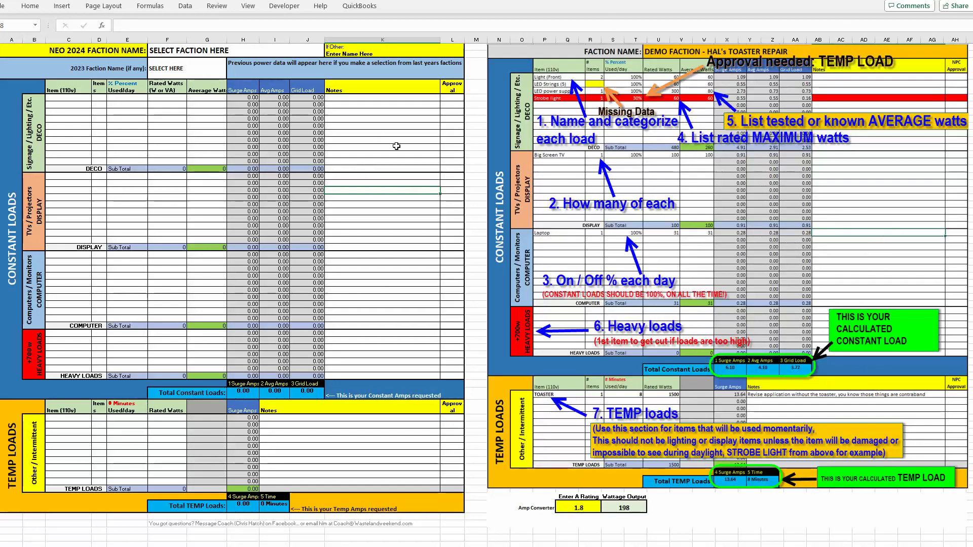
Set the NEO 2024 faction name to RUL3-34.
click(76, 99)
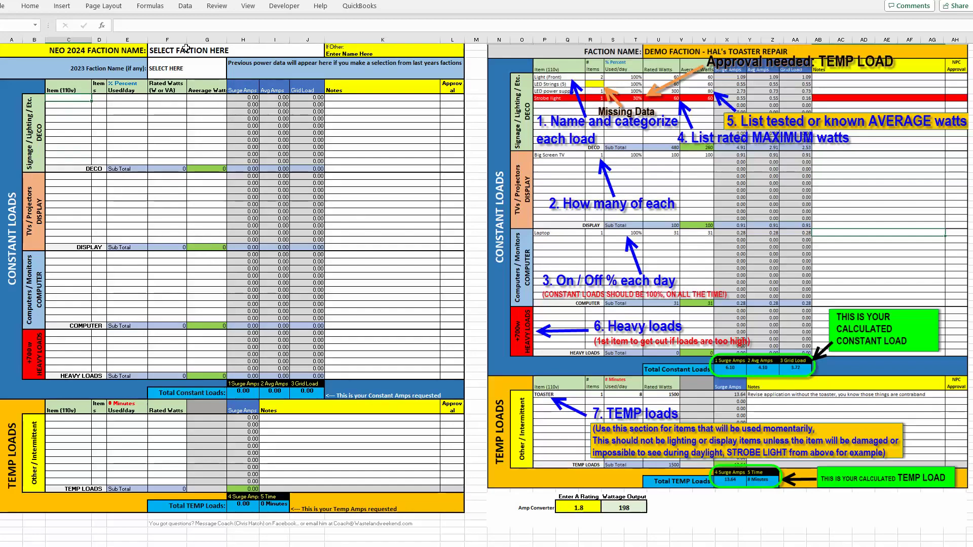
click(303, 53)
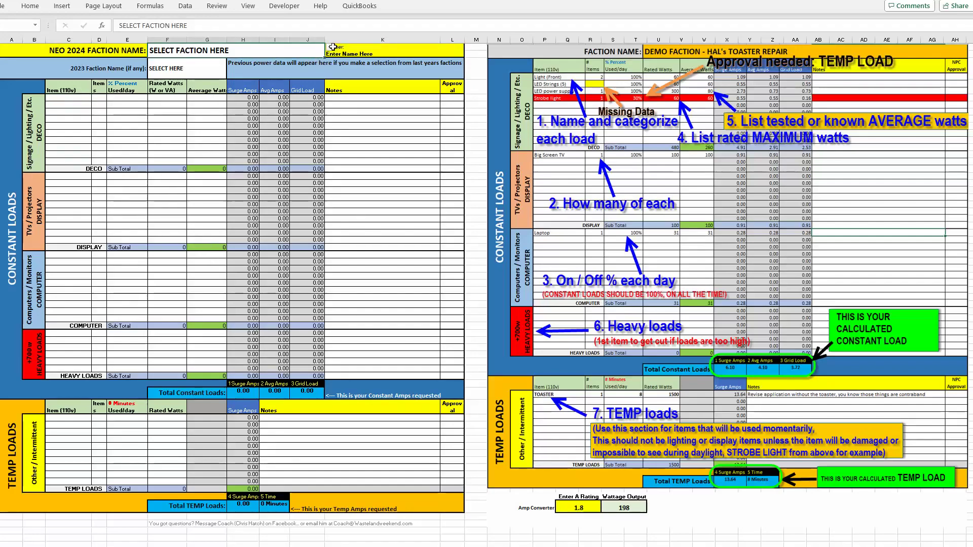
click(329, 47)
scroll(276, 113, down, 5)
scroll(276, 112, down, 6)
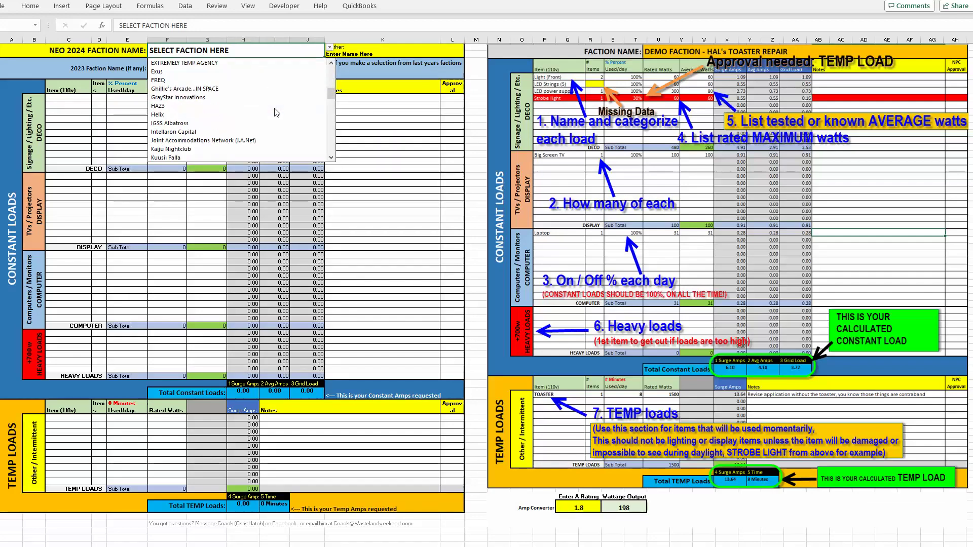
scroll(258, 112, down, 5)
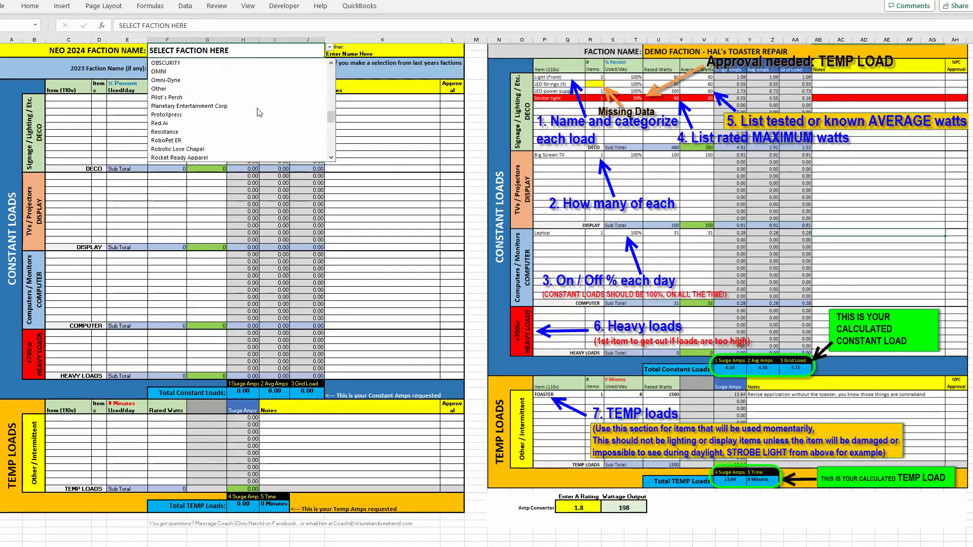
click(221, 141)
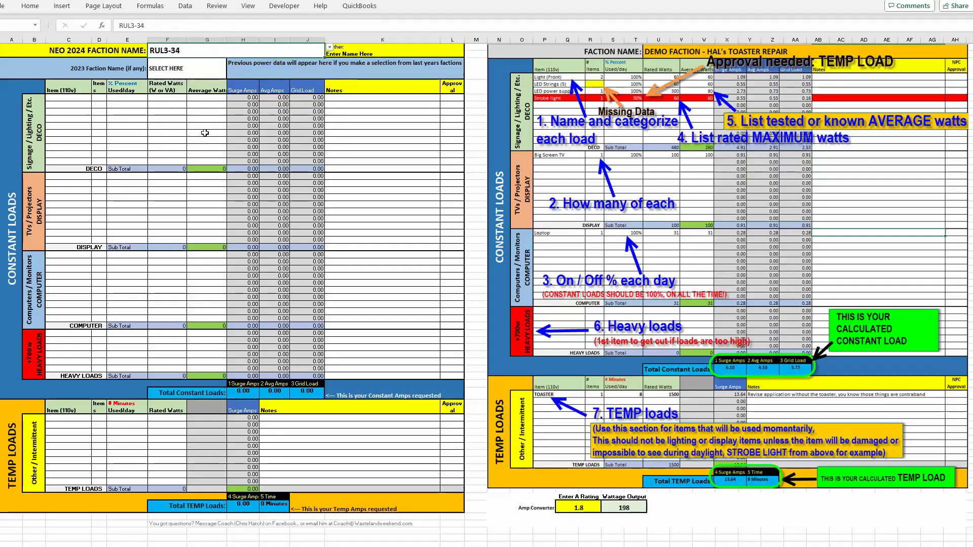
Look through the 2024 faction choices around Other and examine the cell for entering an unlisted faction's name.
click(193, 66)
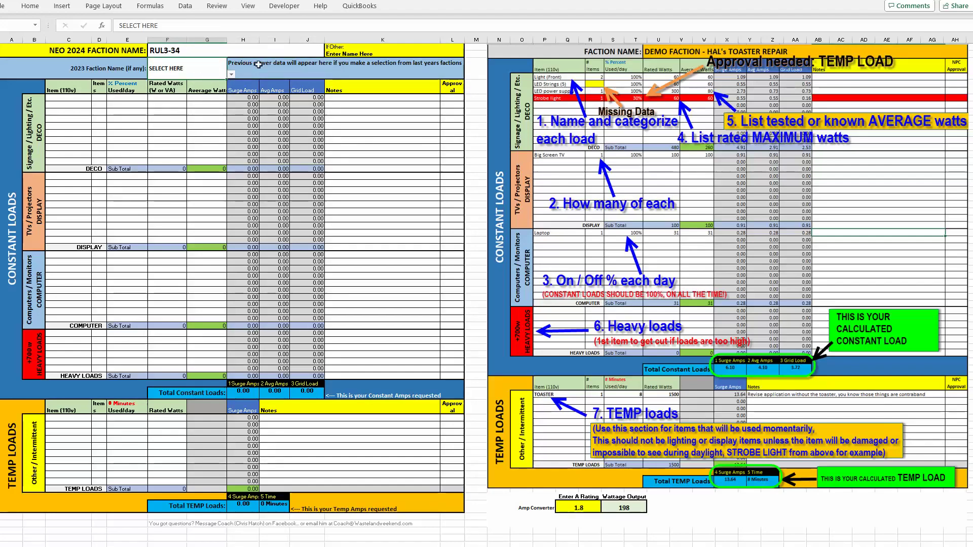
click(186, 52)
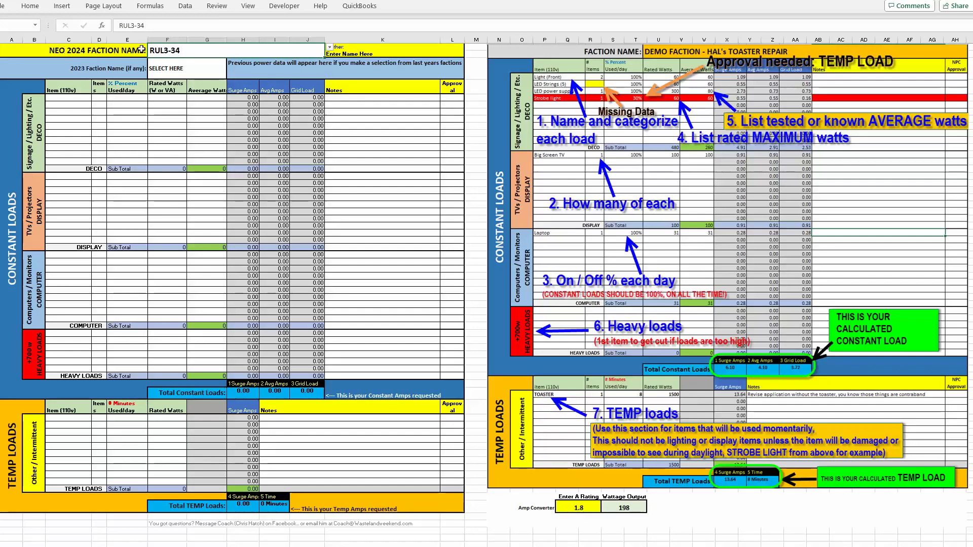
click(330, 47)
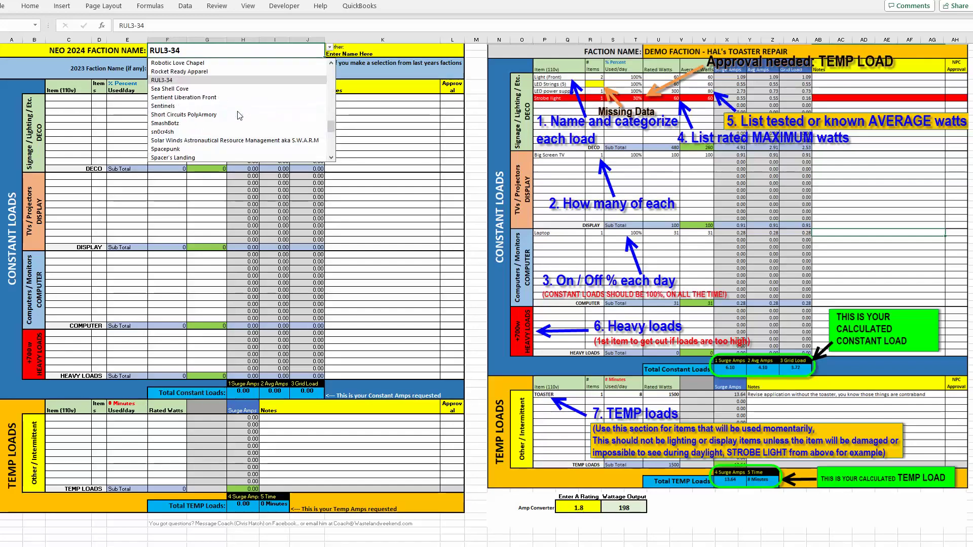
scroll(239, 118, up, 5)
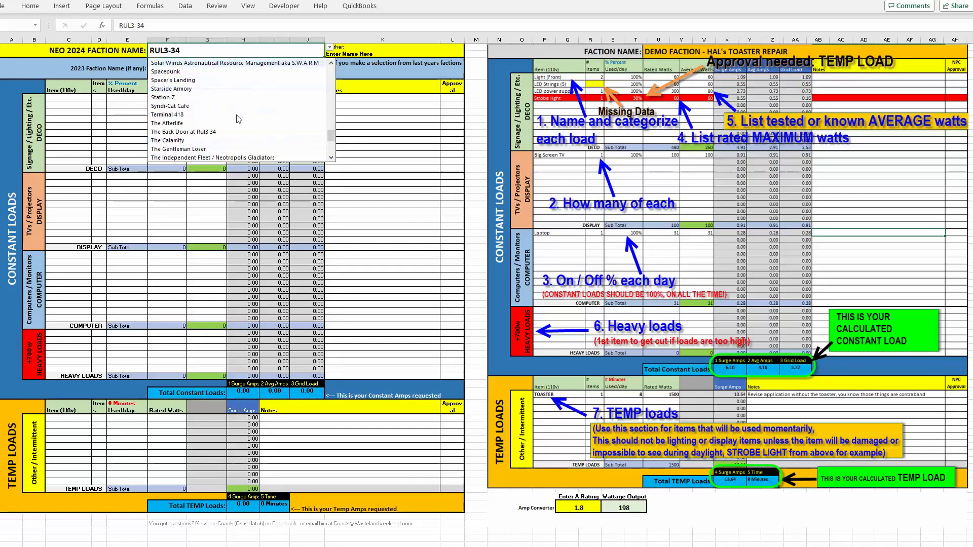
scroll(239, 127, up, 5)
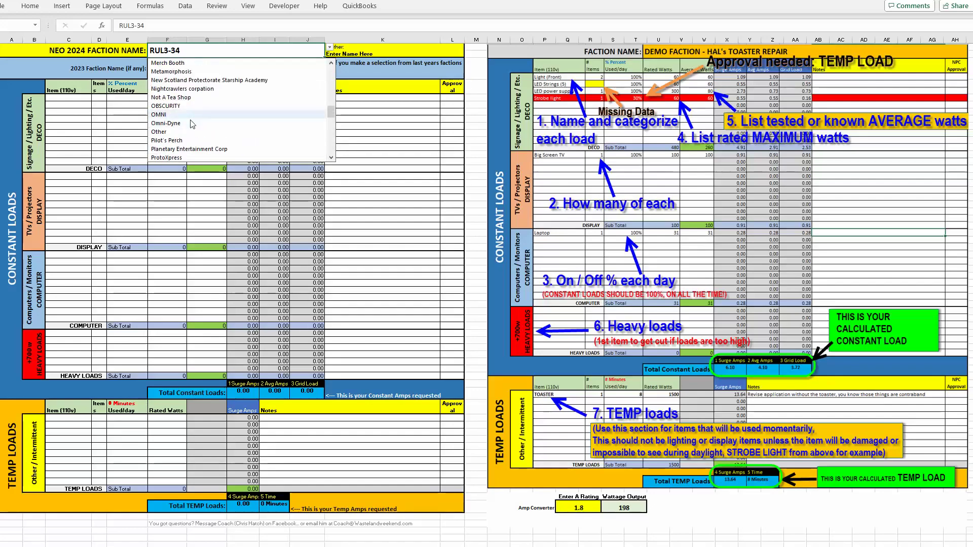
click(365, 63)
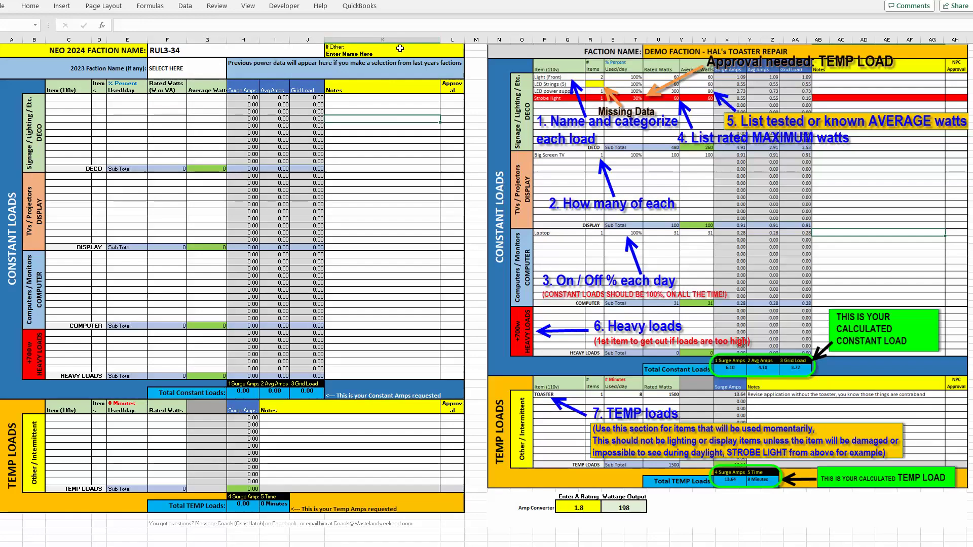
click(400, 51)
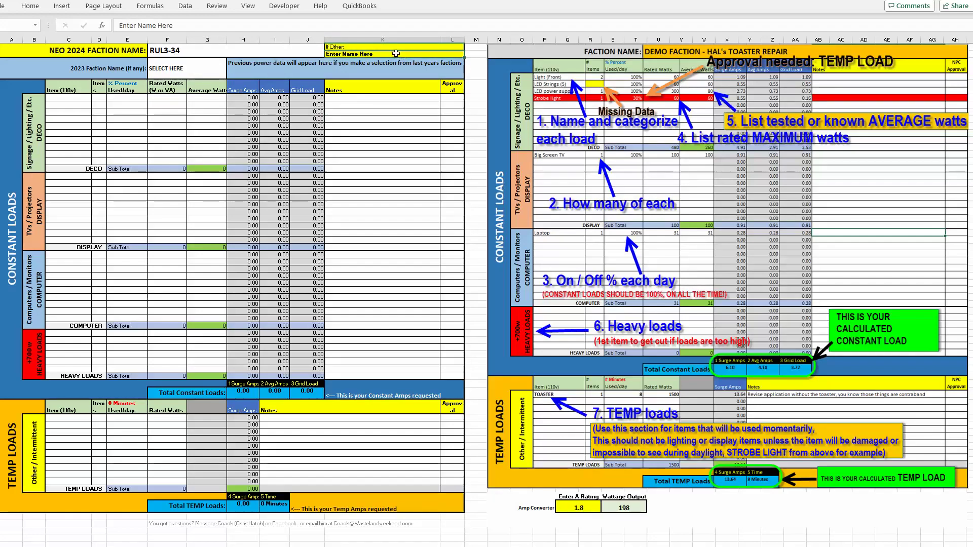
Set the 2023 faction name to Rule 34 and check its previous power data.
click(150, 75)
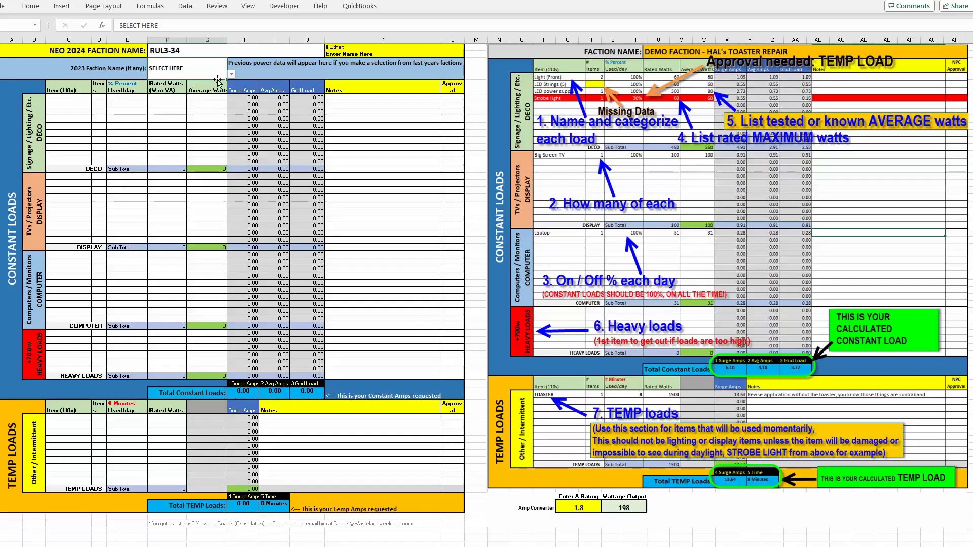
click(231, 74)
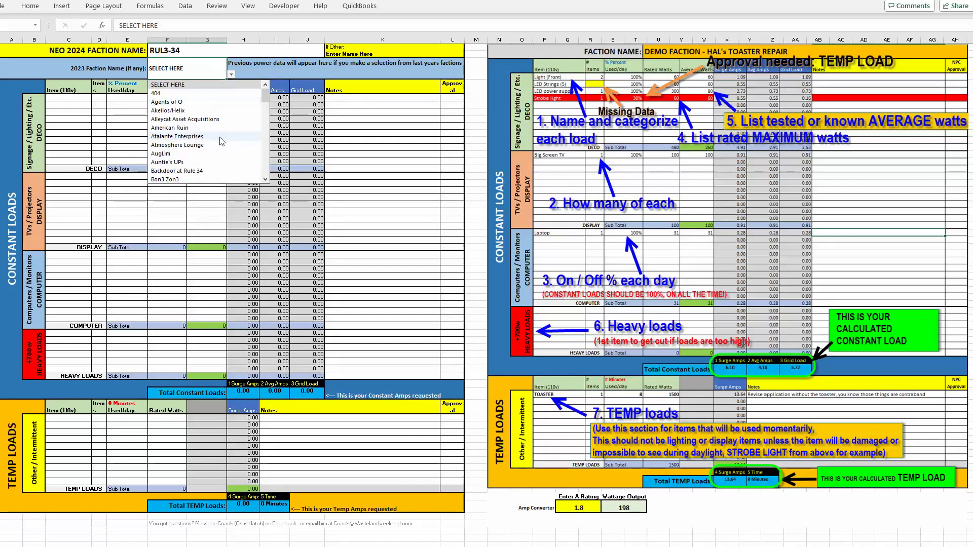
scroll(218, 143, down, 8)
scroll(219, 143, down, 10)
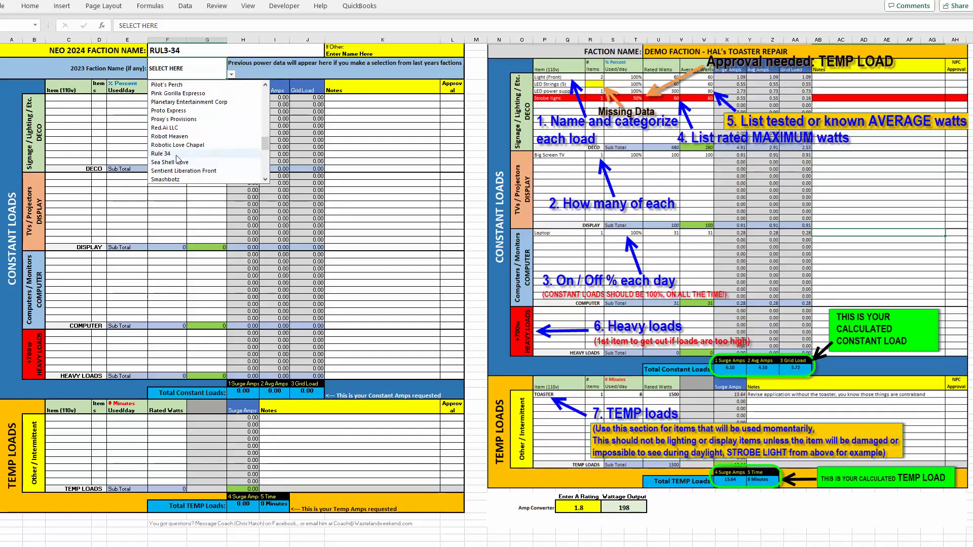
click(174, 154)
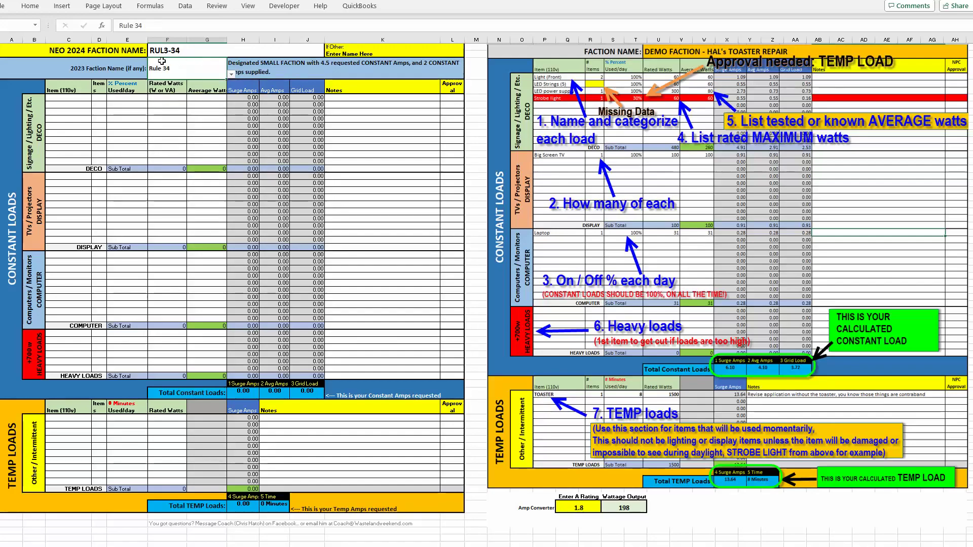
click(152, 118)
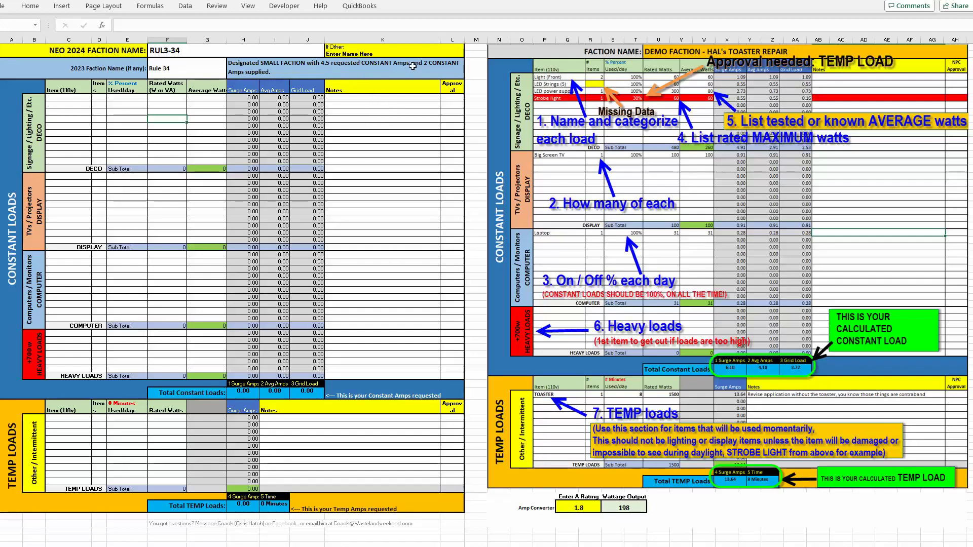
click(406, 111)
click(430, 71)
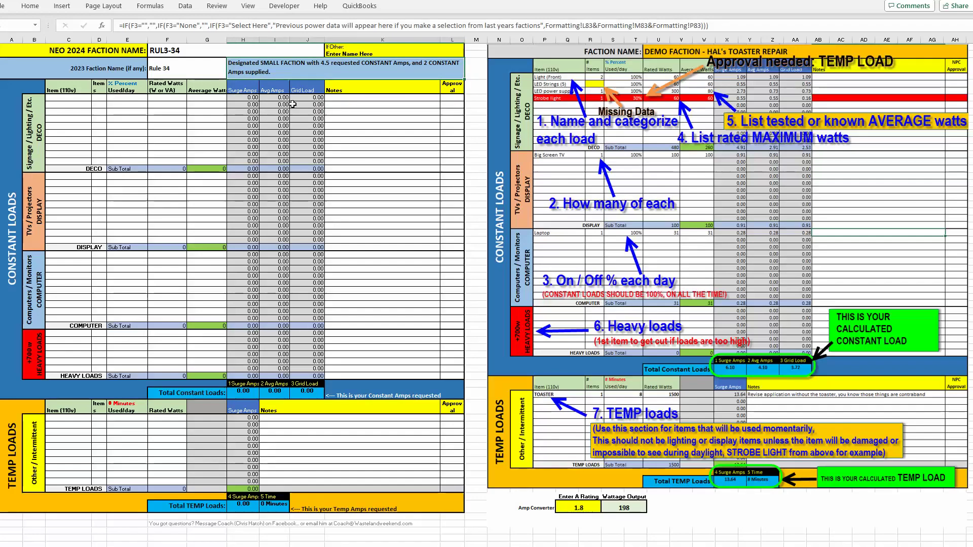
click(208, 104)
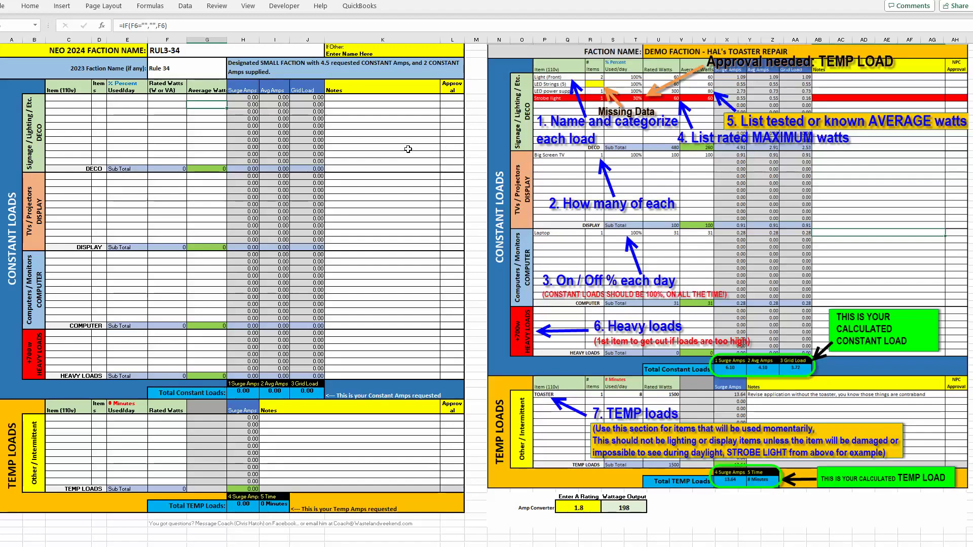
click(387, 132)
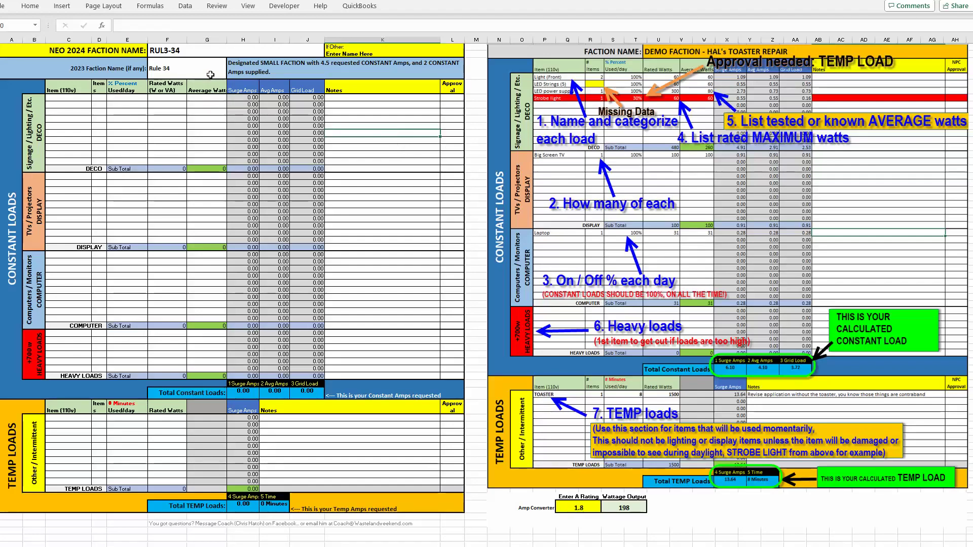
Set the 2023 faction name to Outpost 66 and check its previous power data.
click(210, 74)
click(231, 74)
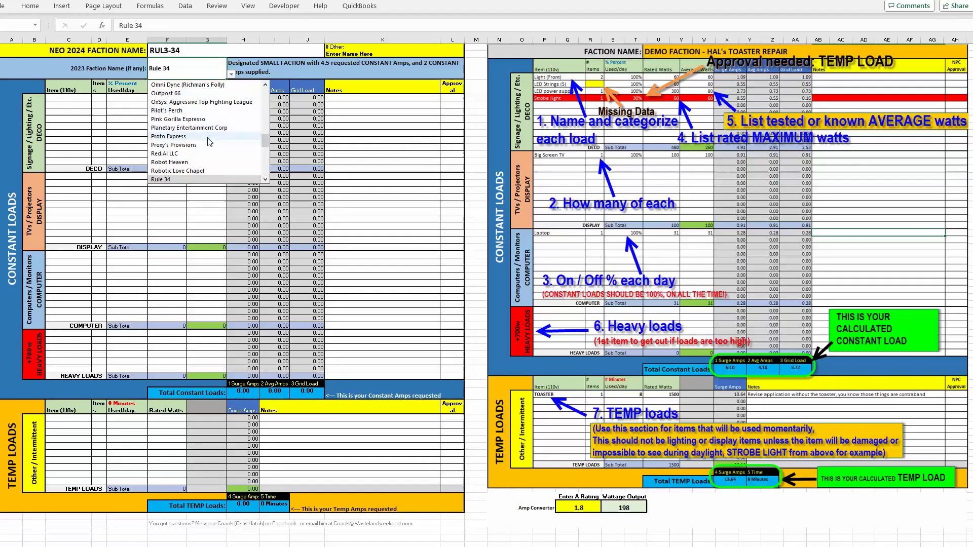
scroll(209, 142, up, 2)
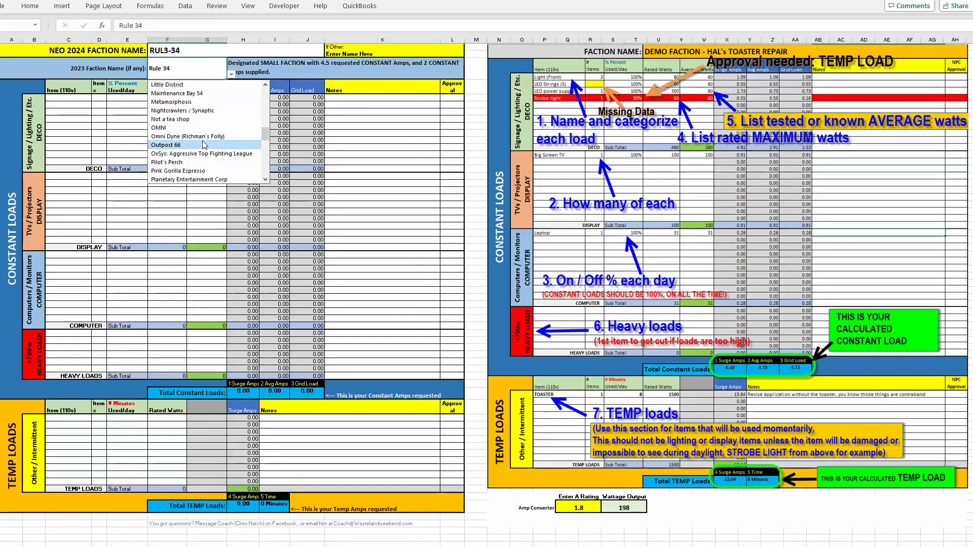
click(207, 145)
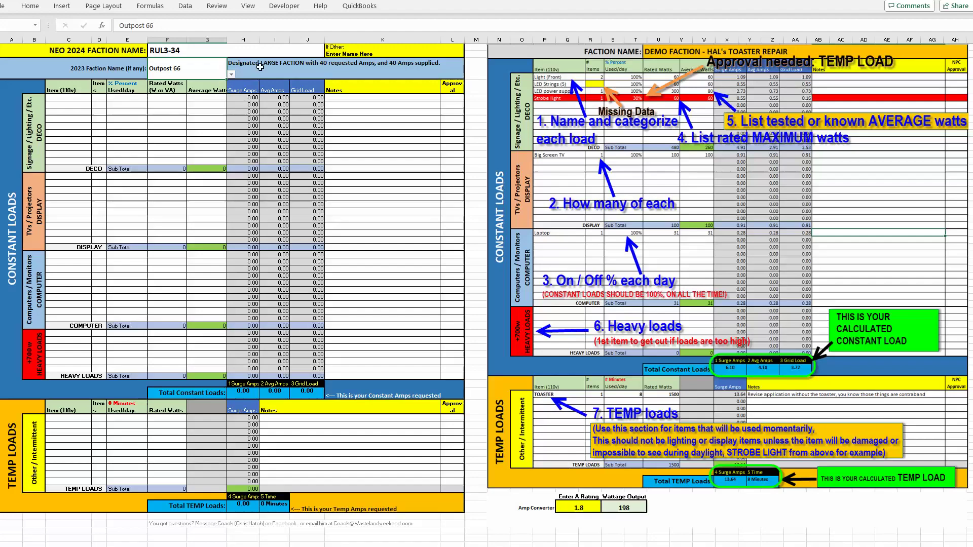
click(268, 67)
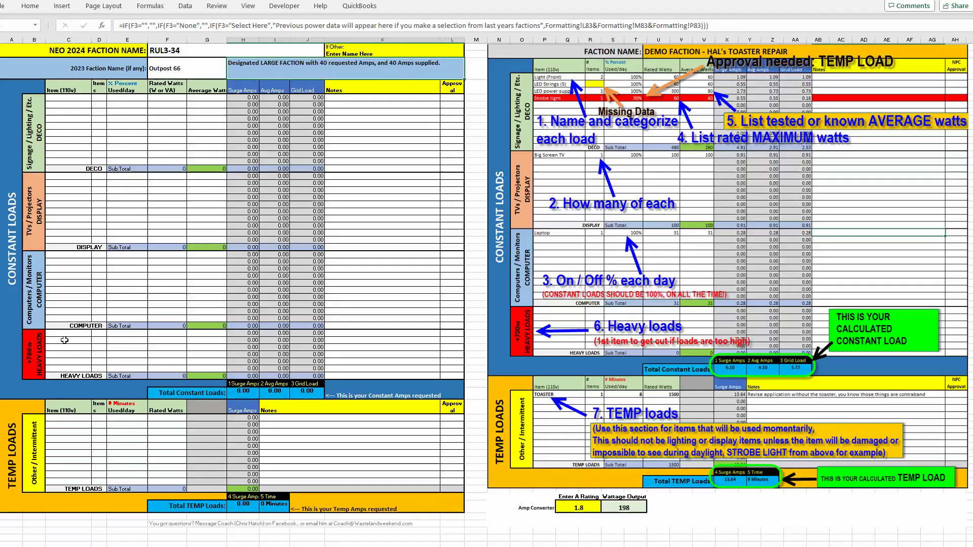
Add a "Large Faction" item in the first Heavy Loads row with a quantity of 1 and 100% daily use.
click(75, 332)
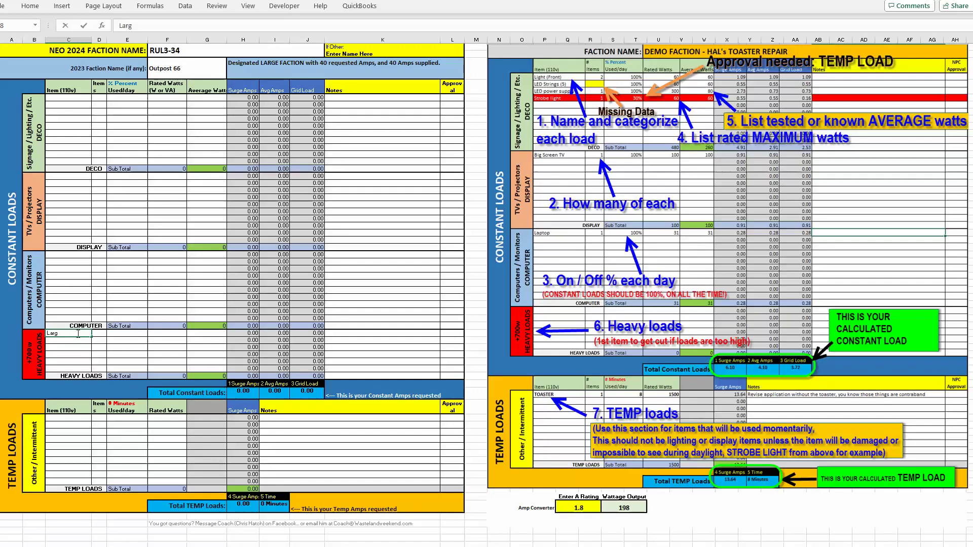
text(Large Faction)
key(Tab)
text(1)
key(Tab)
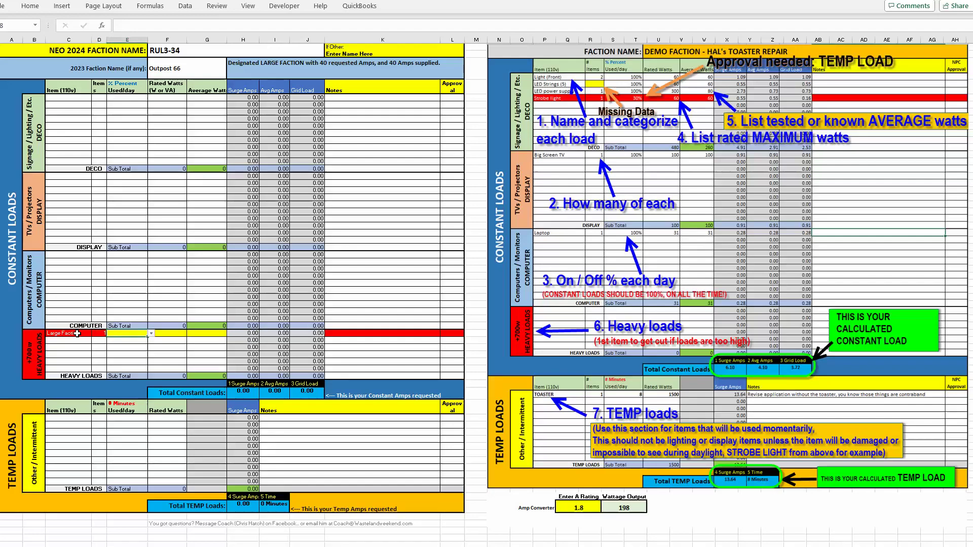
click(151, 333)
click(138, 344)
Set the rated watts of the Large Faction load to 40.
click(172, 333)
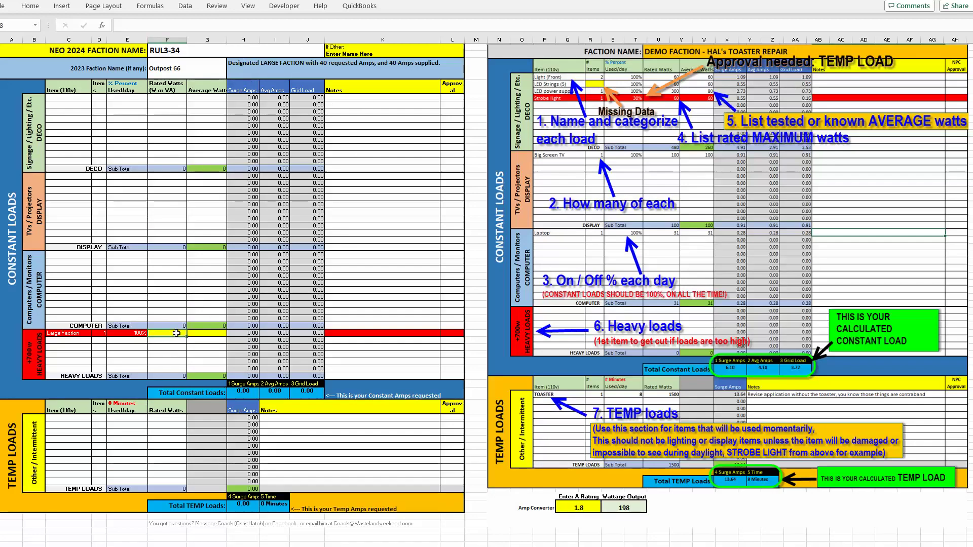
text(40)
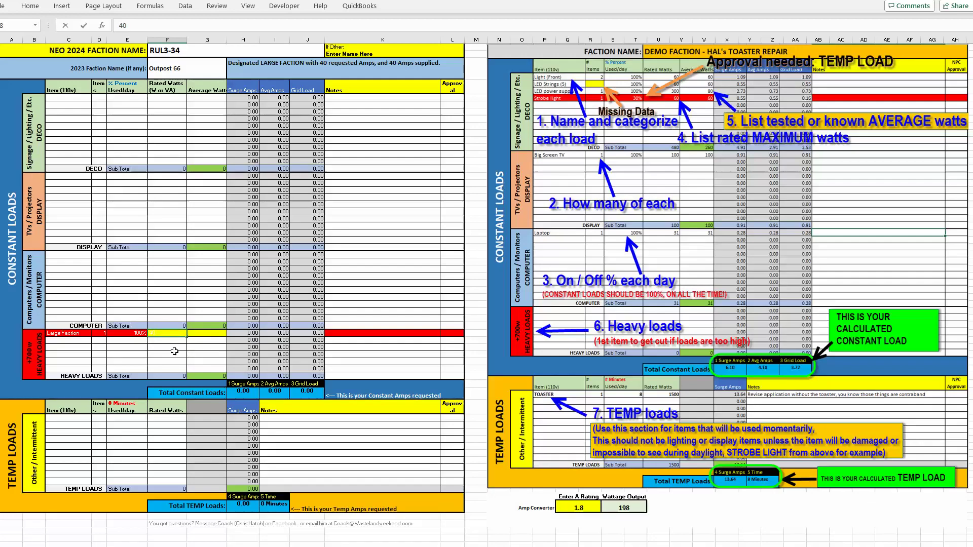
click(182, 354)
click(173, 334)
click(202, 334)
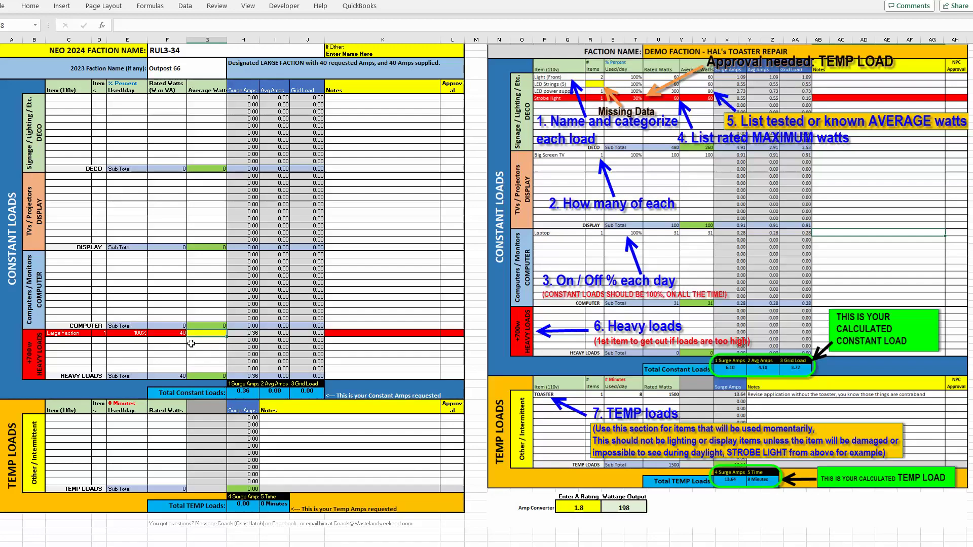
Copy the average watts formula from the first Computer row into the Large Faction row and check its calculated amps.
click(209, 256)
key(ctrl+c)
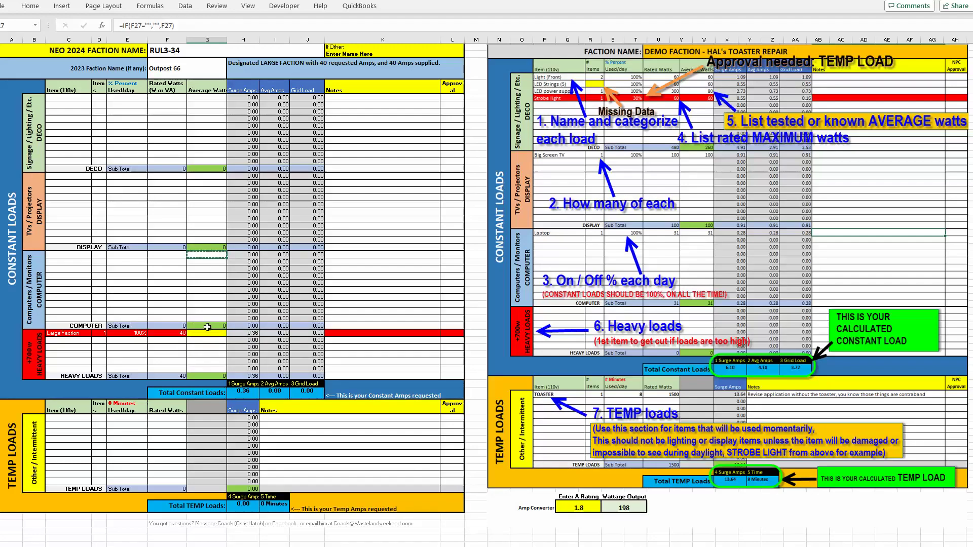
click(208, 333)
key(ctrl+v)
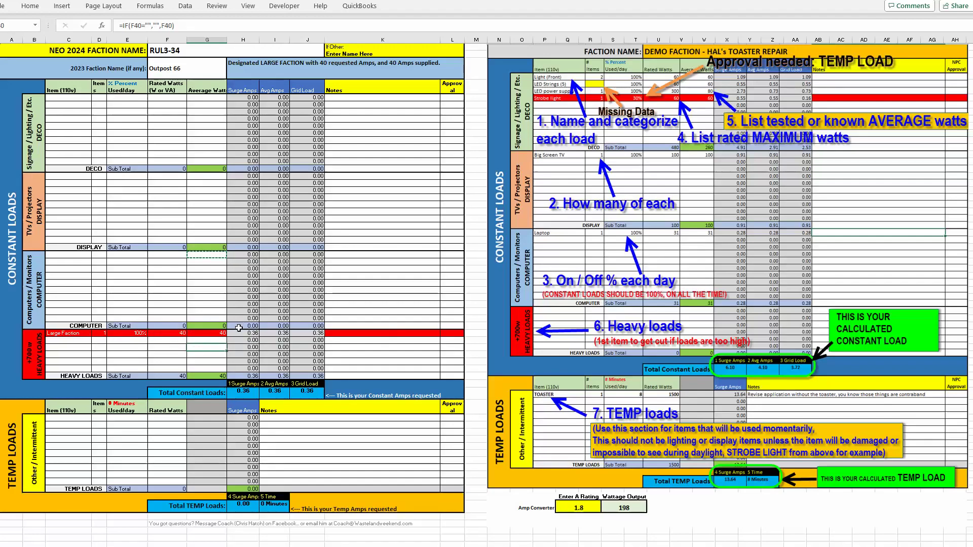
click(181, 334)
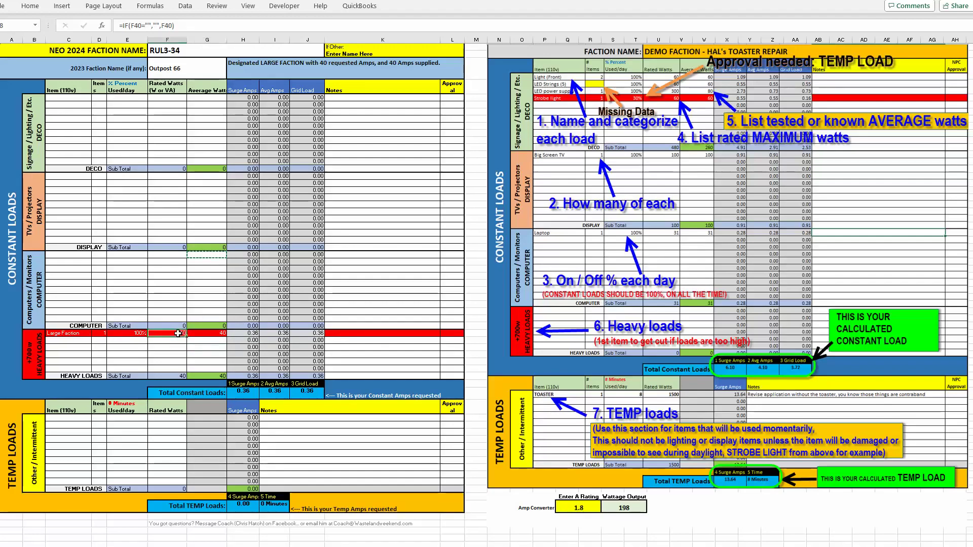
click(291, 335)
click(250, 333)
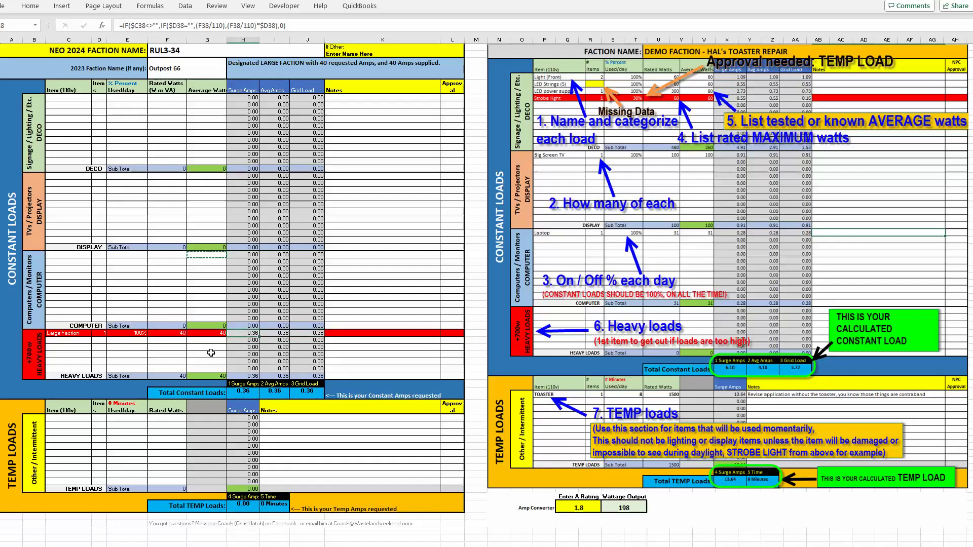
Enter 40 as the A rating in the Amp Converter to work out its wattage output.
click(172, 334)
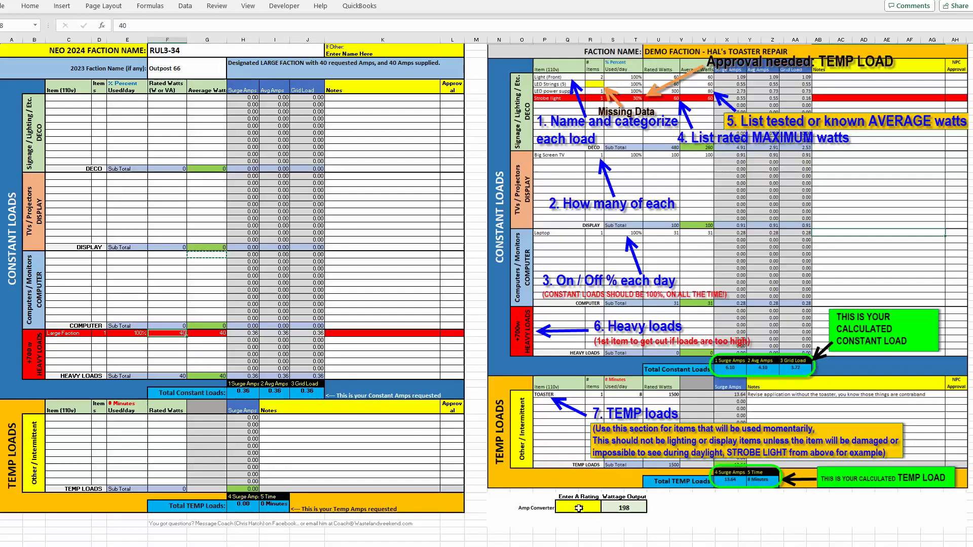
click(570, 504)
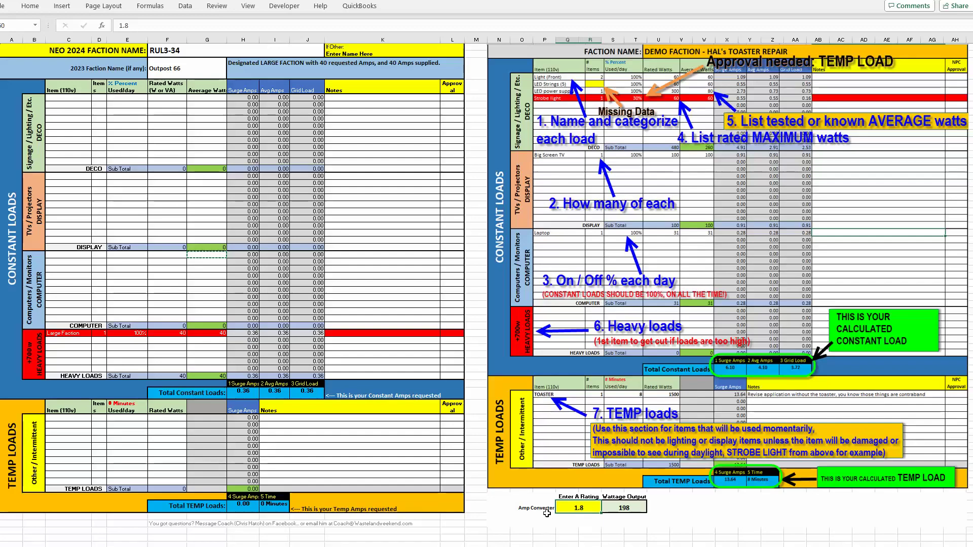
text(40)
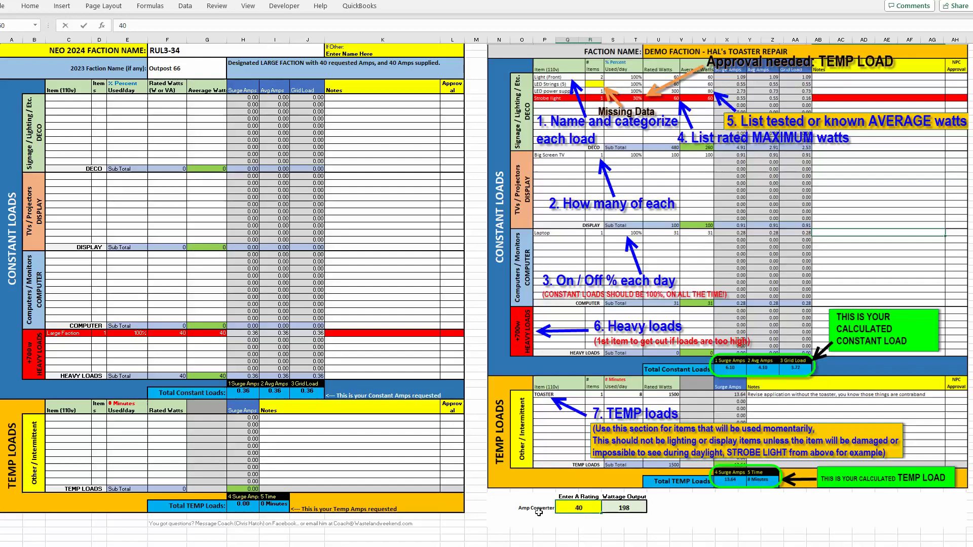
click(537, 514)
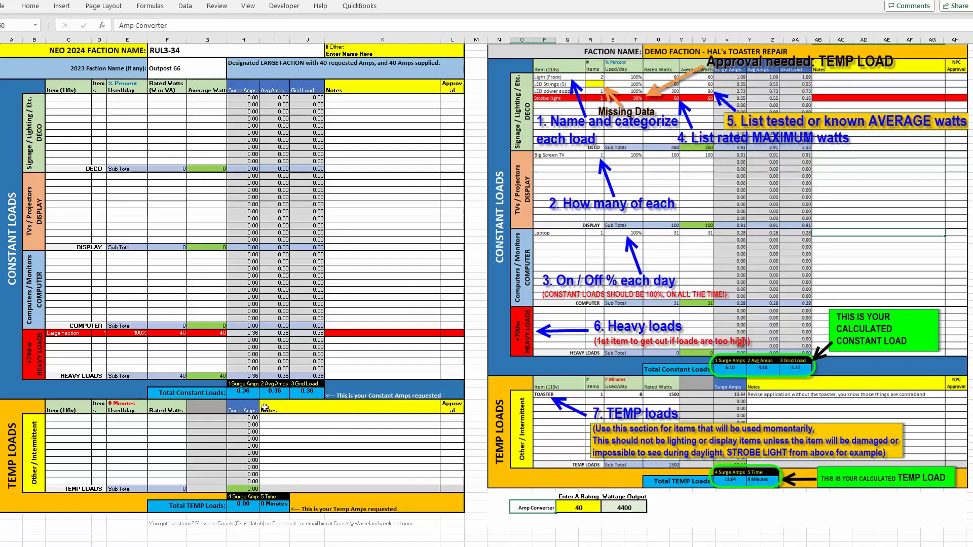
Set the rated watts of the Large Faction load to 4400.
click(173, 333)
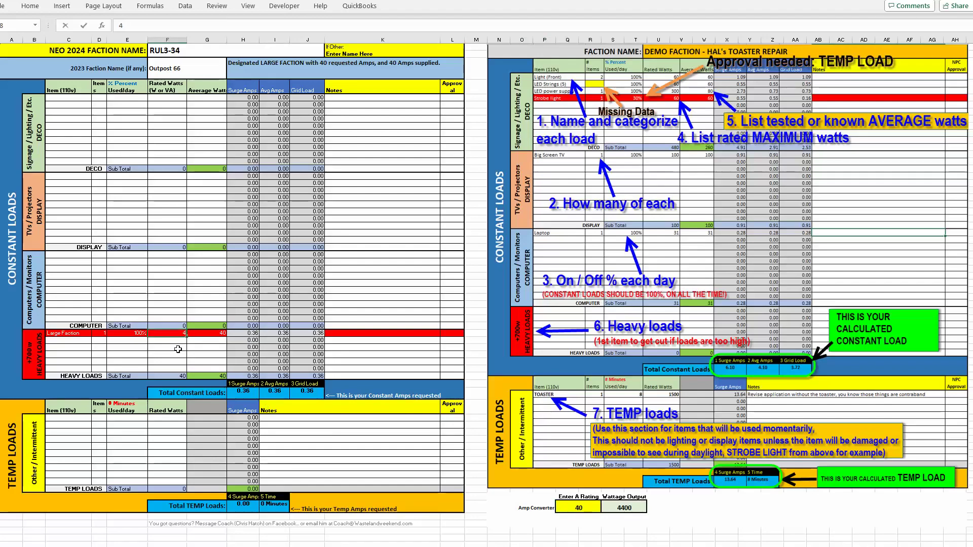
text(4400)
click(178, 361)
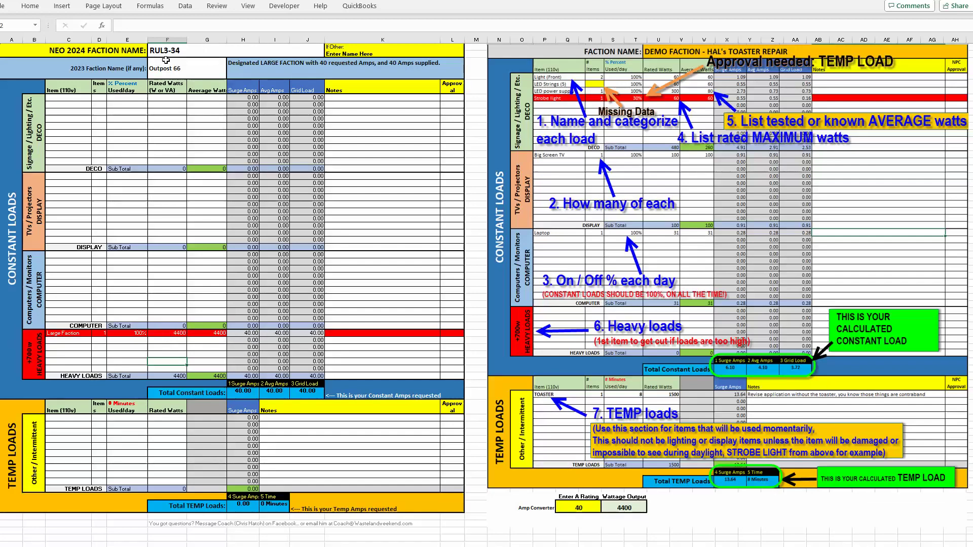
click(183, 75)
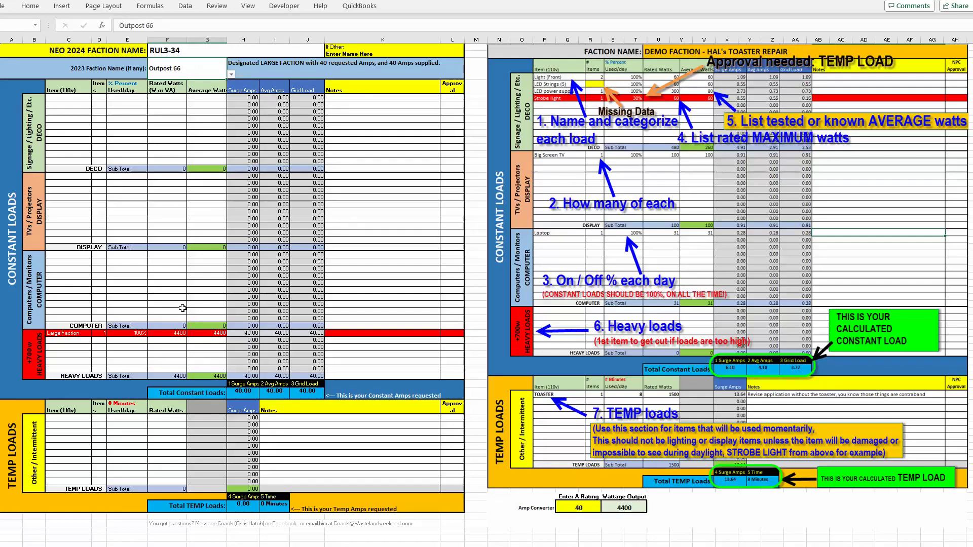
click(182, 311)
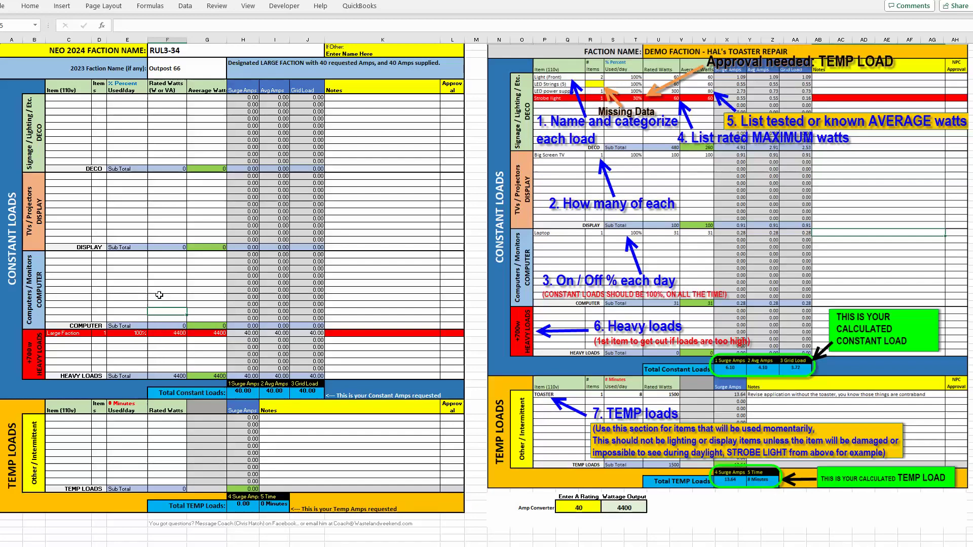
Clear the Large Faction row's item name, quantity, daily use and rated watts from the Heavy Loads section.
drag(65, 335, 159, 332)
key(Delete)
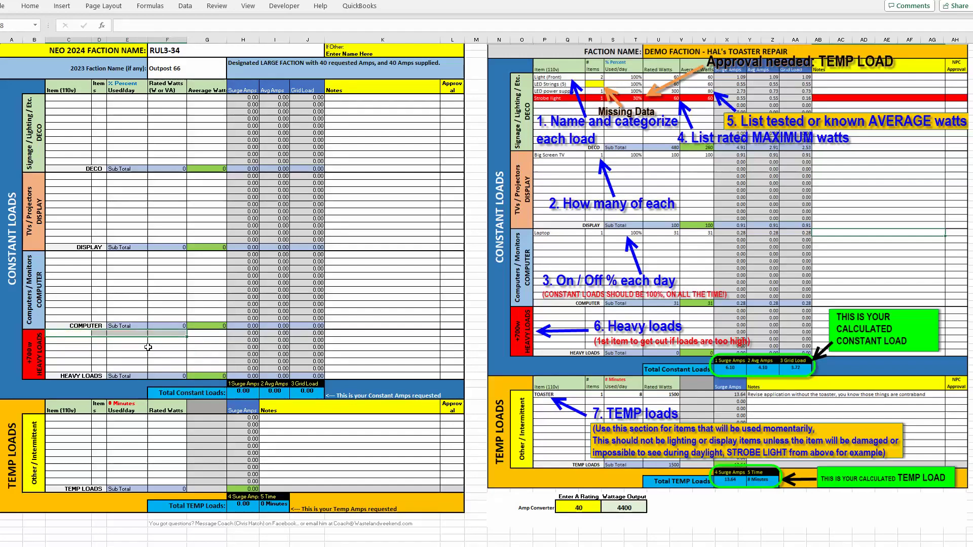
click(150, 355)
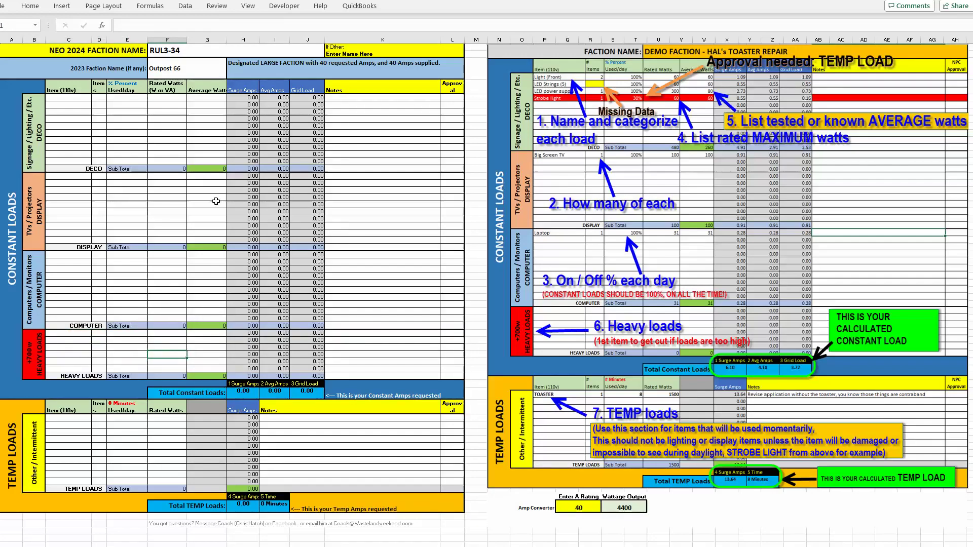
Change the 2023 faction name to Rule 34.
click(202, 64)
click(231, 75)
scroll(191, 146, down, 5)
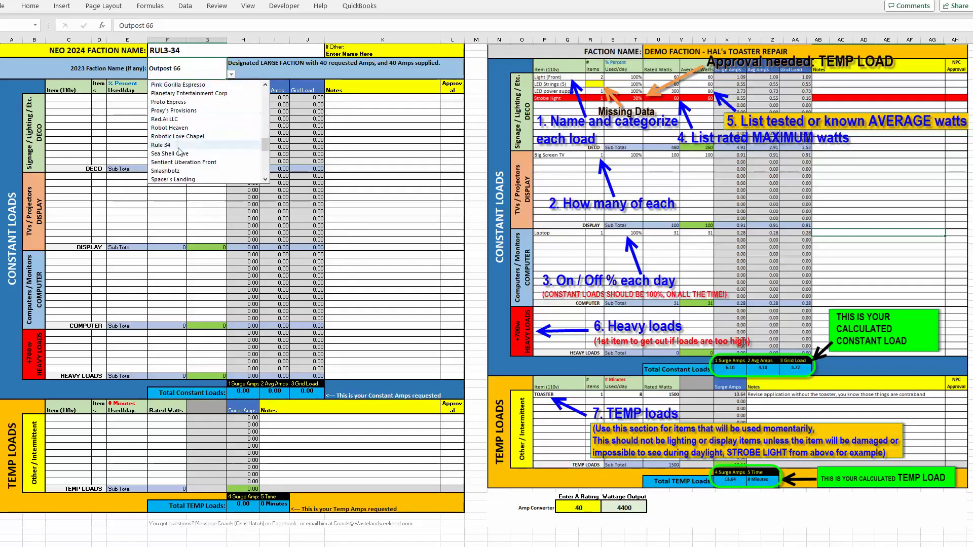
click(167, 146)
click(127, 125)
click(76, 97)
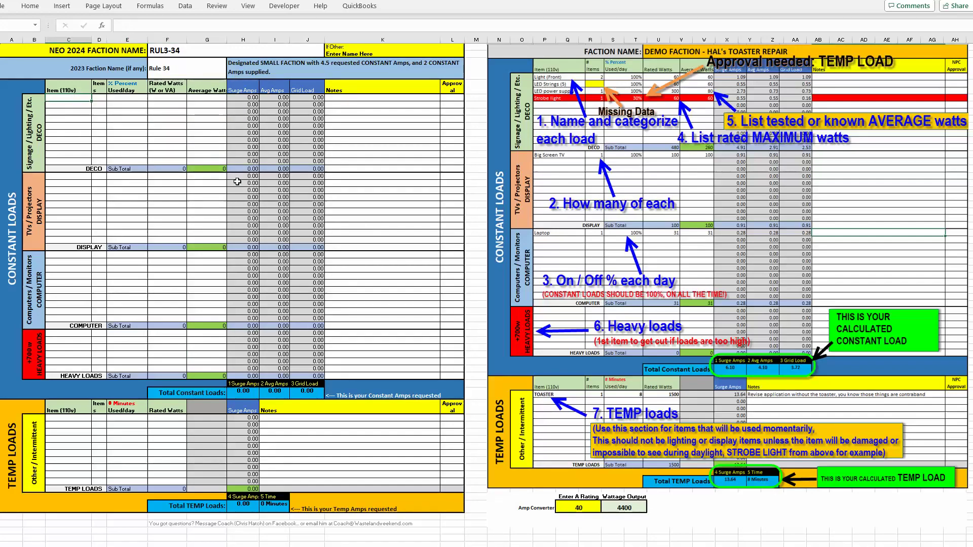
Place the power supply photo beside the sheet and add LED LIGHT in the first Deco row with quantity 3 and 100% daily use.
drag(972, 197, 484, 197)
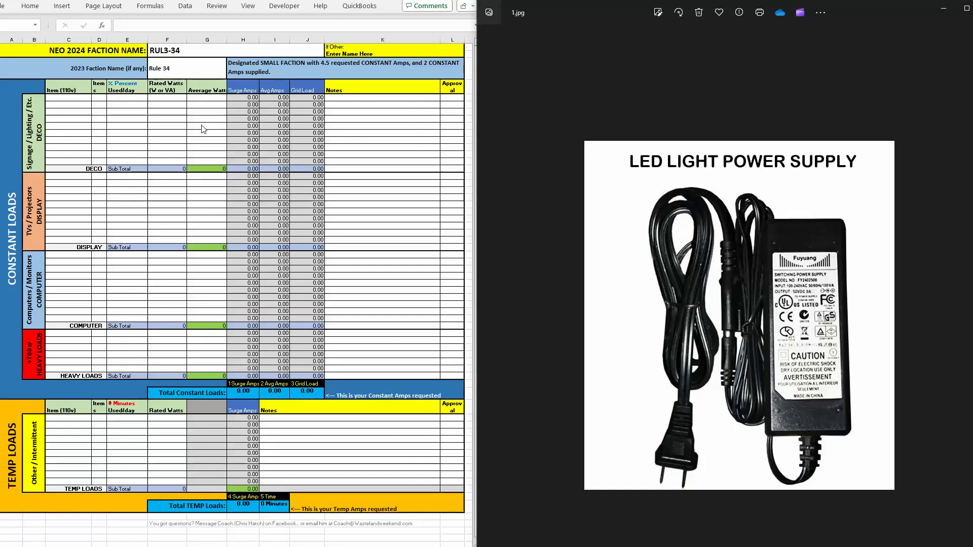
click(72, 98)
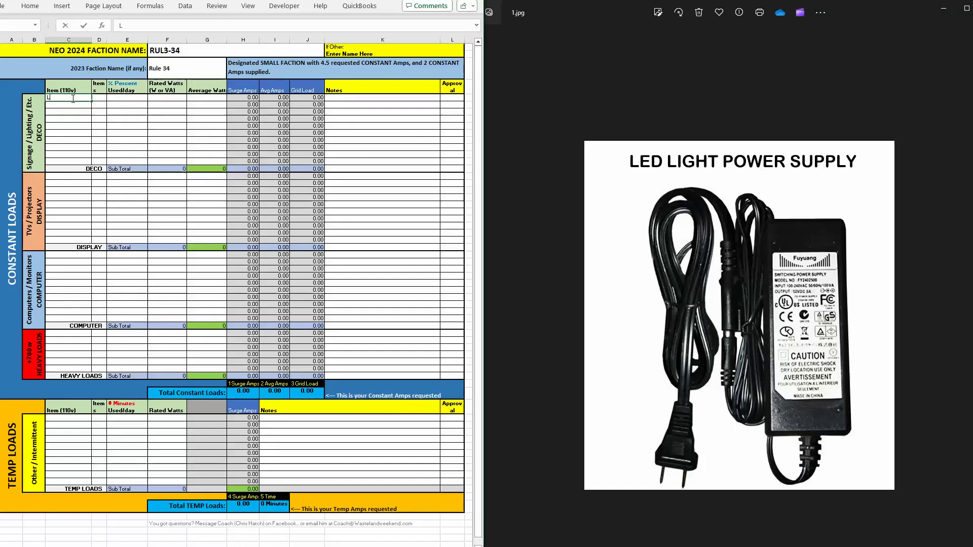
text(LED LIGHT)
key(Tab)
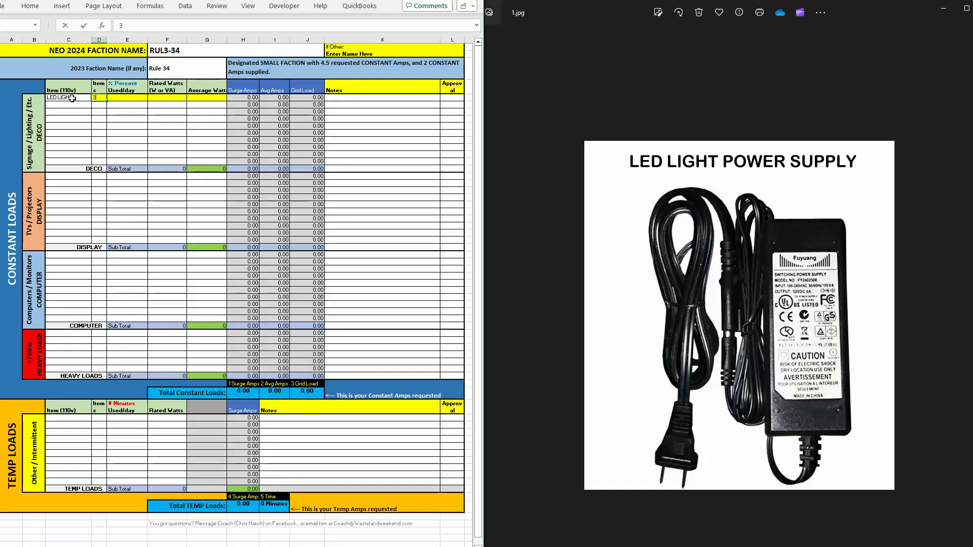
key(Tab)
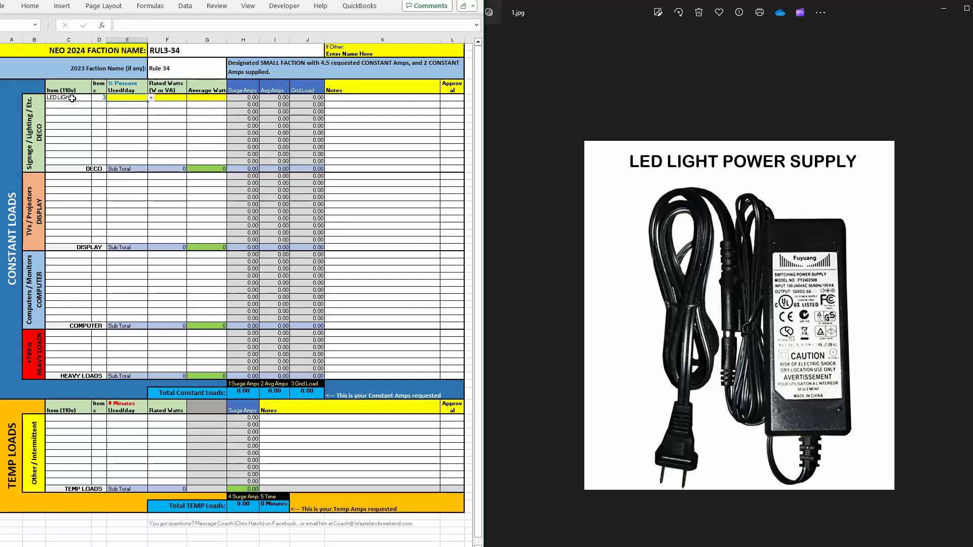
click(152, 99)
click(131, 106)
click(126, 120)
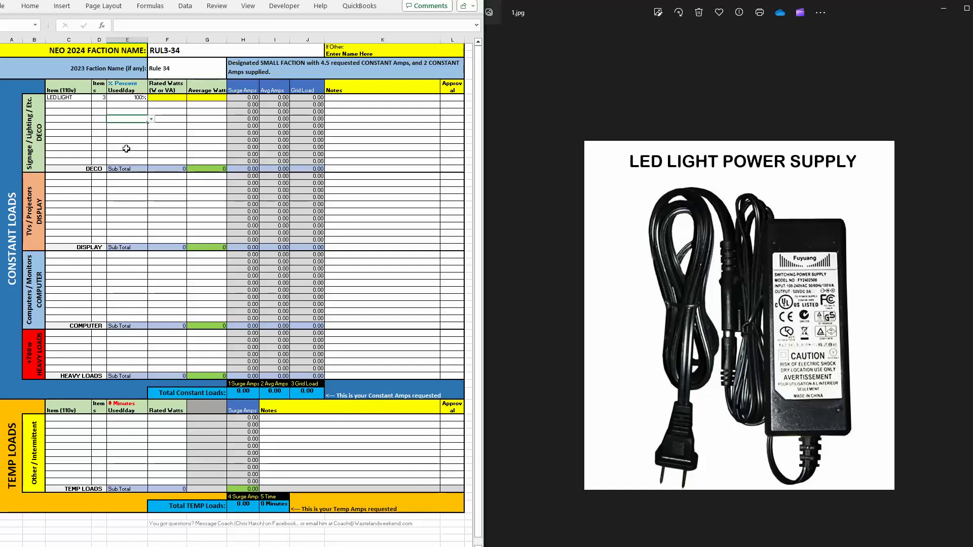
click(129, 113)
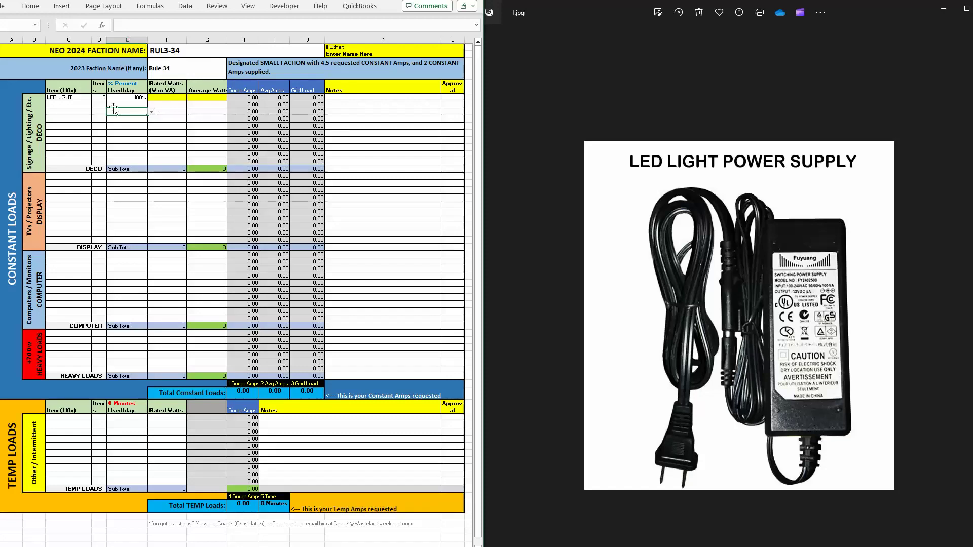
click(129, 347)
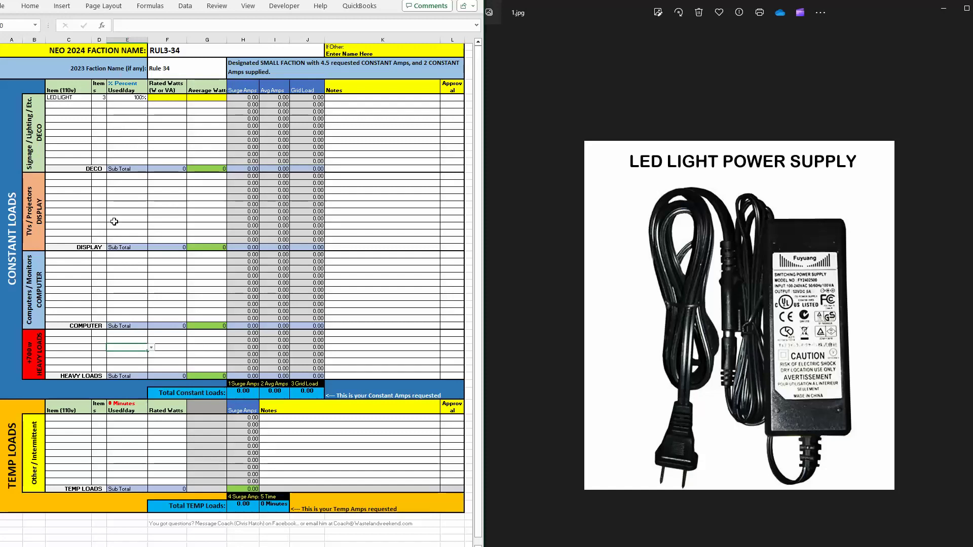
click(138, 131)
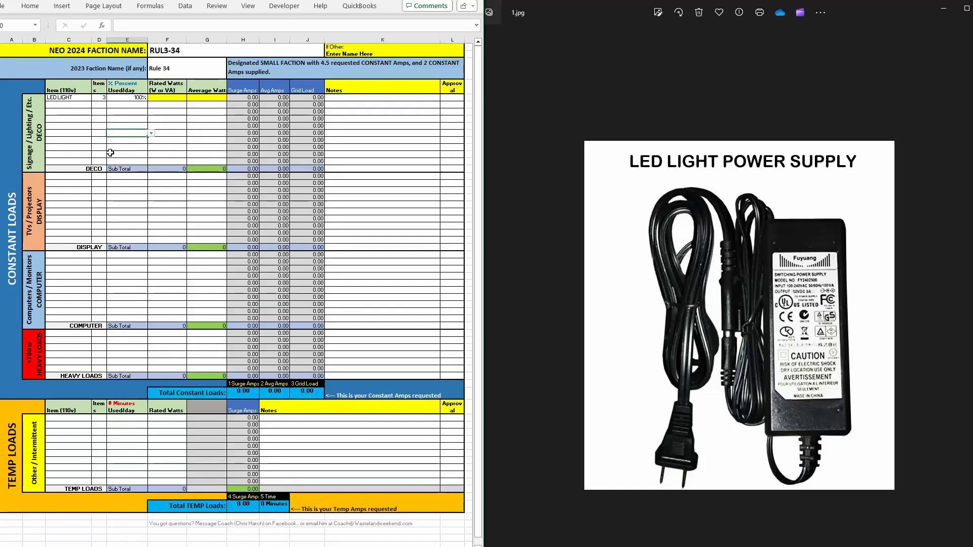
click(164, 118)
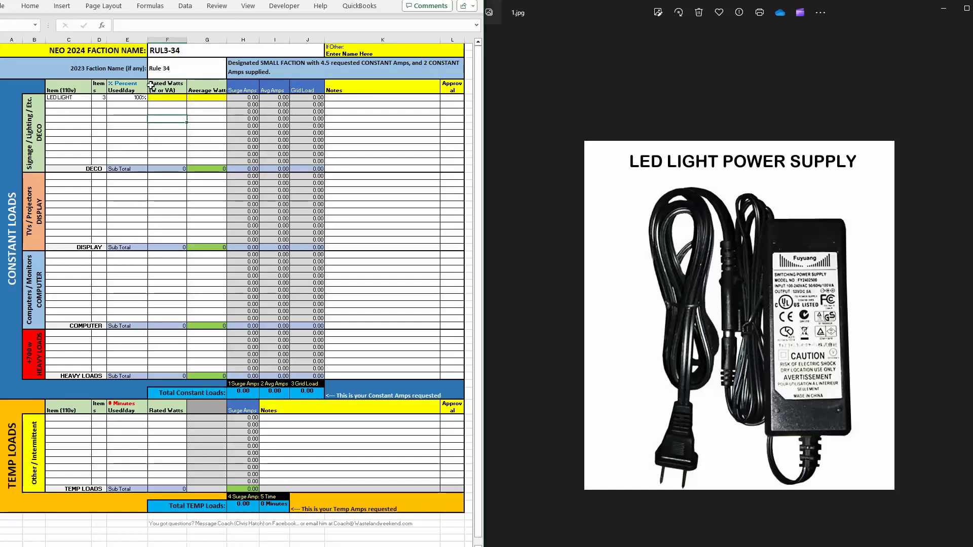
Read the input VA rating on the power supply label and set the LED LIGHT rated watts to 100.
scroll(148, 85, up, 2)
scroll(289, 249, up, 3)
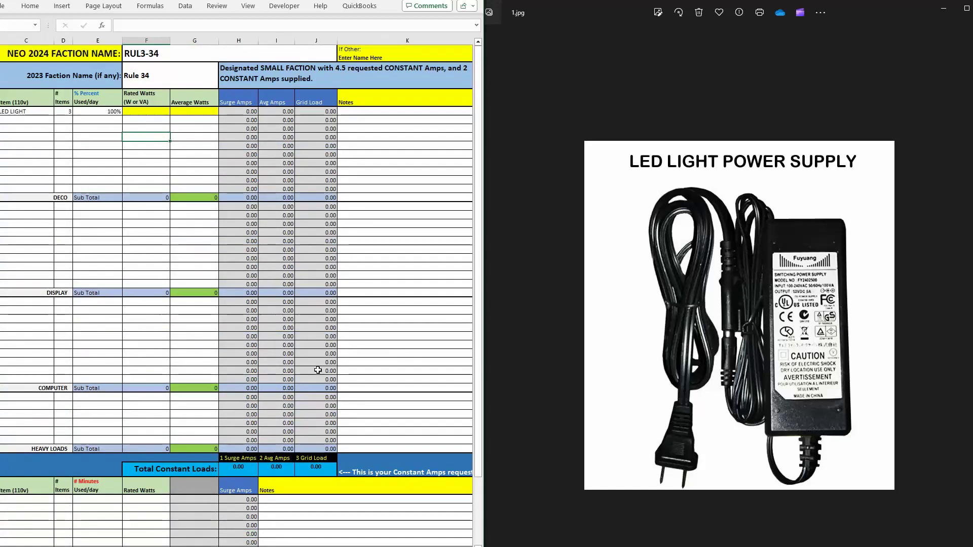
scroll(184, 99, left, 2)
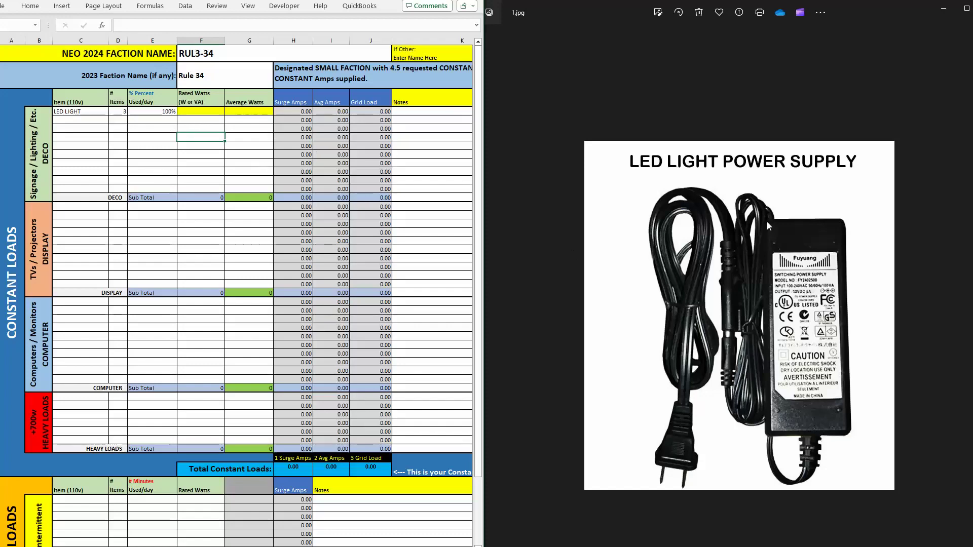
scroll(872, 303, up, 2)
scroll(872, 302, up, 4)
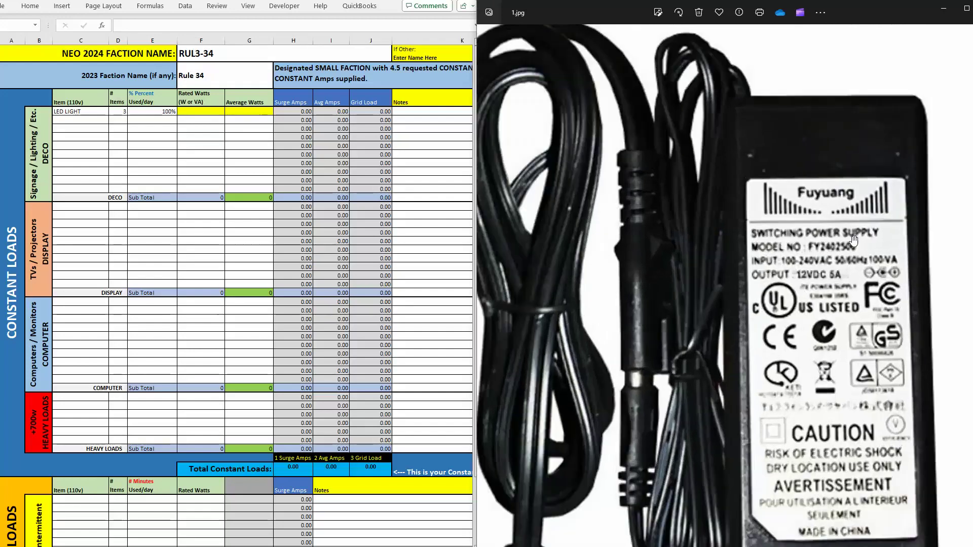
drag(854, 239, 725, 228)
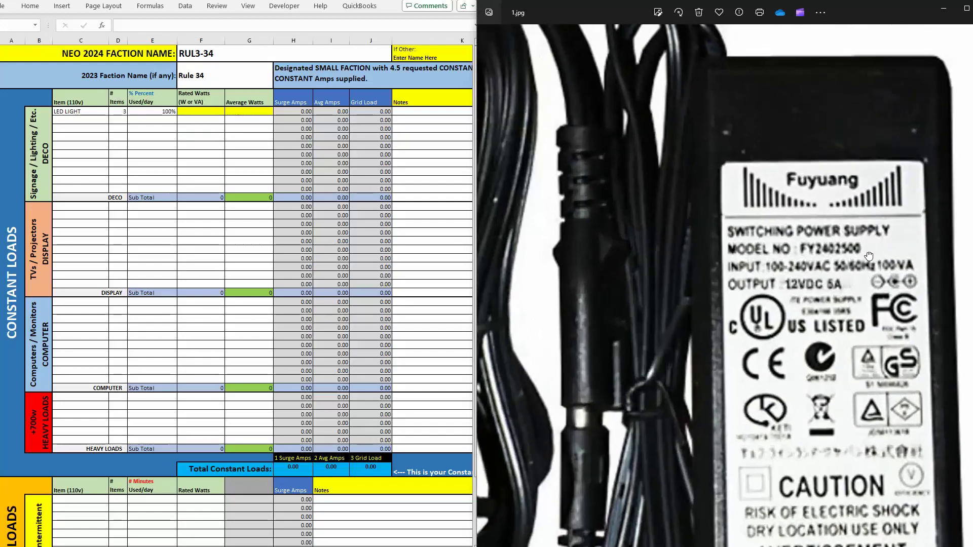
scroll(700, 230, up, 2)
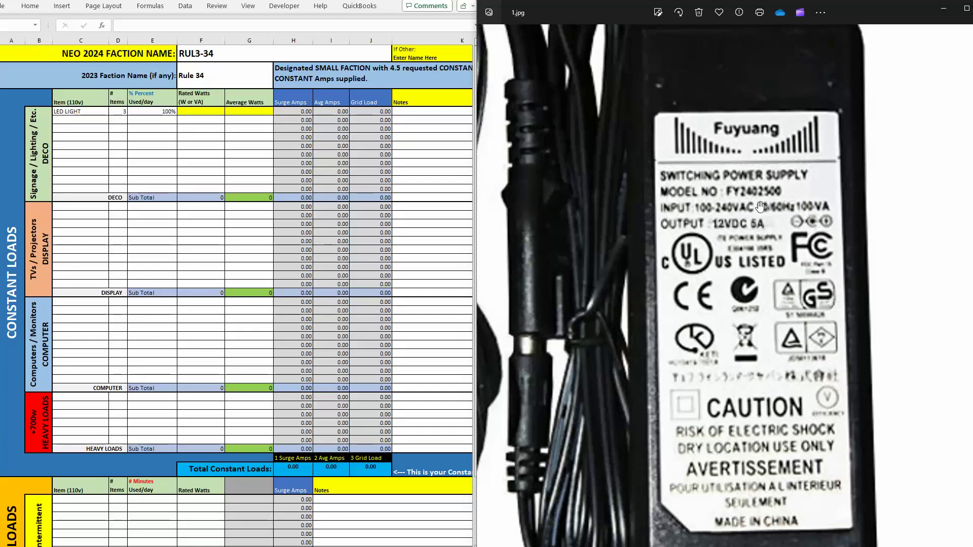
click(199, 146)
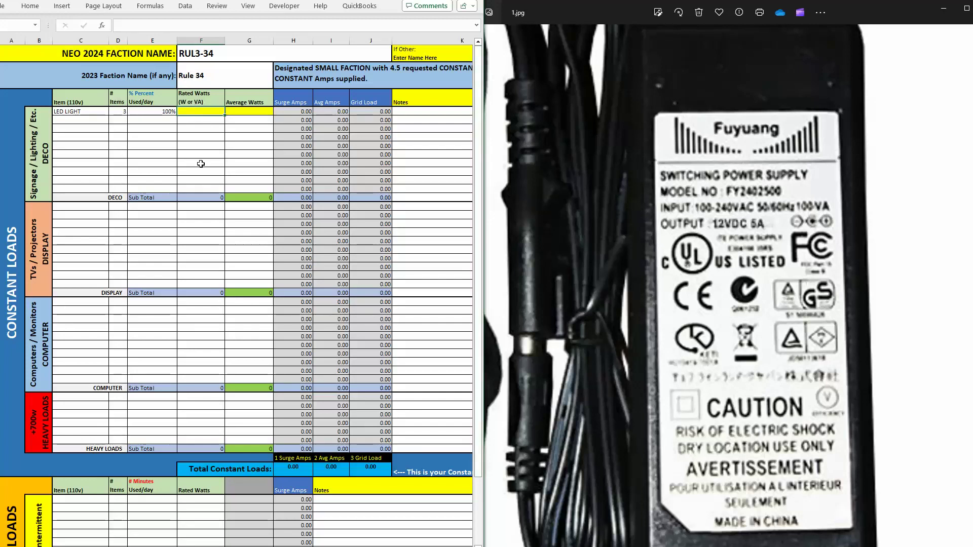
text(100)
key(Return)
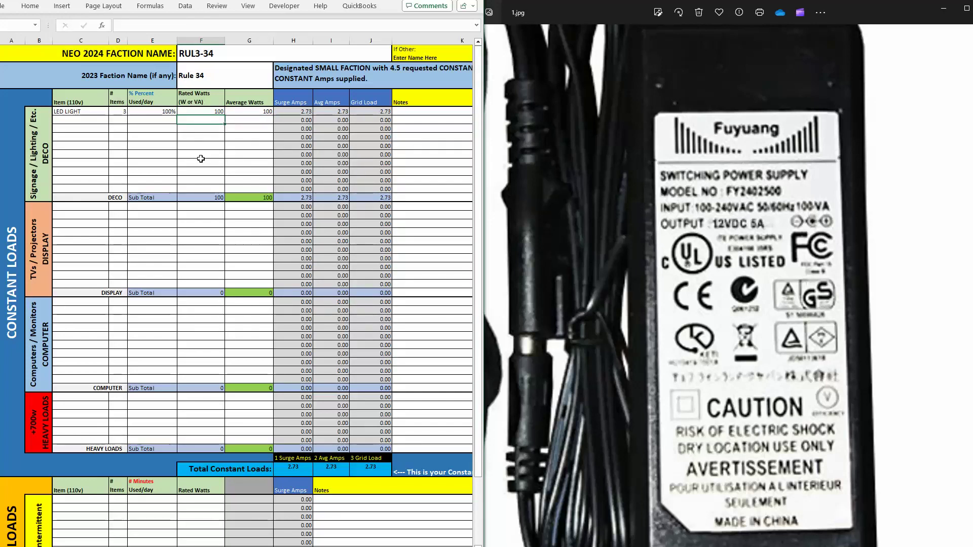
Check the formulas behind the LED LIGHT row's average watts, surge amps, average amps and grid load.
click(252, 112)
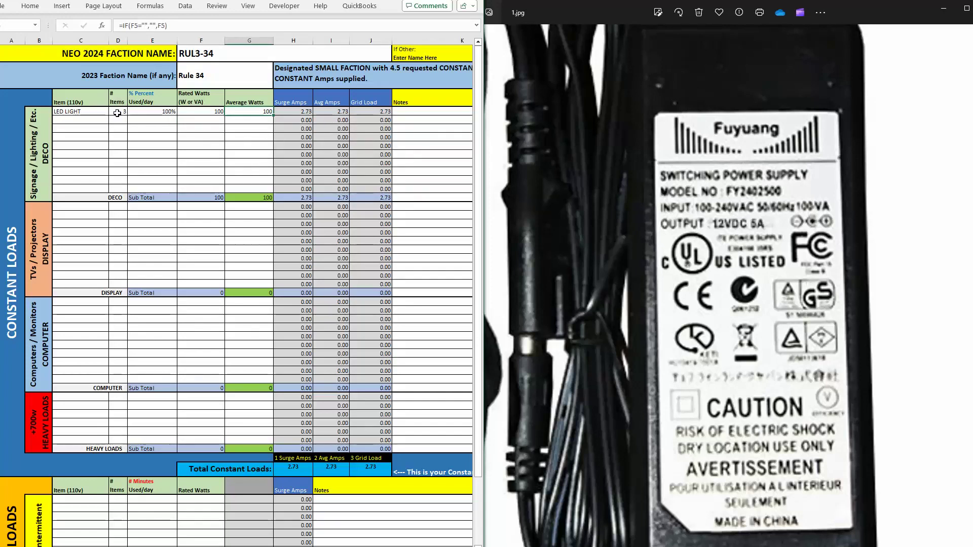
click(298, 113)
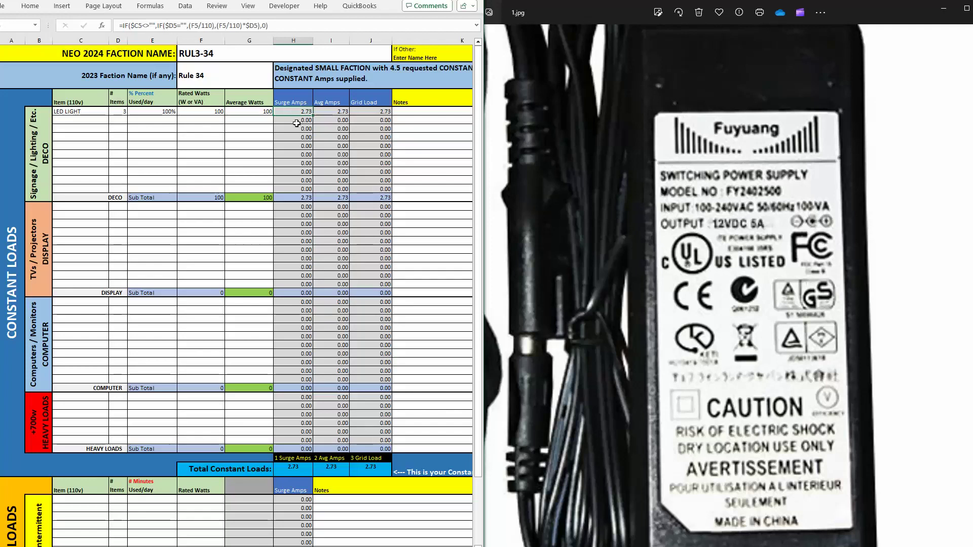
click(328, 112)
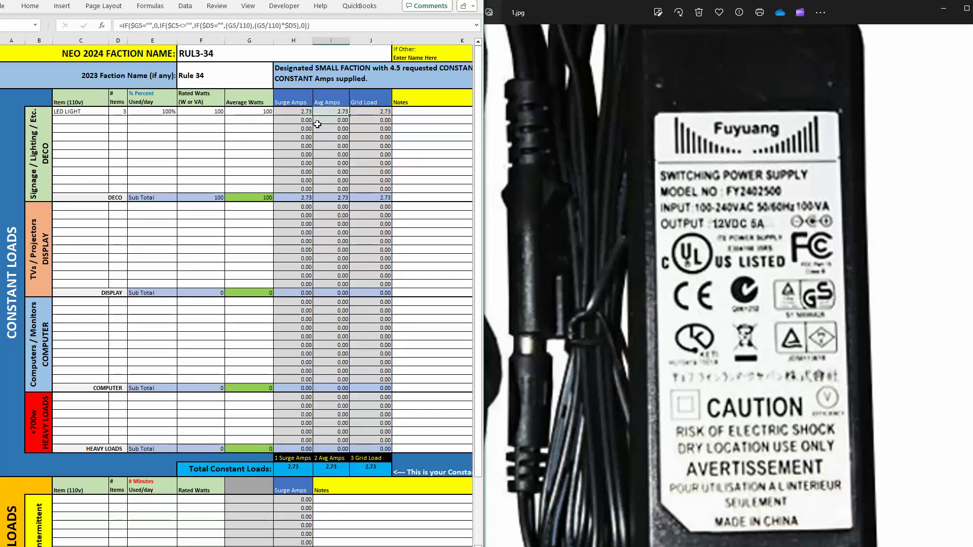
click(374, 114)
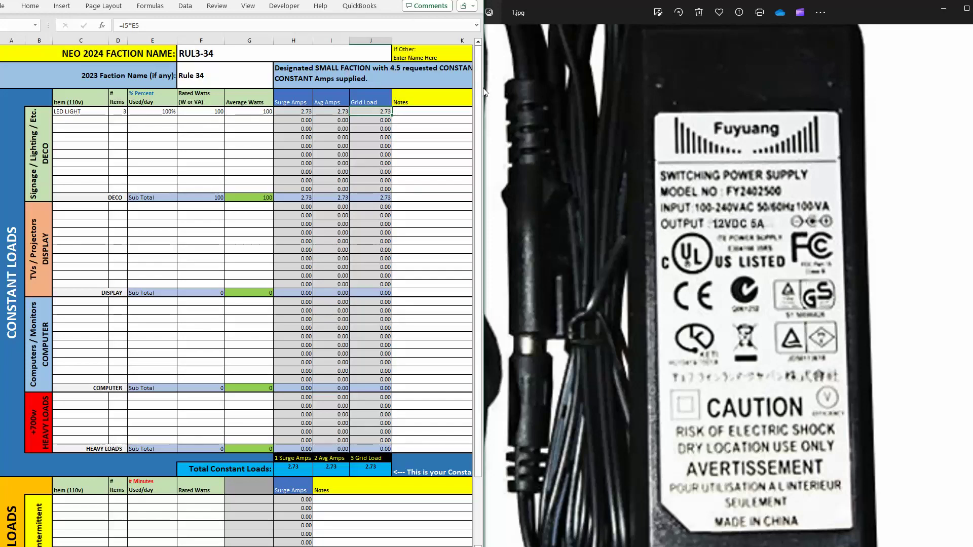
Widen the spreadsheet window to include the Notes and NPC Approval columns, and select the second Deco row's notes cell.
drag(485, 88, 626, 86)
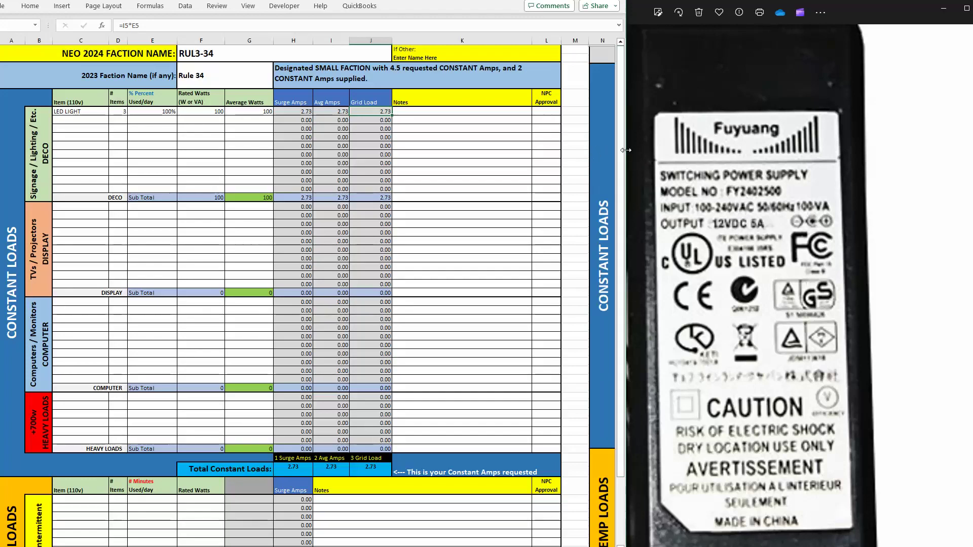
drag(626, 152, 582, 156)
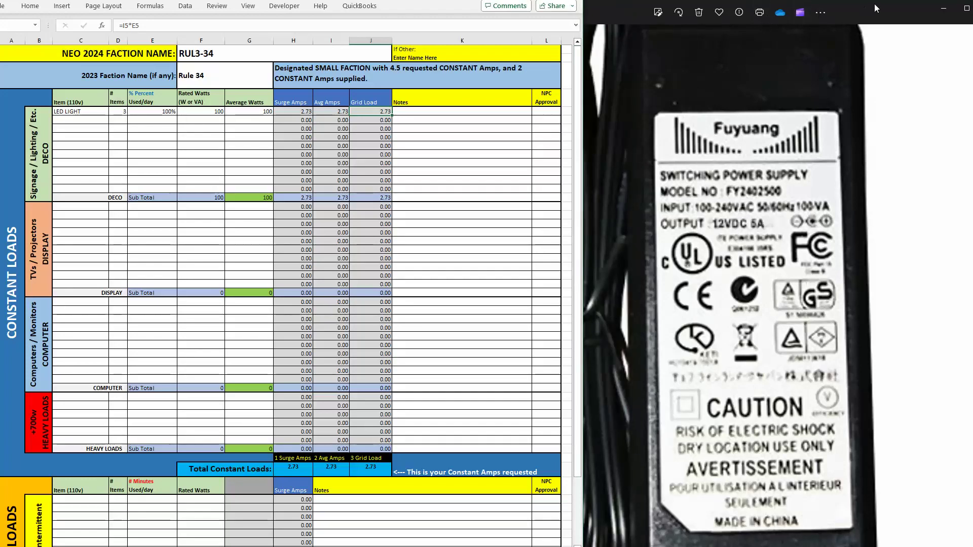
click(435, 122)
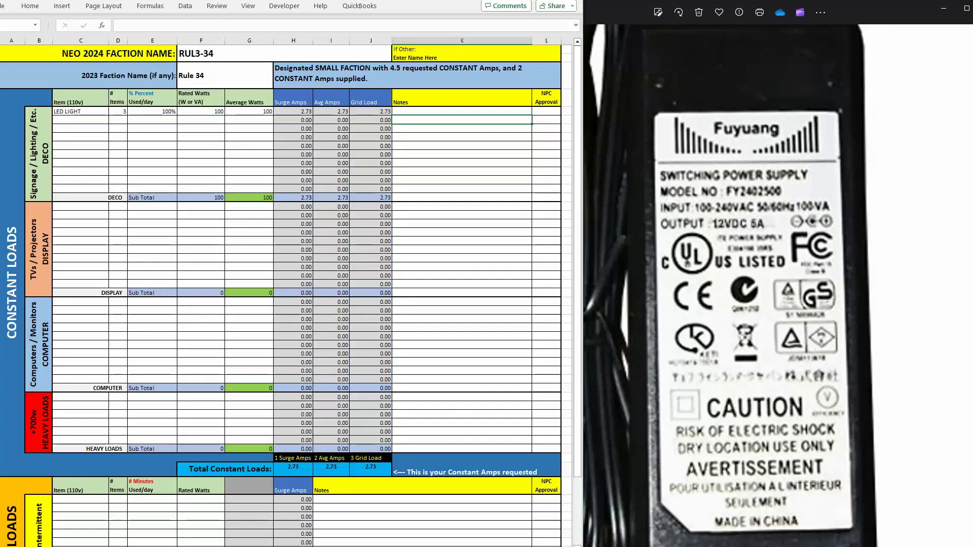
Look at the plug-in electricity monitor's Amazon page, and set the LED LIGHT average watts to 10 in the sheet.
key(alt+Tab)
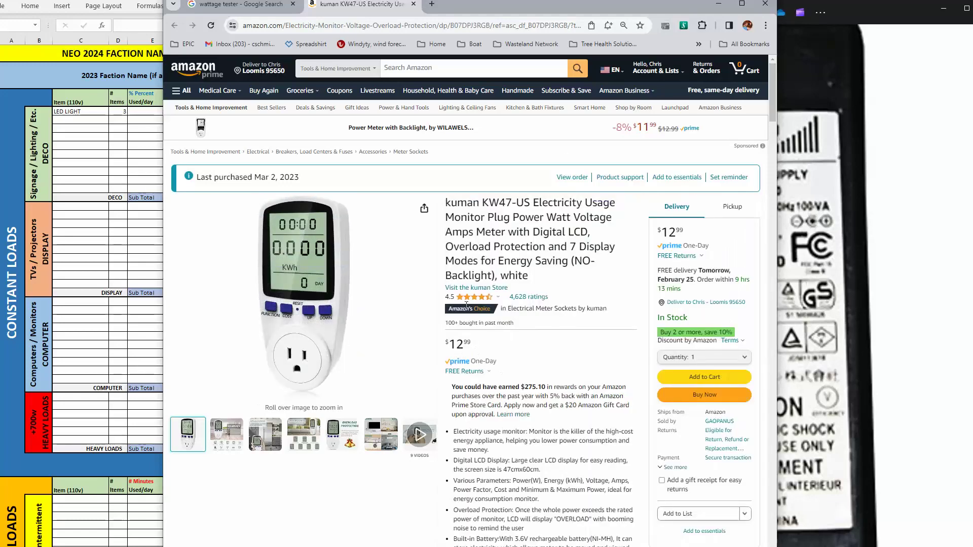
click(719, 5)
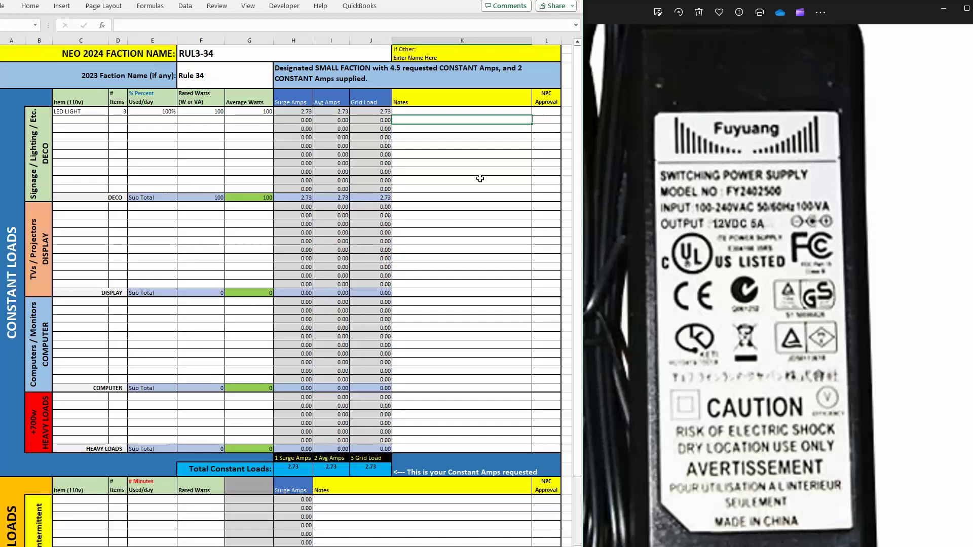
click(248, 111)
text(10)
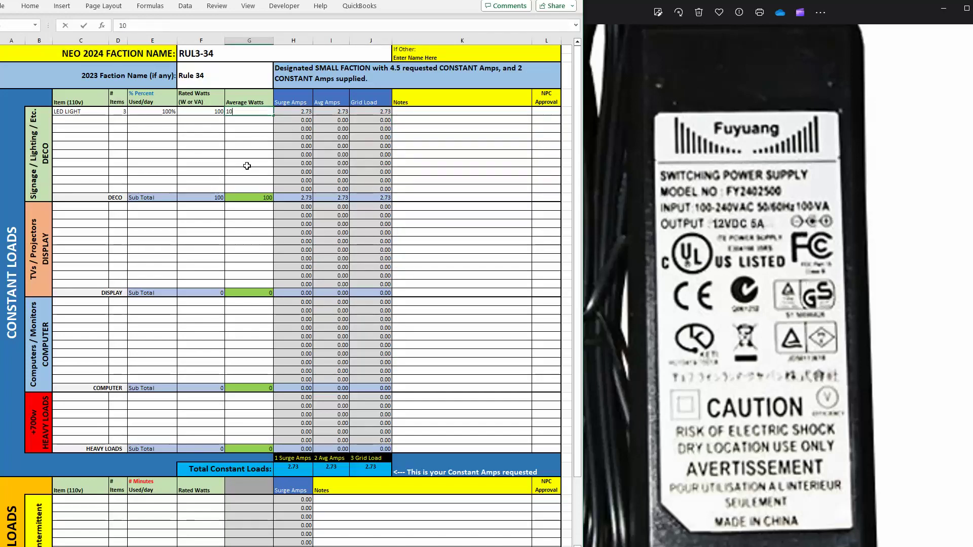
click(247, 165)
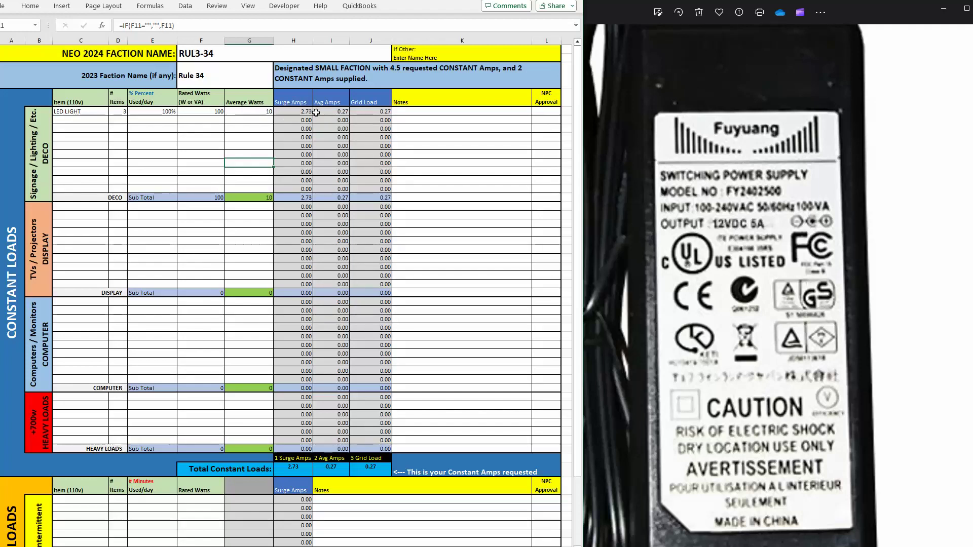
click(368, 112)
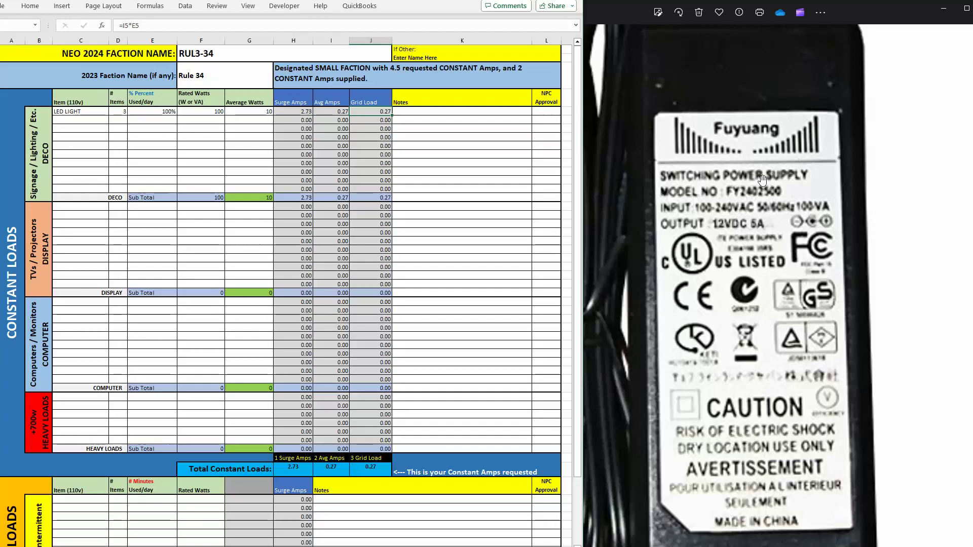
click(222, 137)
click(239, 129)
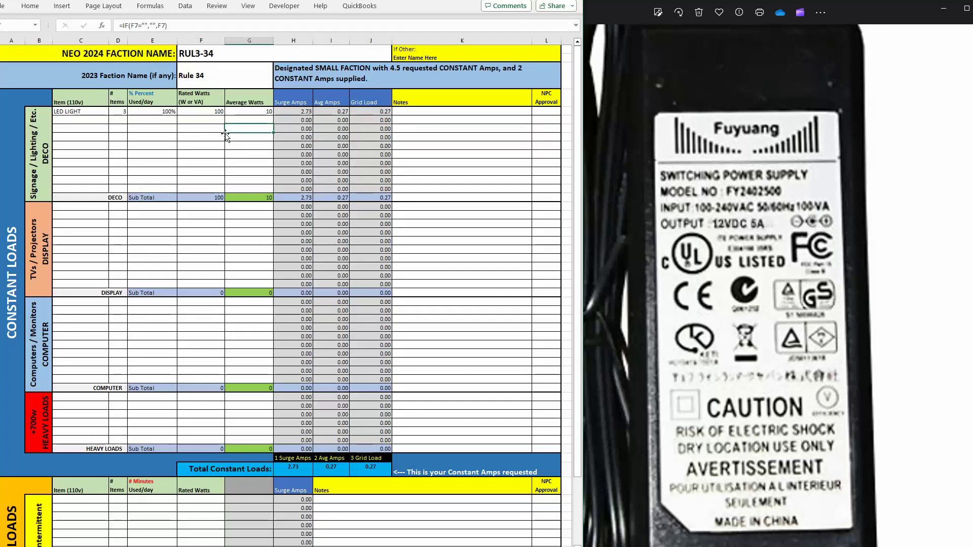
click(174, 157)
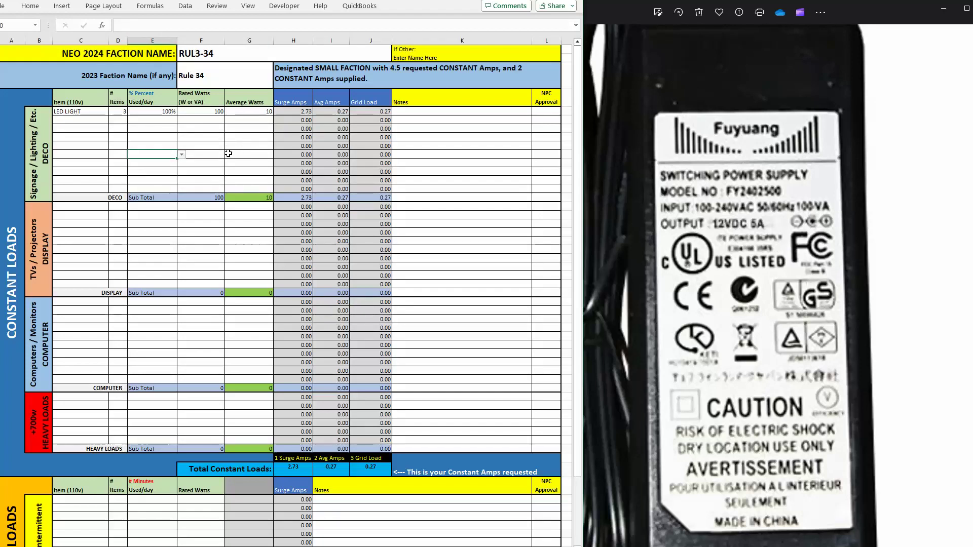
click(191, 154)
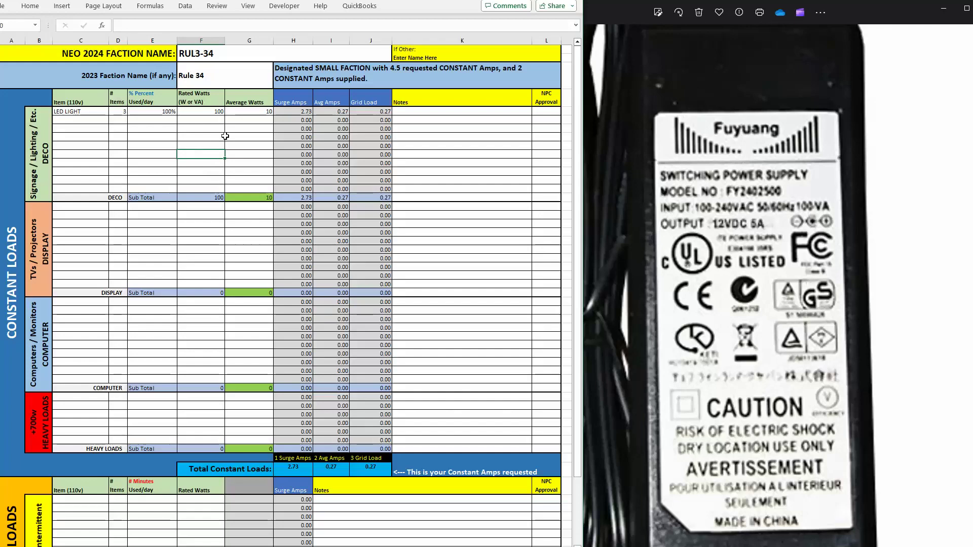
Switch the photo viewer to the projector power supply photo and enlarge its label.
click(895, 147)
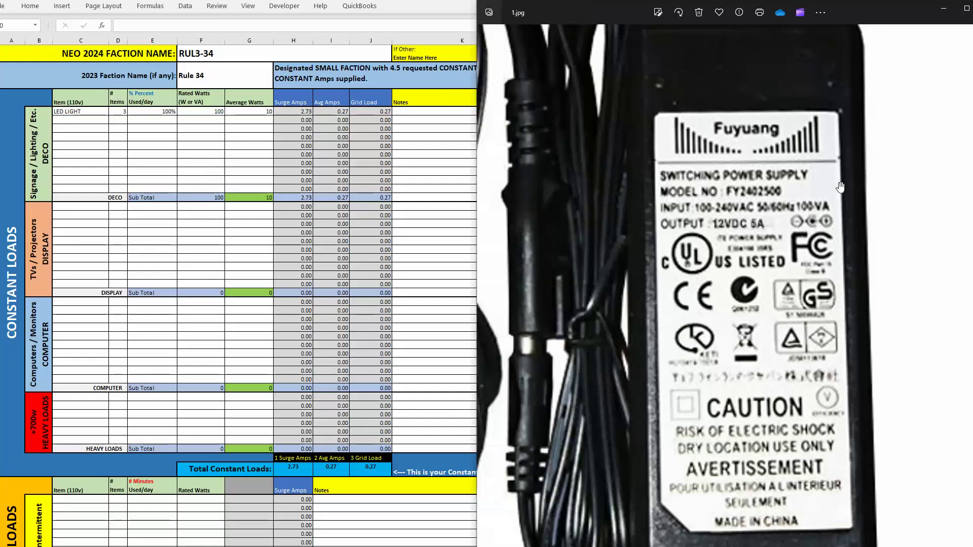
scroll(840, 188, down, 5)
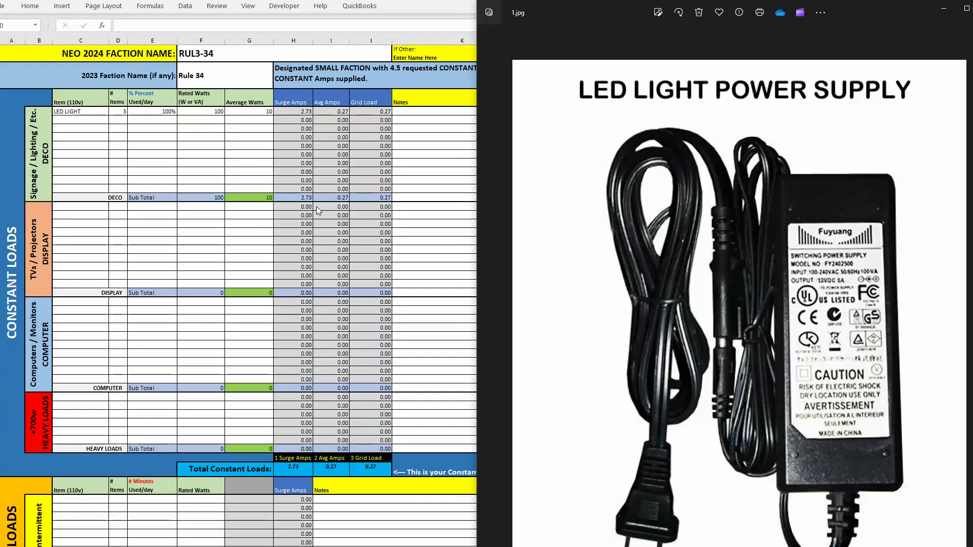
click(965, 293)
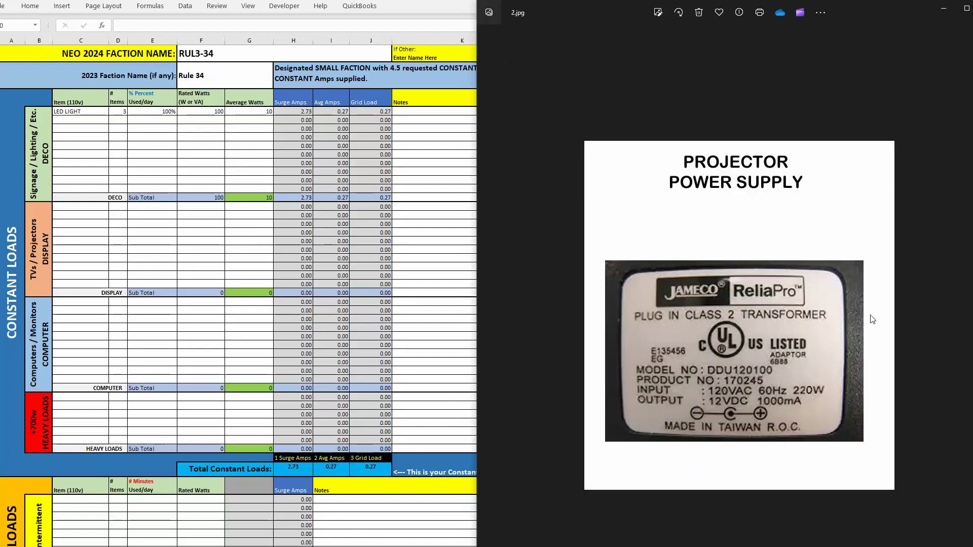
scroll(849, 493, up, 2)
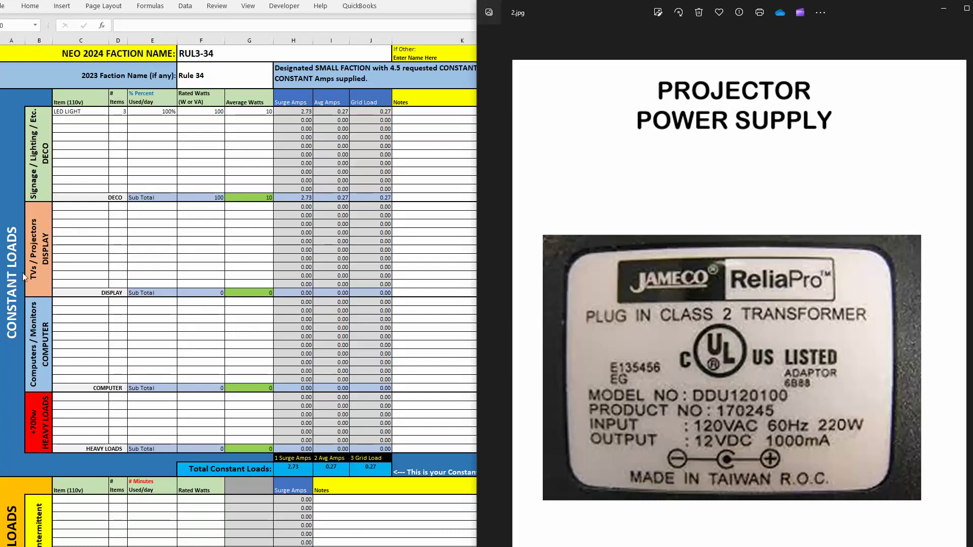
Add Projector in the first Display row with quantity 1 and 100% daily use.
click(81, 208)
click(82, 207)
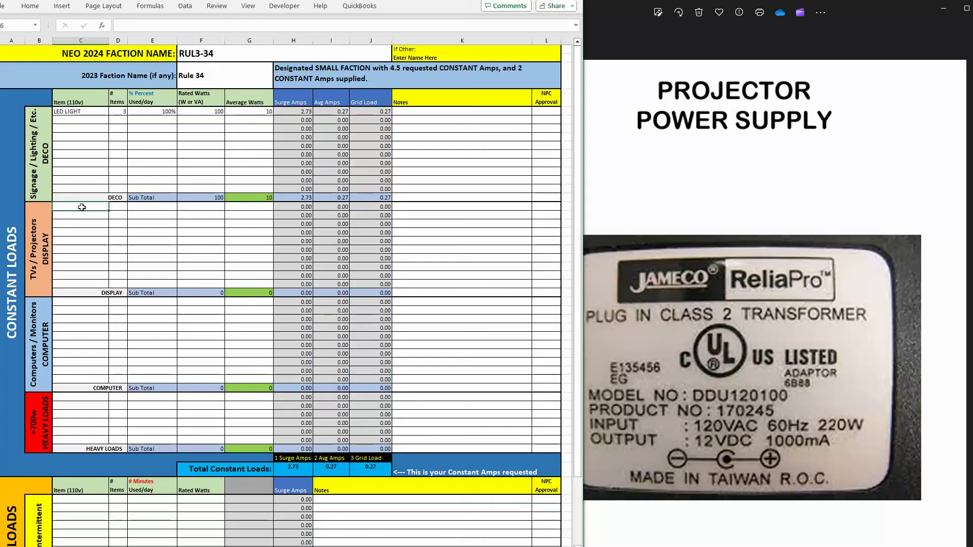
text(Projector)
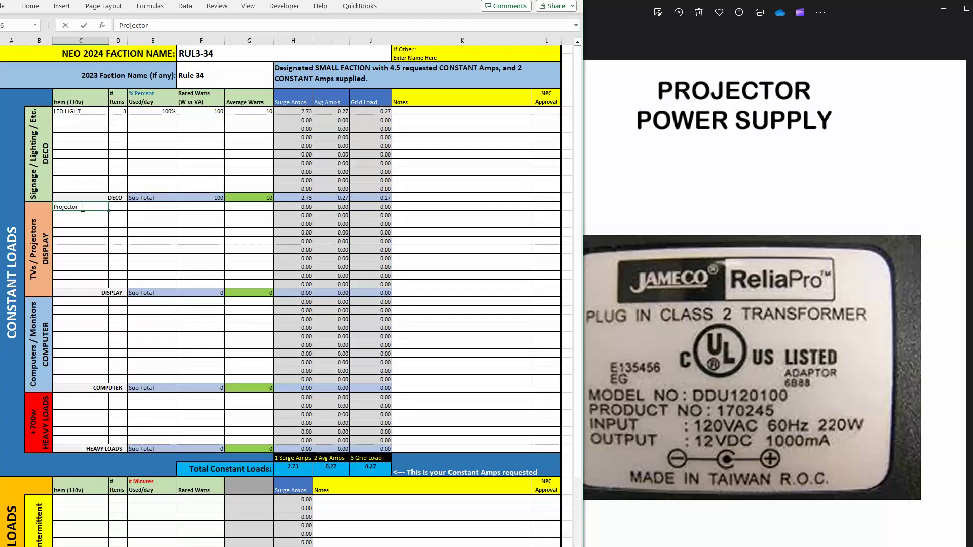
key(Tab)
text(1)
key(Tab)
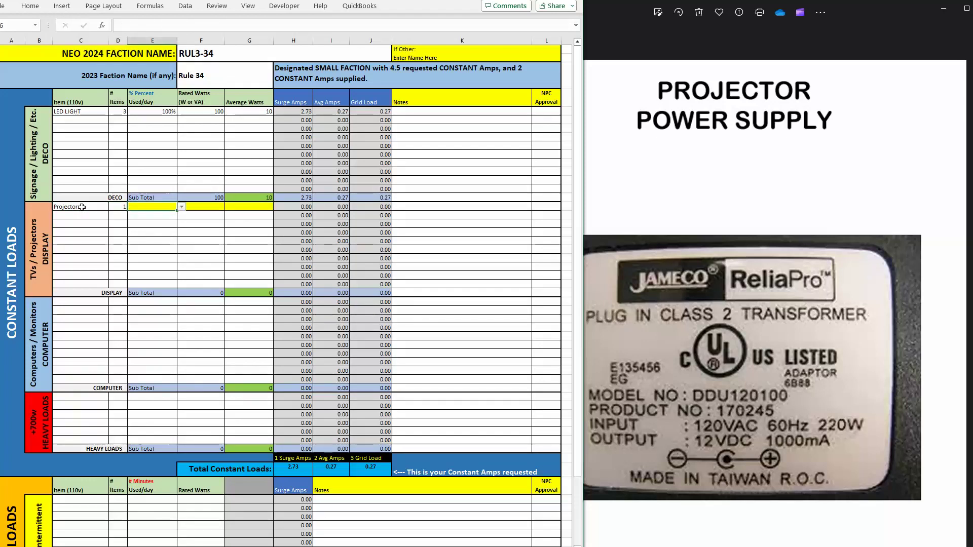
click(182, 207)
click(156, 218)
Read the input wattage on the projector power supply label and set the Projector rated watts to 220.
click(205, 206)
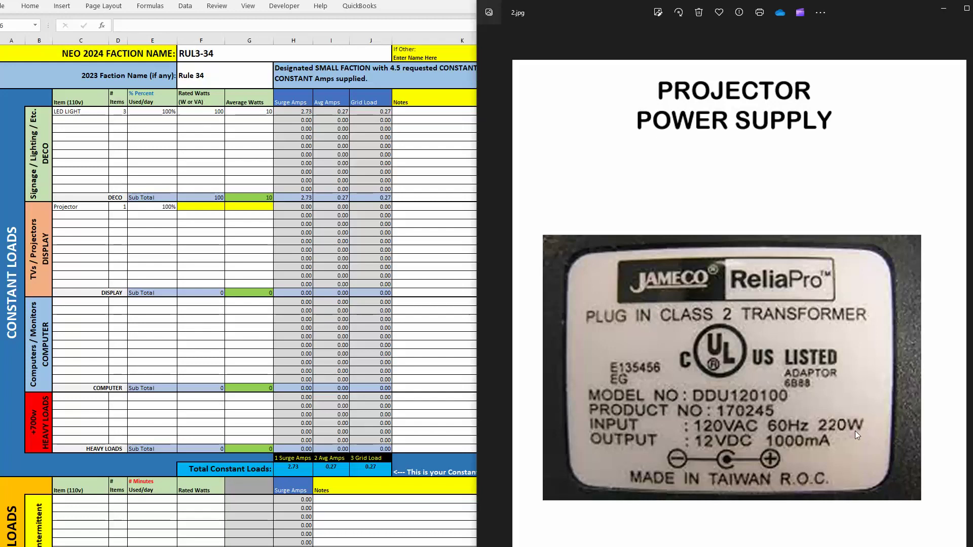
click(201, 207)
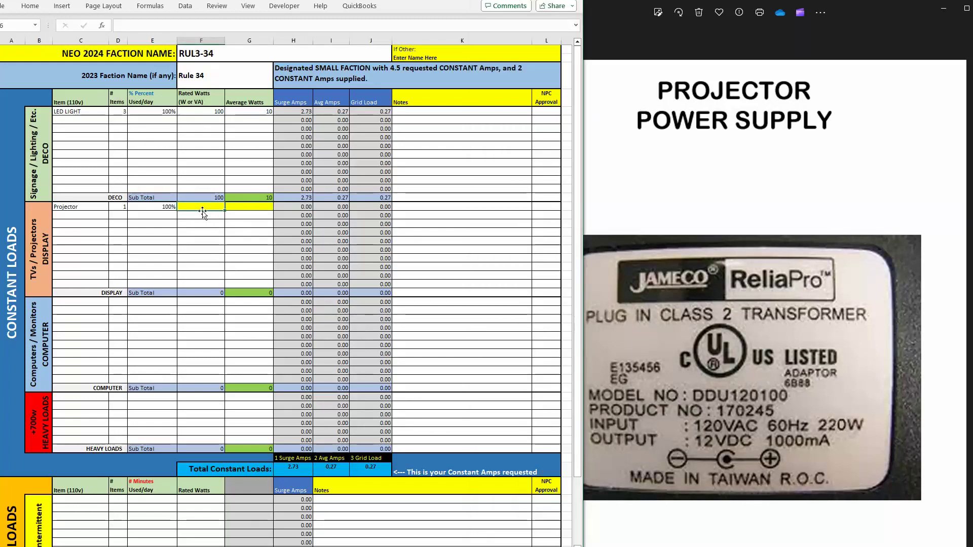
key(Tab)
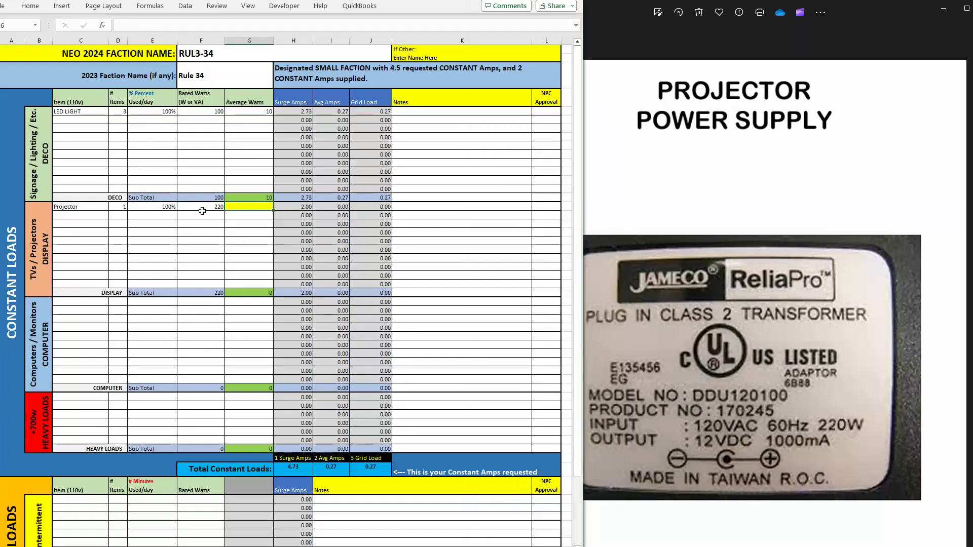
Copy the average watts formula from the first Computer row into the Projector row's empty average watts cell.
key(Down)
key(Down)
key(Down)
key(Down)
key(Down)
key(Down)
key(Down)
key(Down)
key(Down)
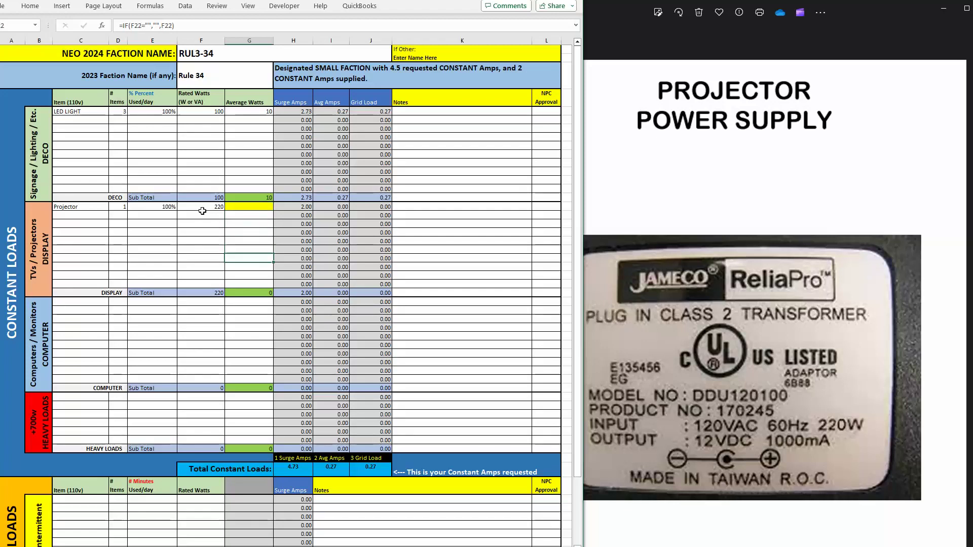
key(Down)
key(Down)
key(ctrl+c)
key(Up)
key(Up)
key(Up)
key(Up)
key(Up)
key(Up)
key(Up)
key(Up)
key(Up)
key(Up)
key(Up)
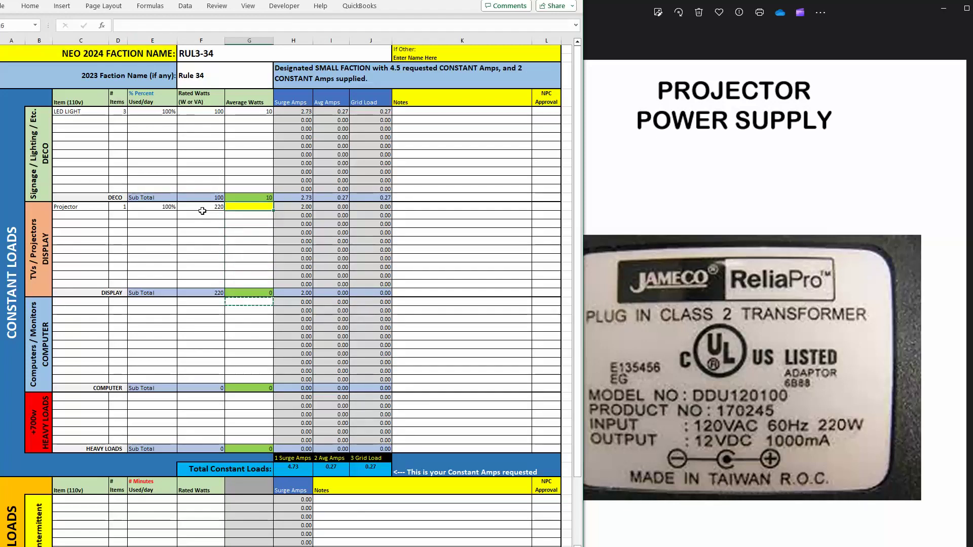
key(ctrl+v)
key(Down)
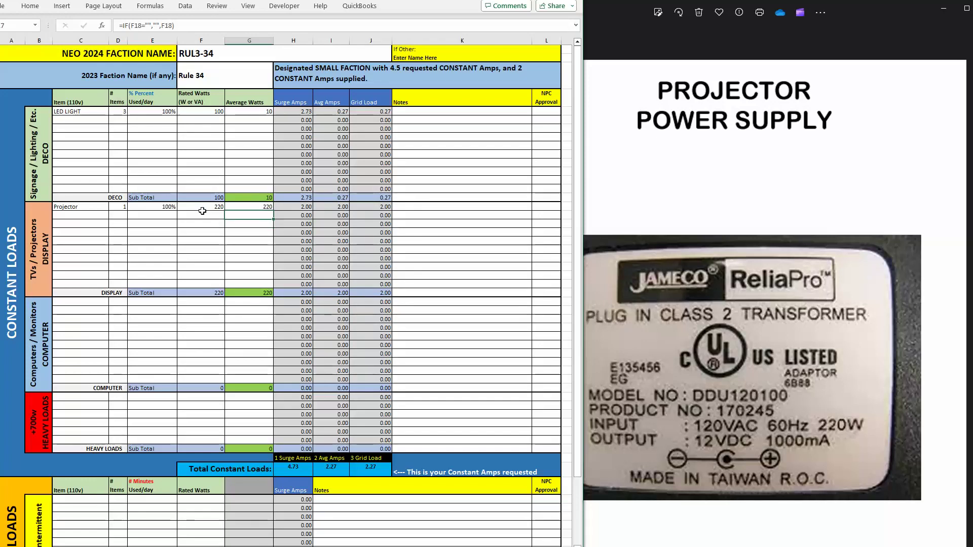
Check the Projector row's daily use, watts and amps cells, and the total constant grid load formula.
key(Up)
key(Left)
key(Left)
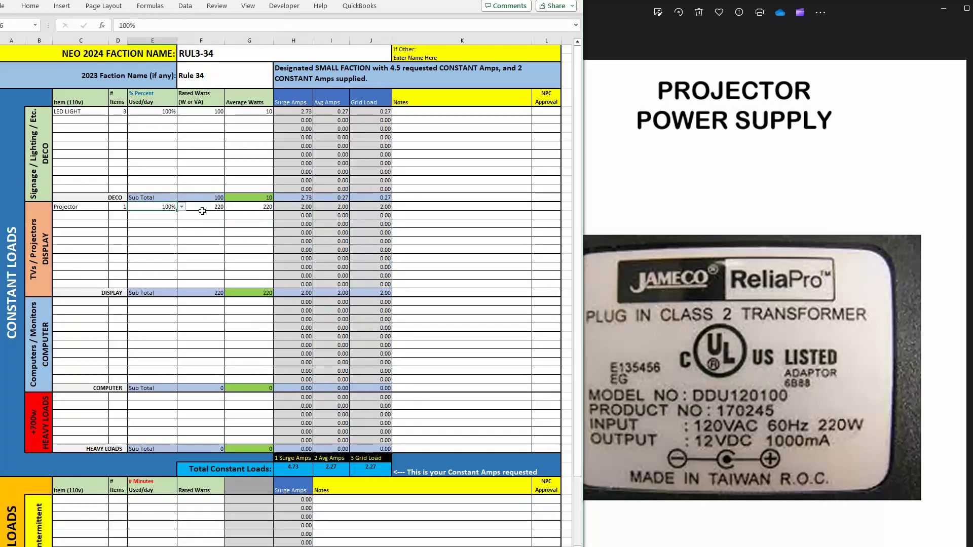
key(Right)
key(Right)
key(Right)
key(Left)
key(Left)
key(Right)
key(Right)
key(Right)
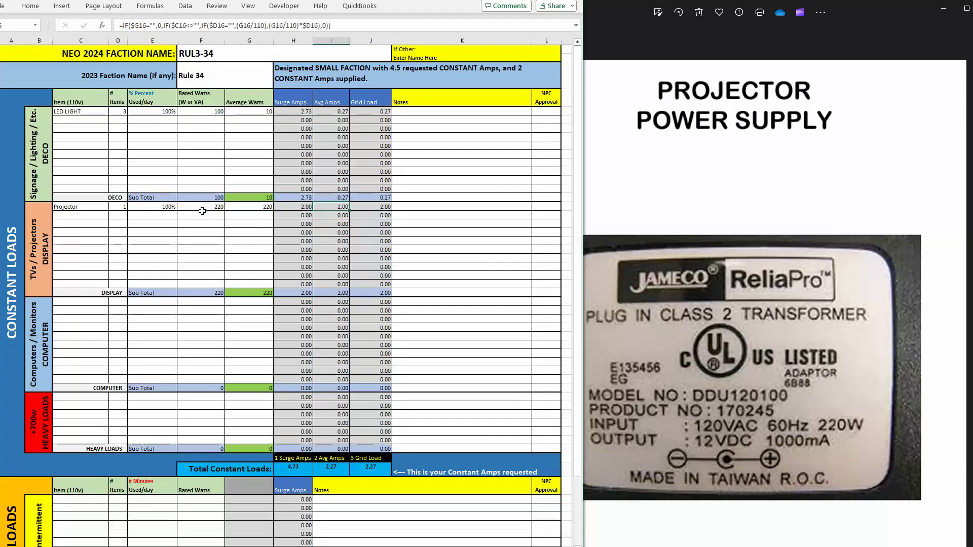
key(Left)
key(Left)
key(Right)
key(Right)
click(361, 469)
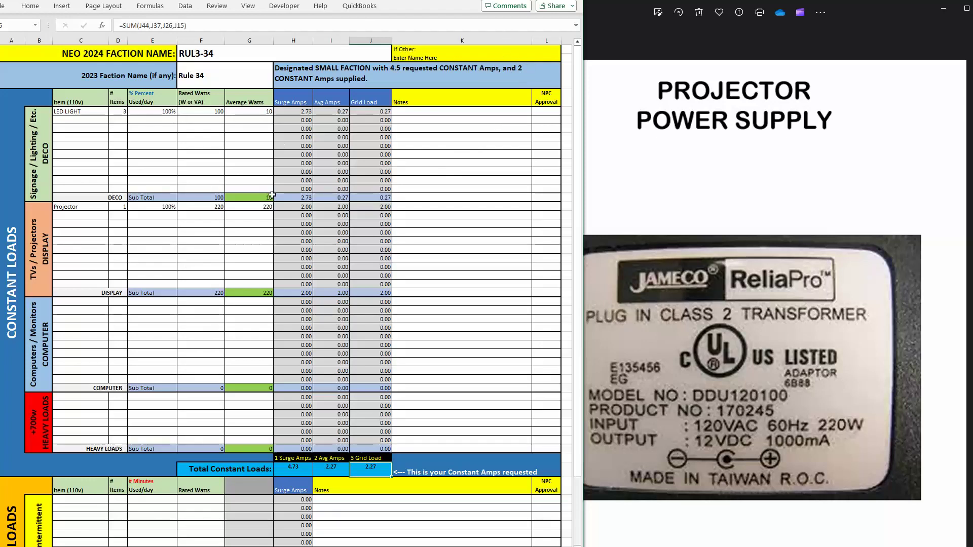
Revisit the electricity monitor's Amazon page and check the Projector row's average watts cell.
click(263, 208)
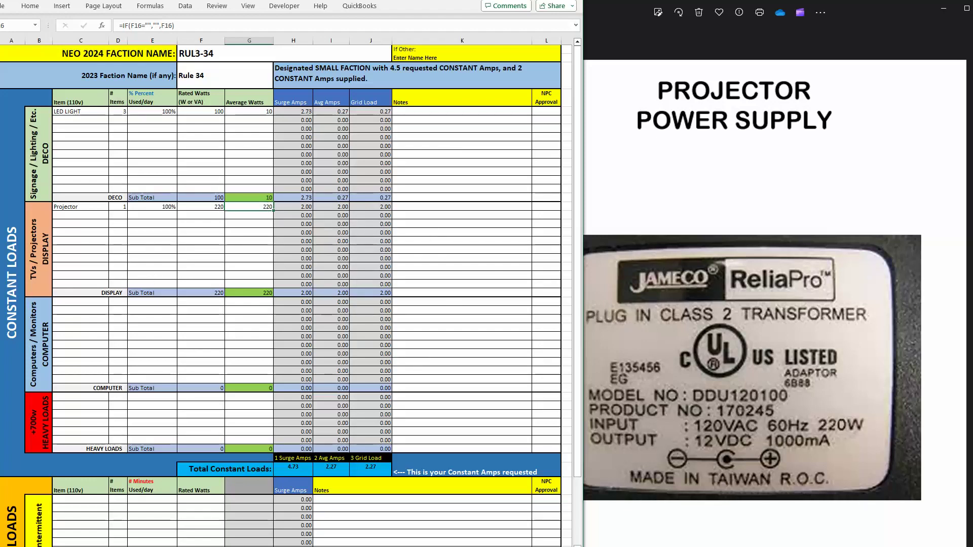
key(alt+Tab)
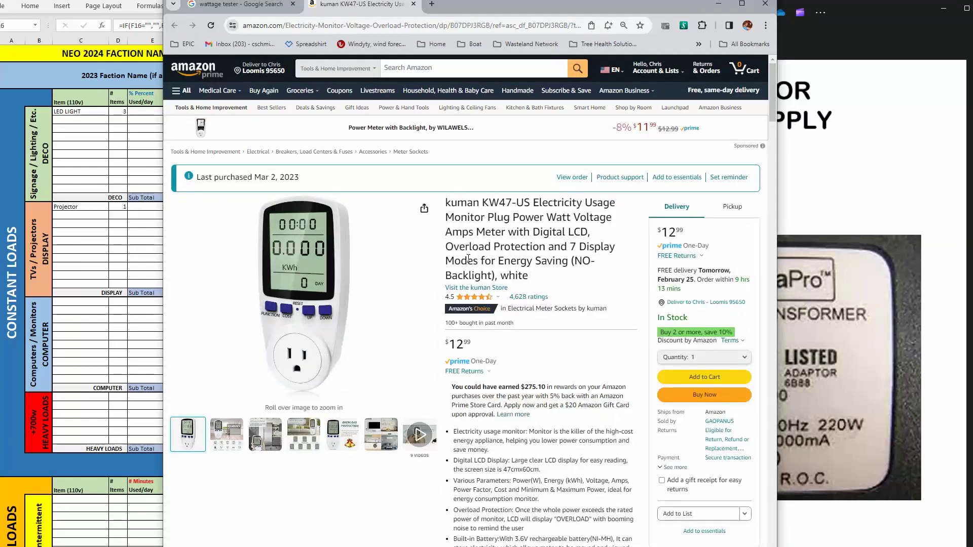
click(718, 8)
click(321, 250)
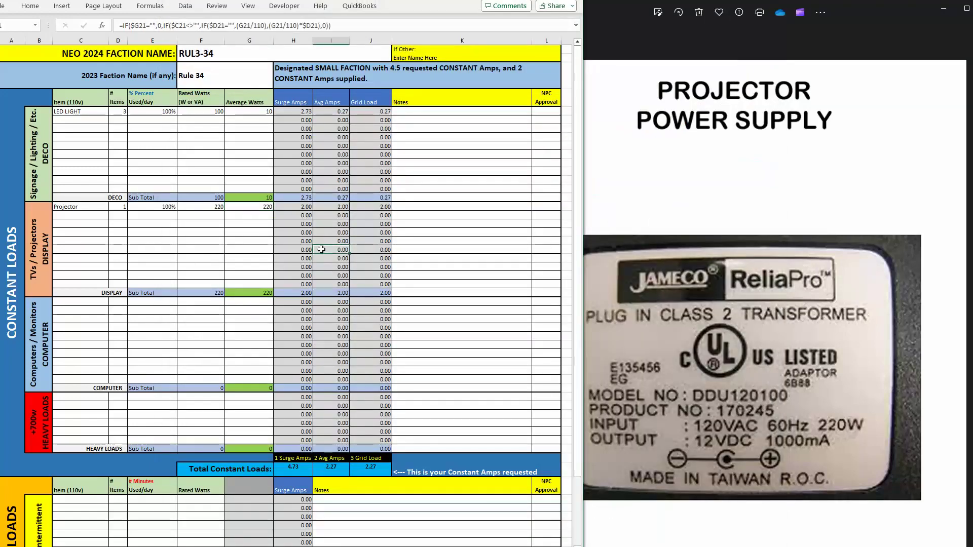
click(257, 206)
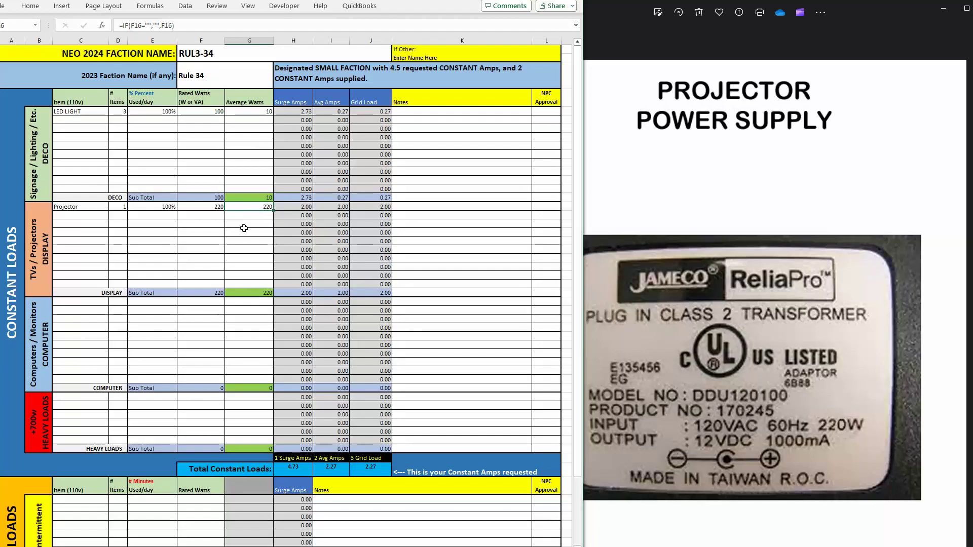
Show the laptop power supply photo and add Laptop in the first Computer row with quantity 1 and 100% daily use.
click(689, 232)
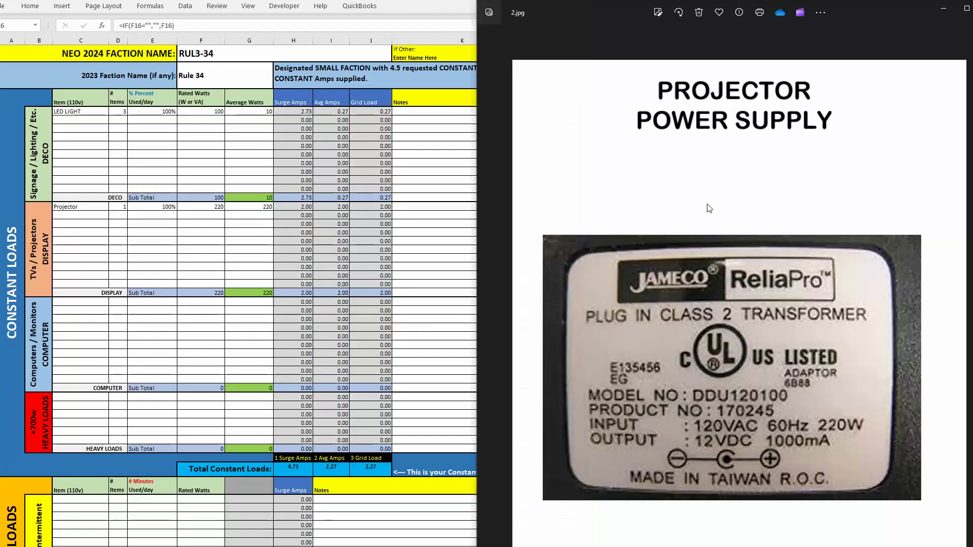
key(Right)
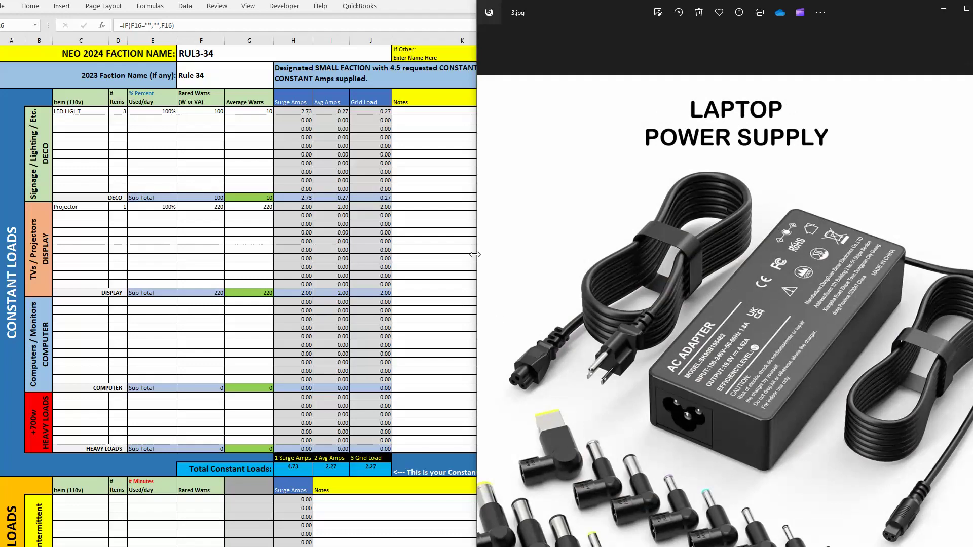
click(125, 377)
click(96, 304)
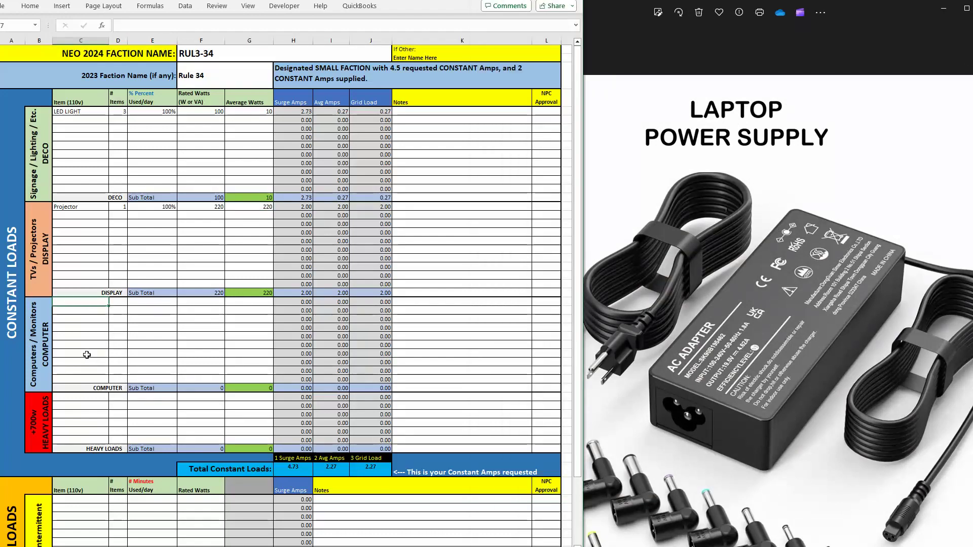
text(Laptop)
key(Tab)
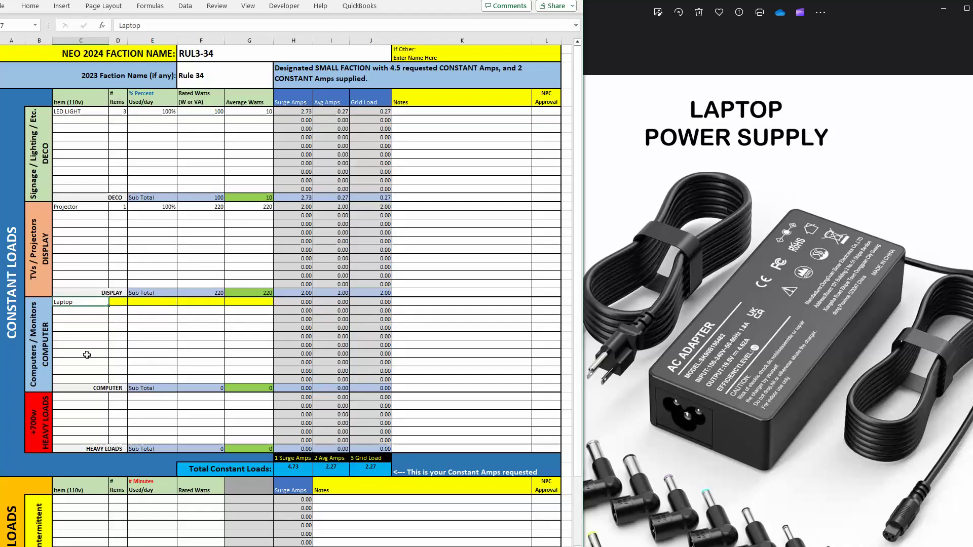
text(1)
key(Tab)
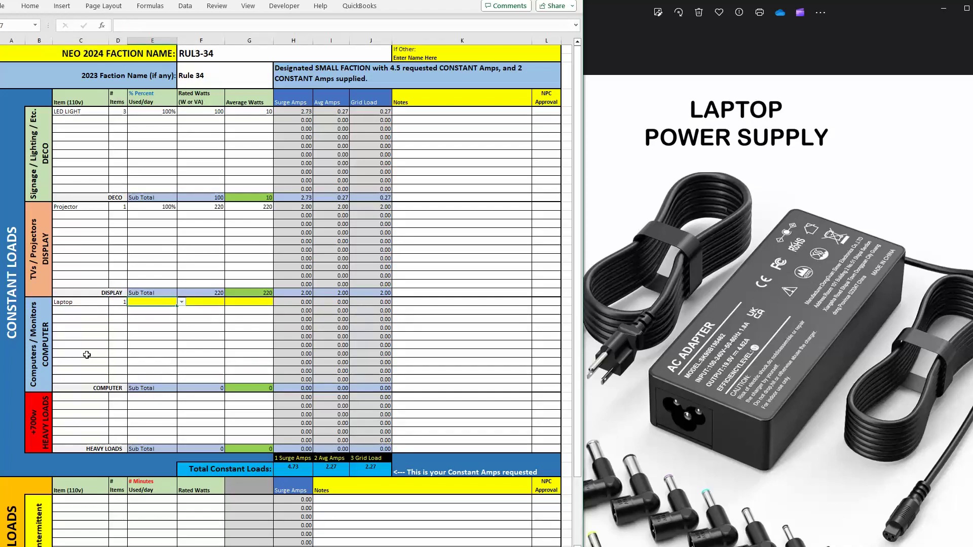
click(182, 302)
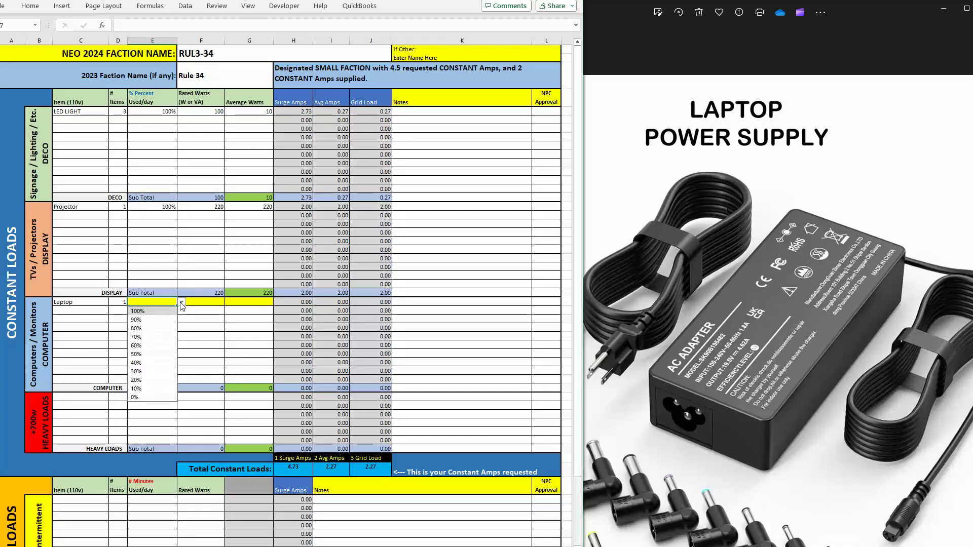
click(152, 312)
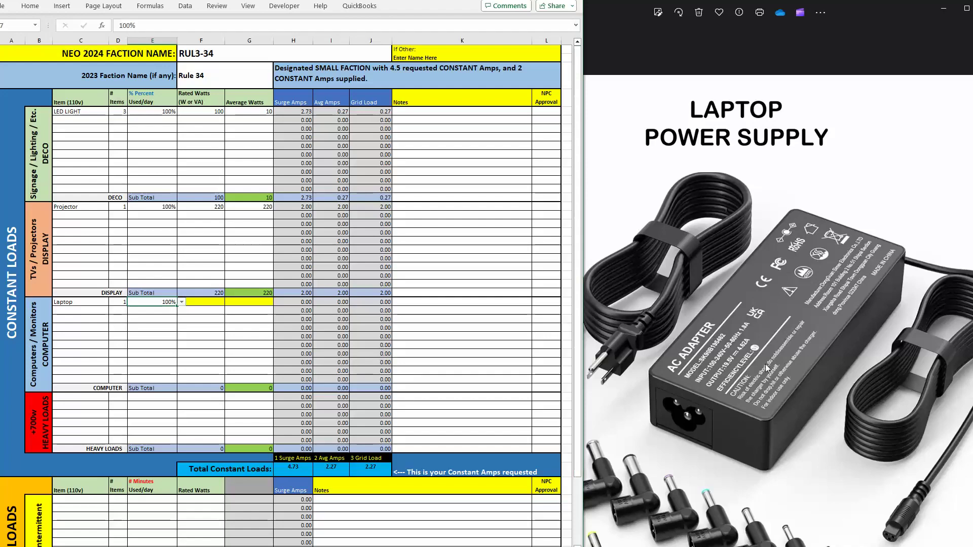
Examine the input rating on the laptop power supply's label and return to the spreadsheet.
scroll(736, 351, up, 5)
click(700, 363)
scroll(699, 363, down, 3)
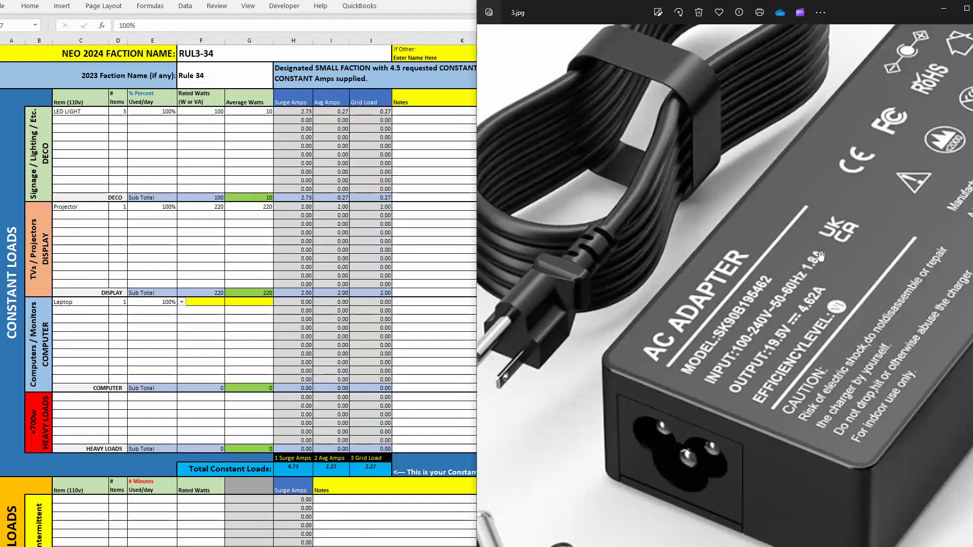
key(alt+Tab)
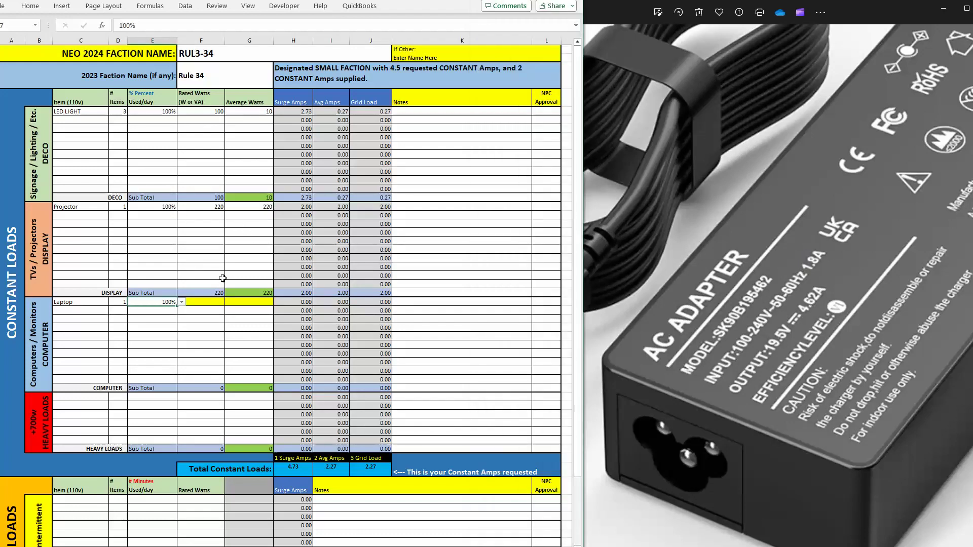
Try 50 and 100 as the Laptop row's rated watts.
click(221, 301)
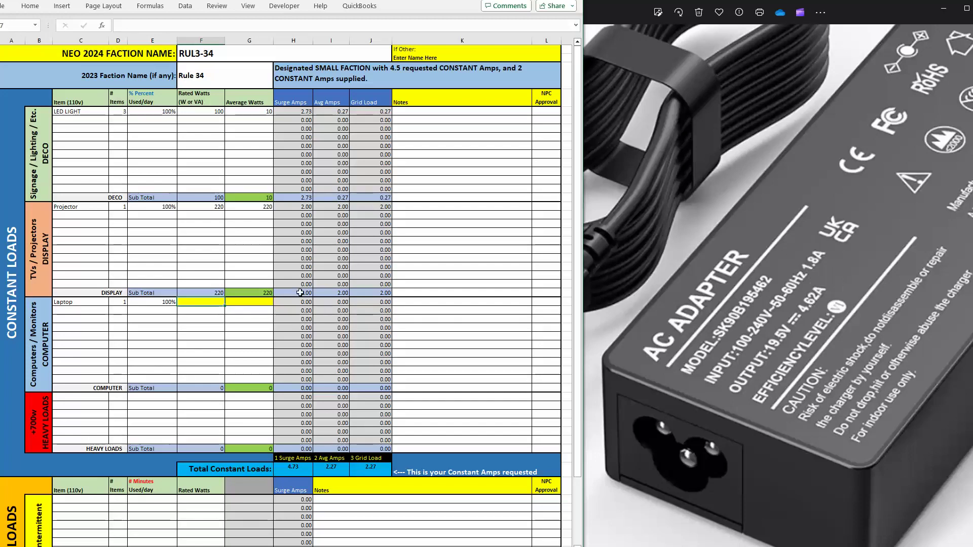
text(0)
click(203, 327)
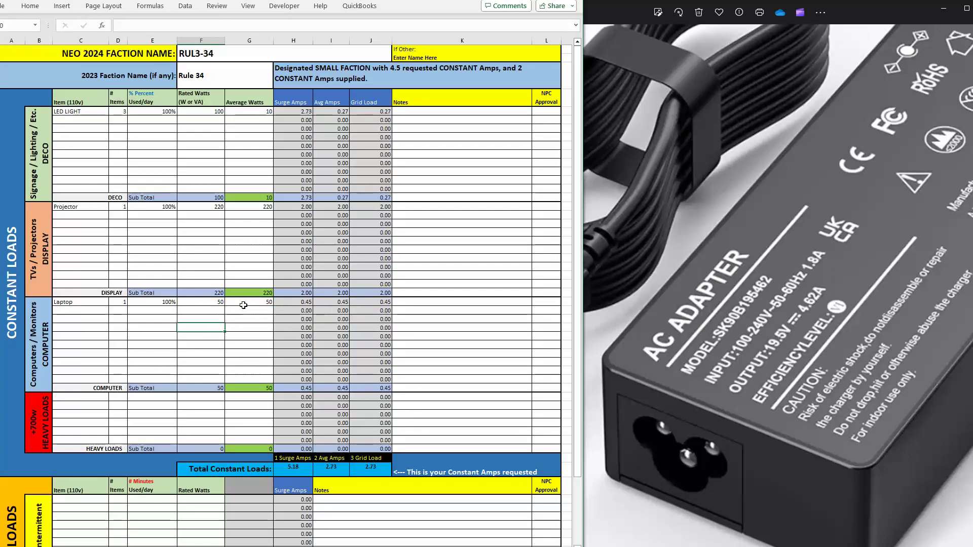
click(213, 303)
text(100)
click(189, 325)
click(202, 301)
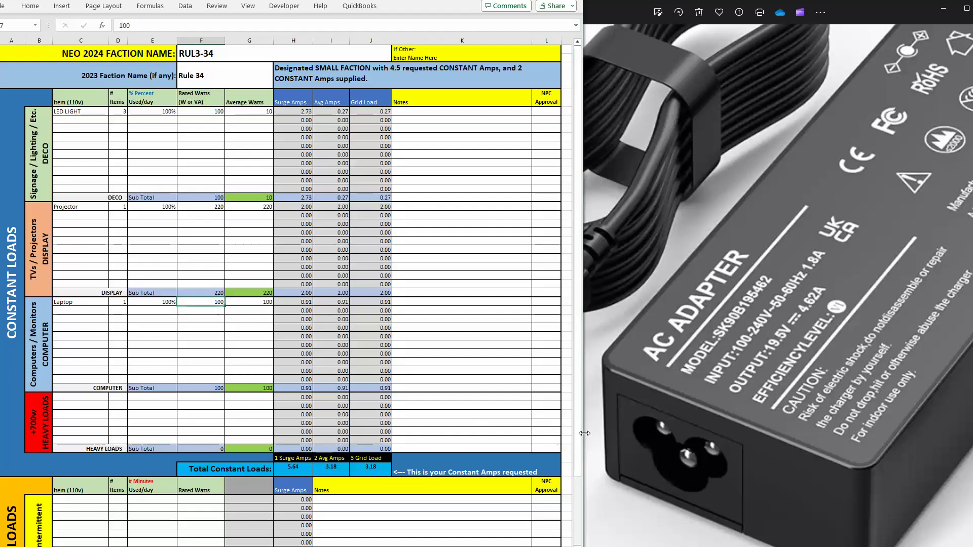
Widen the spreadsheet window and enter 1.8 as the amp rating in the Amp Converter below the demo sheet.
drag(599, 433, 970, 434)
scroll(685, 487, down, 5)
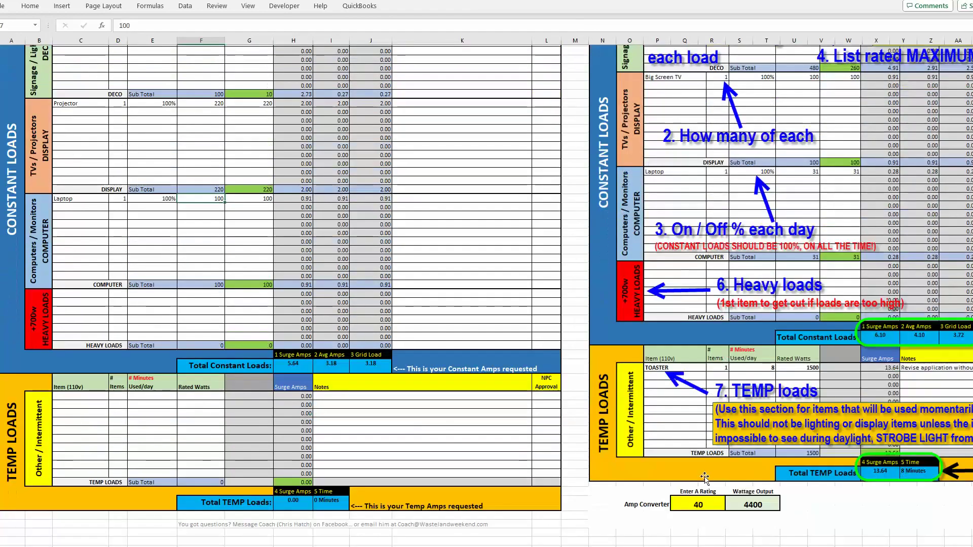
click(685, 481)
text(1)
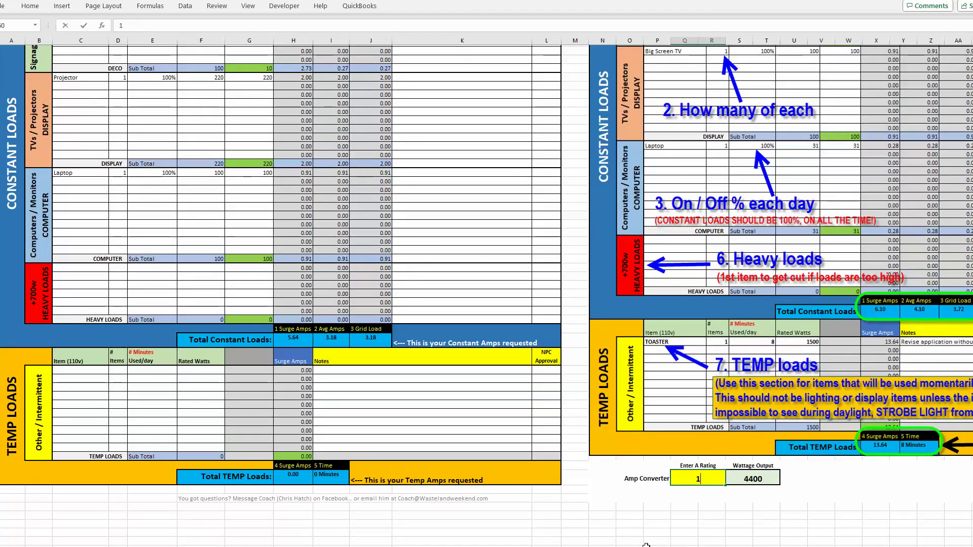
text(.8)
key(Return)
Set the Laptop row's rated watts to 198.
scroll(482, 397, up, 5)
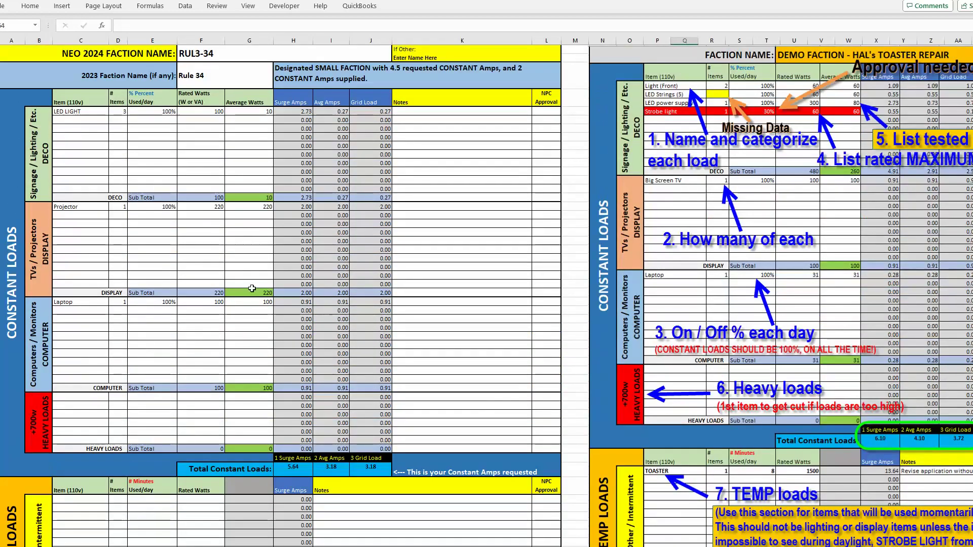
click(249, 303)
click(219, 306)
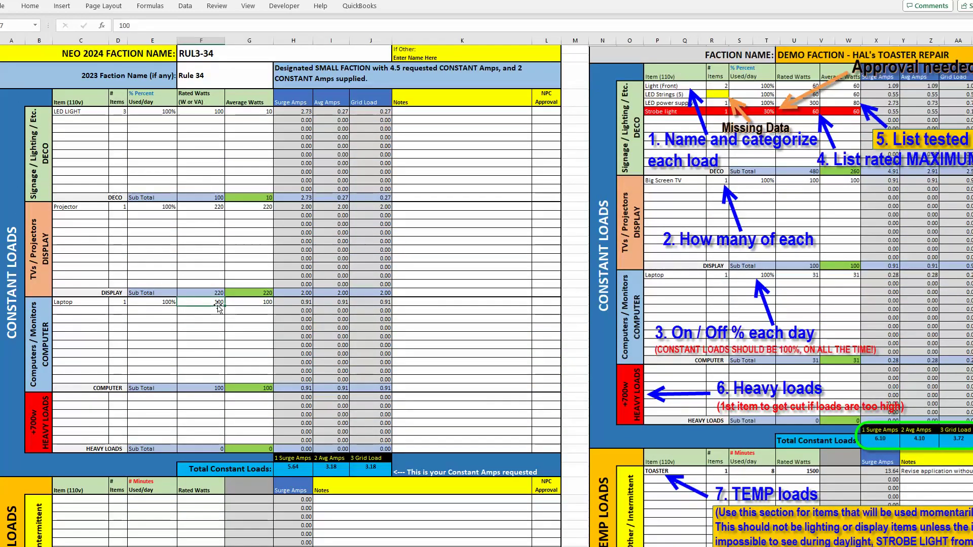
text(198)
key(Return)
click(229, 319)
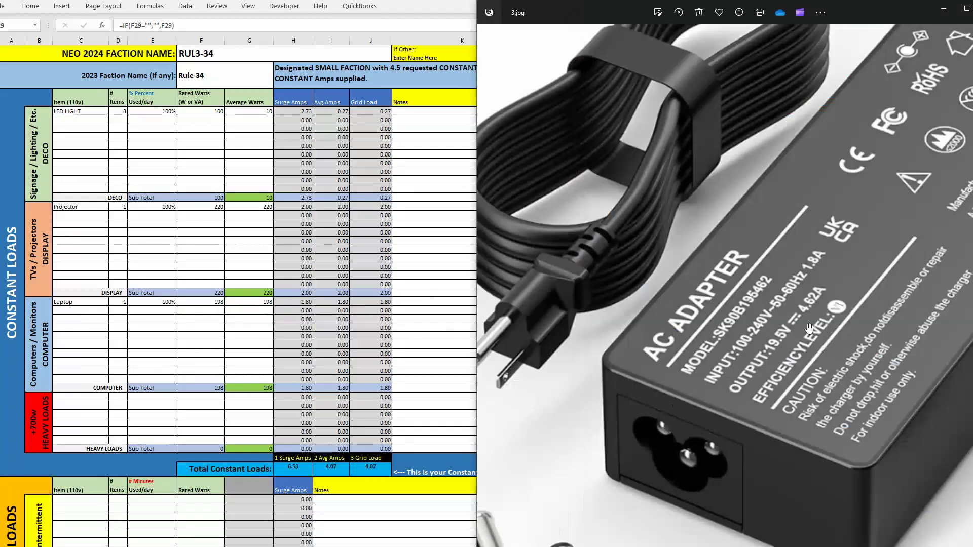
Show the photo 4.jpg of another power supply and examine the LED driver's label up close.
scroll(808, 329, down, 5)
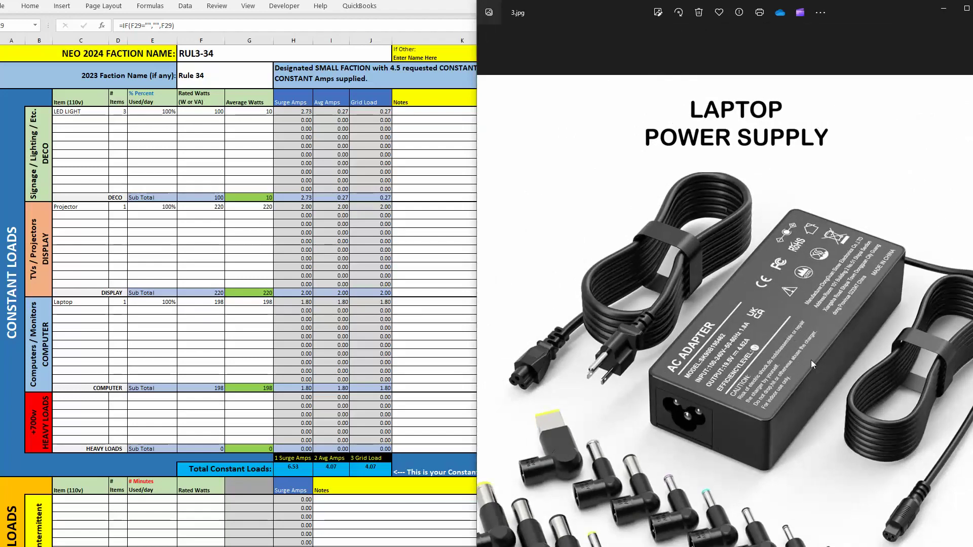
key(Right)
scroll(781, 350, up, 4)
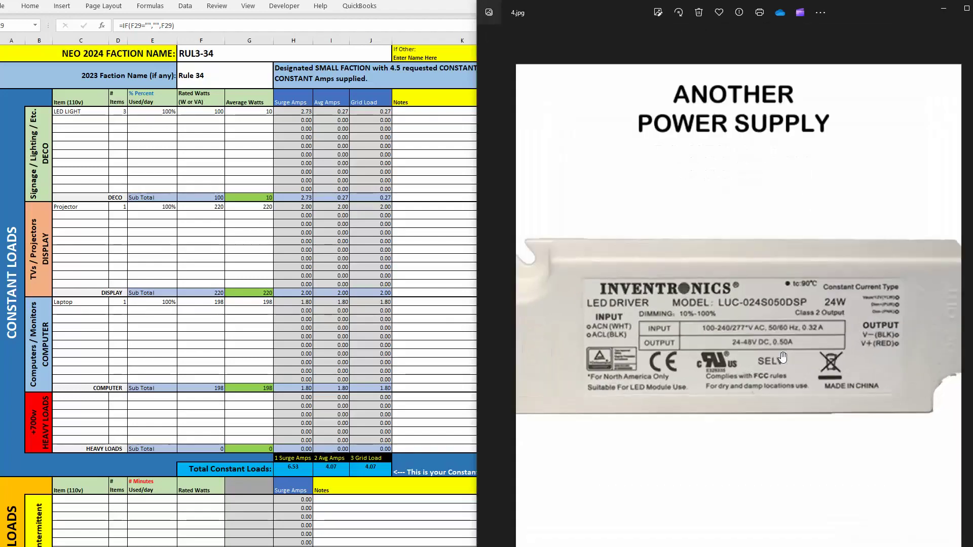
scroll(780, 353, up, 1)
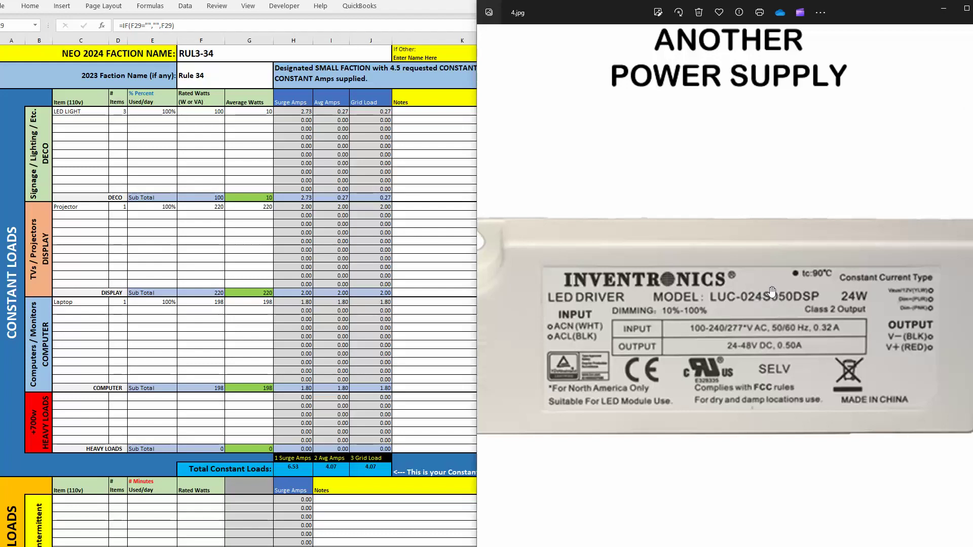
scroll(770, 293, down, 1)
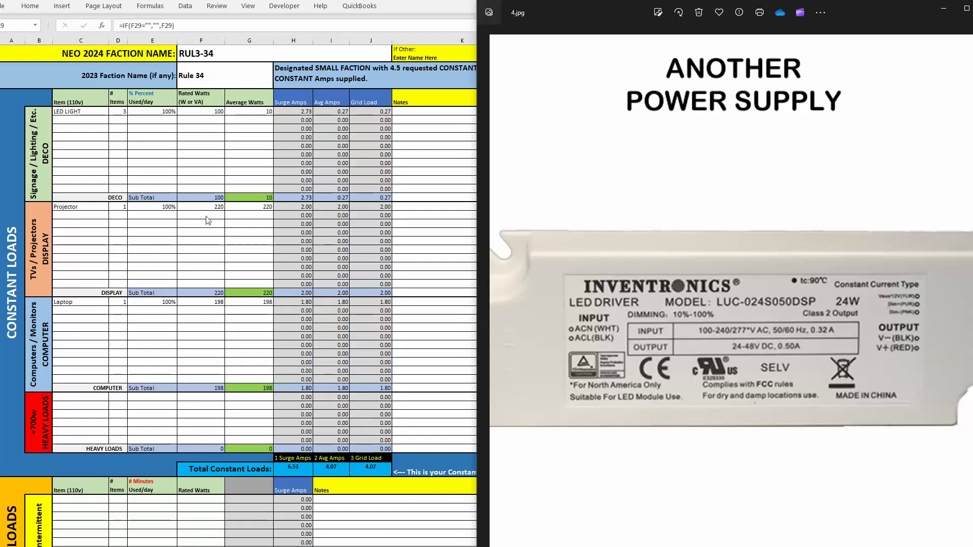
Add Random Power Supply in the second Deco row with quantity 1 and 100% daily use.
click(249, 318)
click(810, 330)
key(alt+Tab)
click(69, 121)
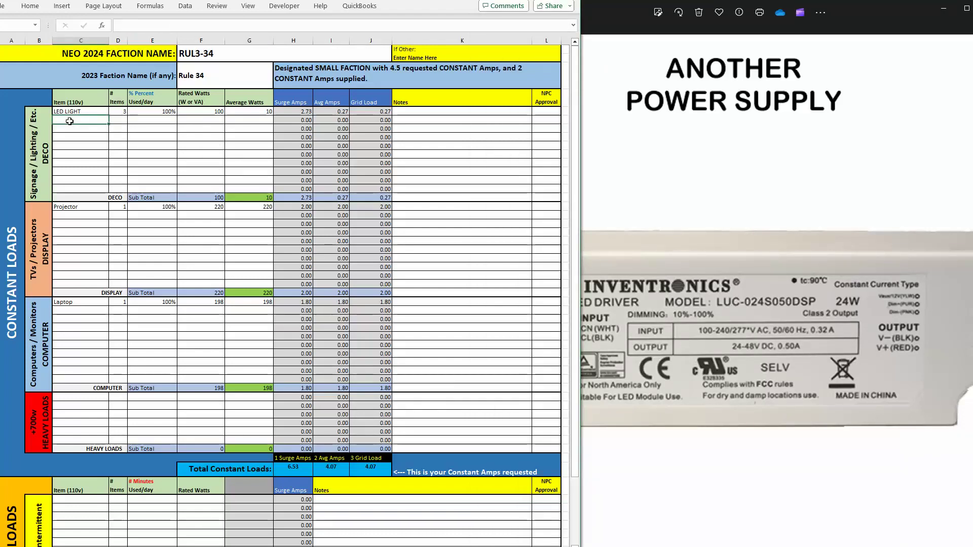
text(Random Power S)
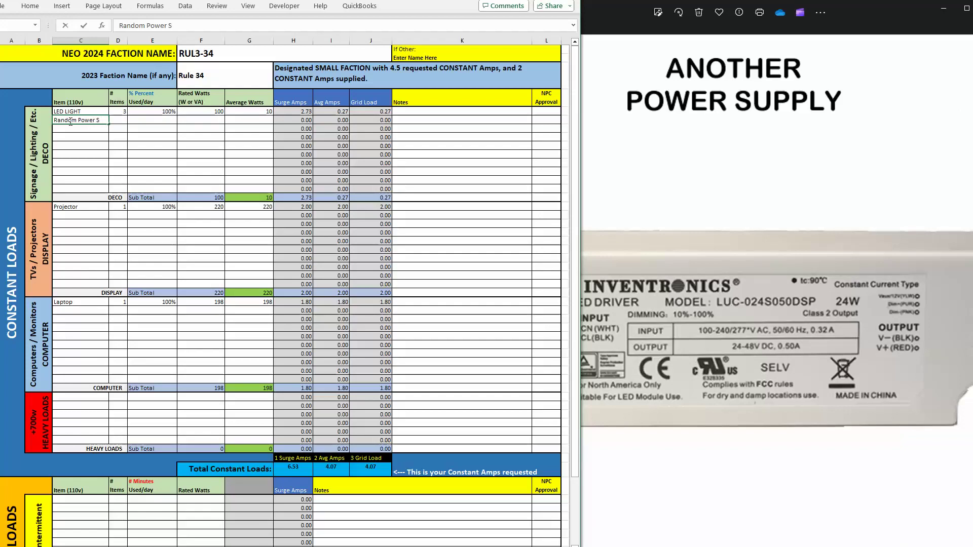
text(upply)
key(Tab)
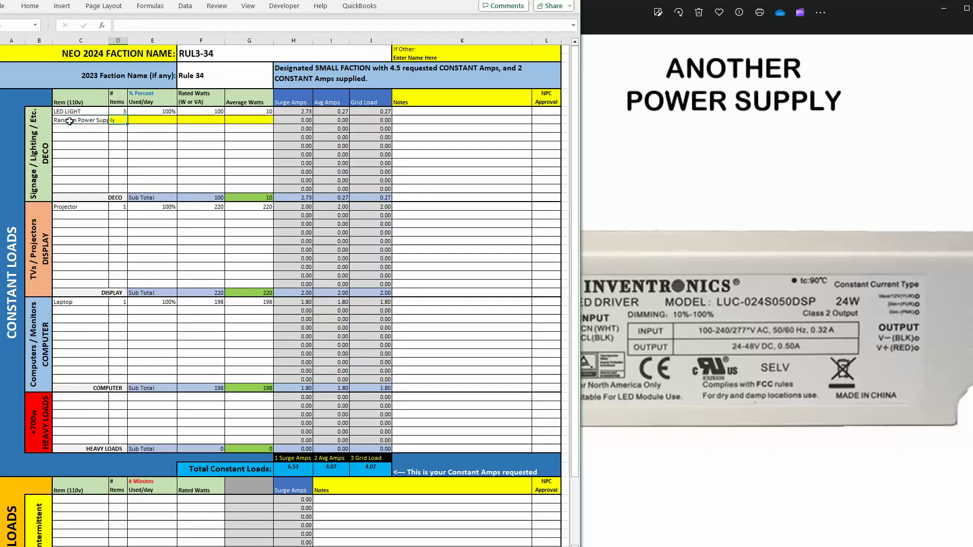
text(1)
key(Tab)
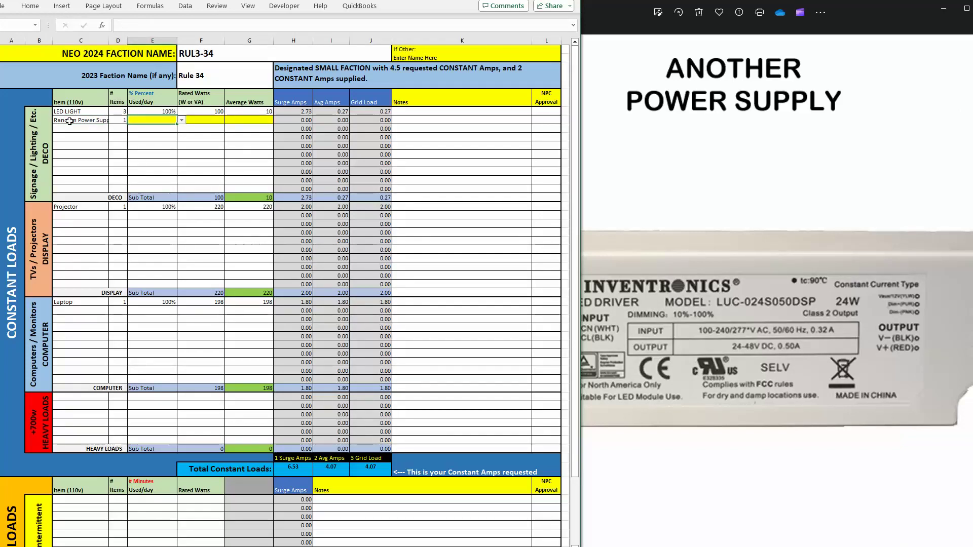
click(182, 120)
click(152, 134)
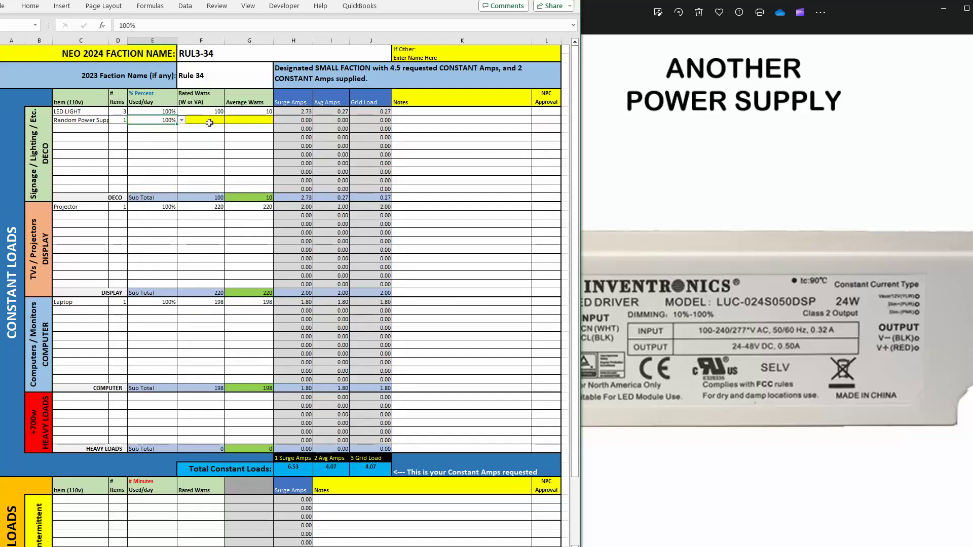
Read the input amps on the LED driver's label and enter 0.32 as the Amp Converter rating.
click(209, 122)
scroll(790, 331, up, 2)
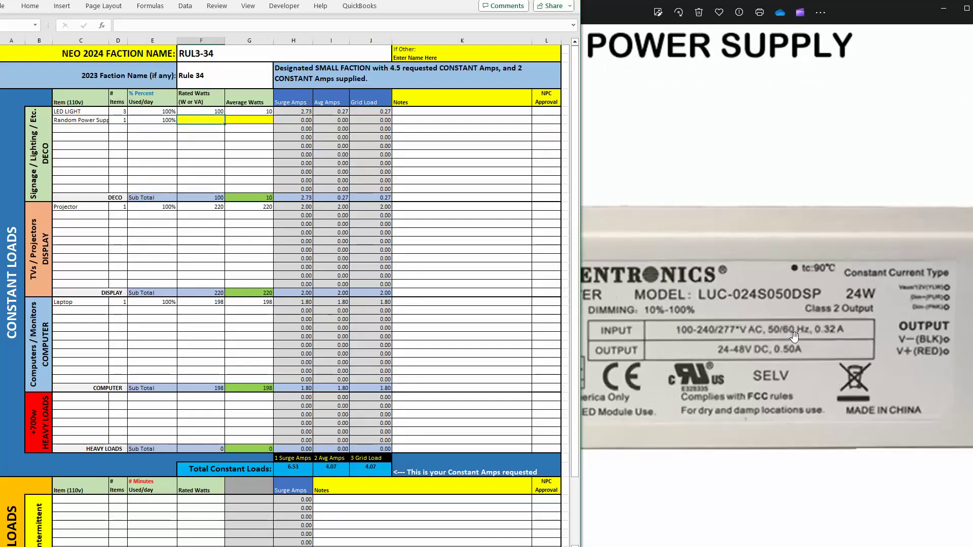
click(750, 328)
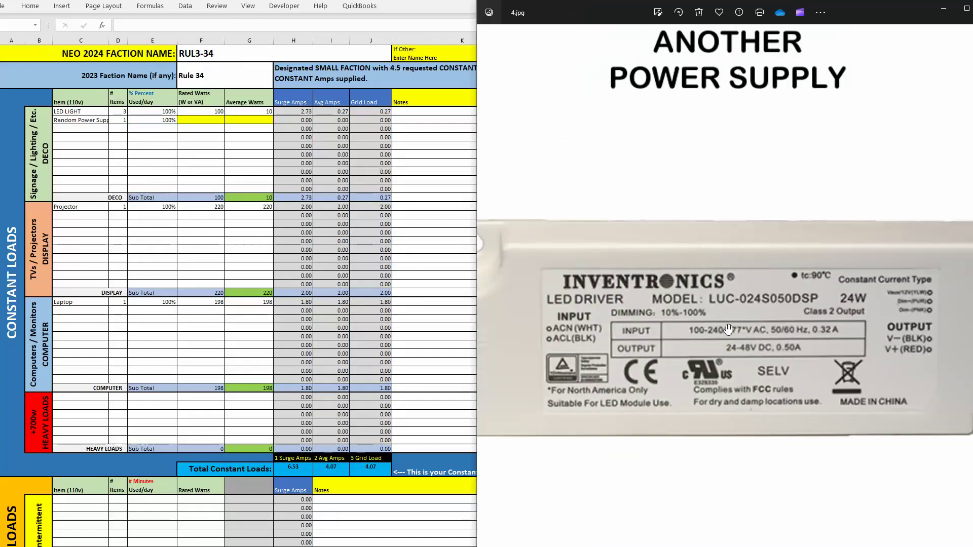
scroll(728, 329, up, 3)
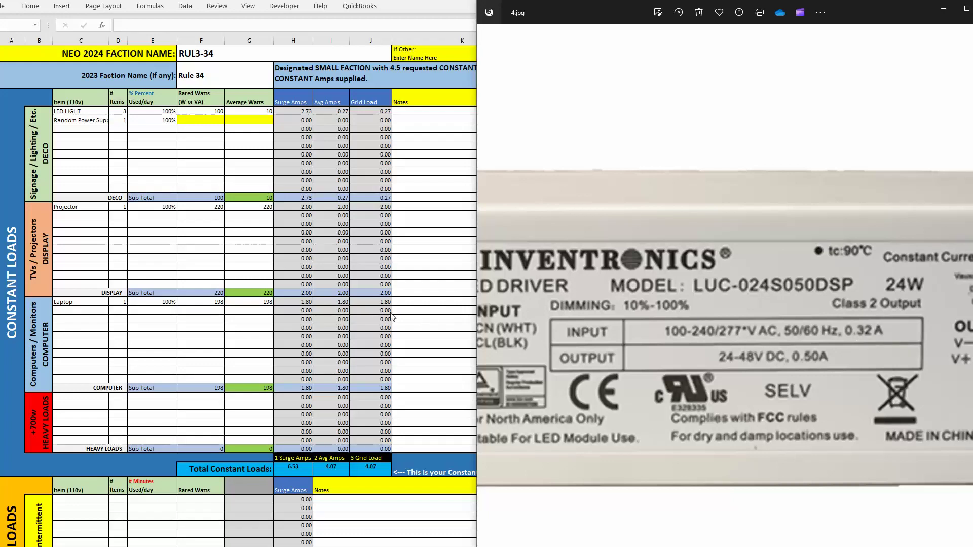
key(alt+Tab)
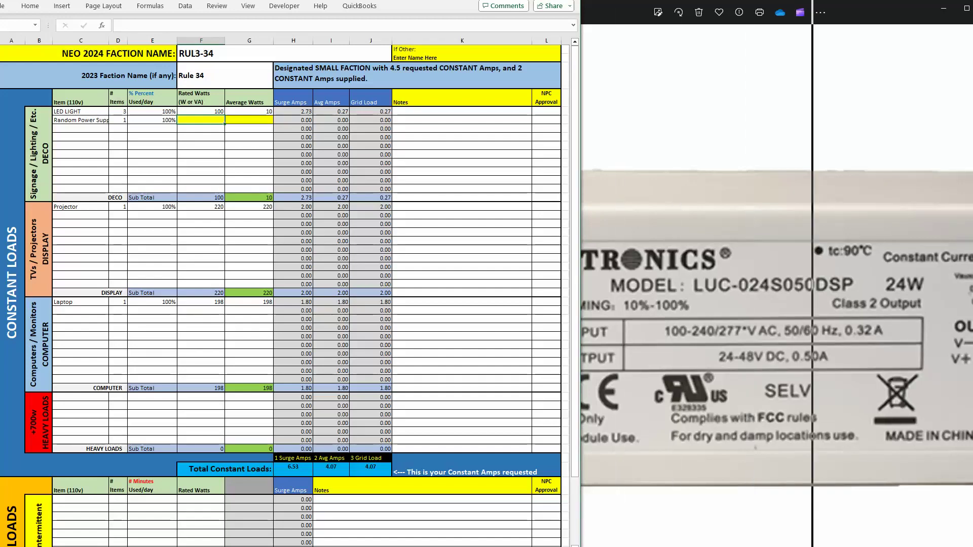
scroll(694, 480, down, 5)
click(695, 480)
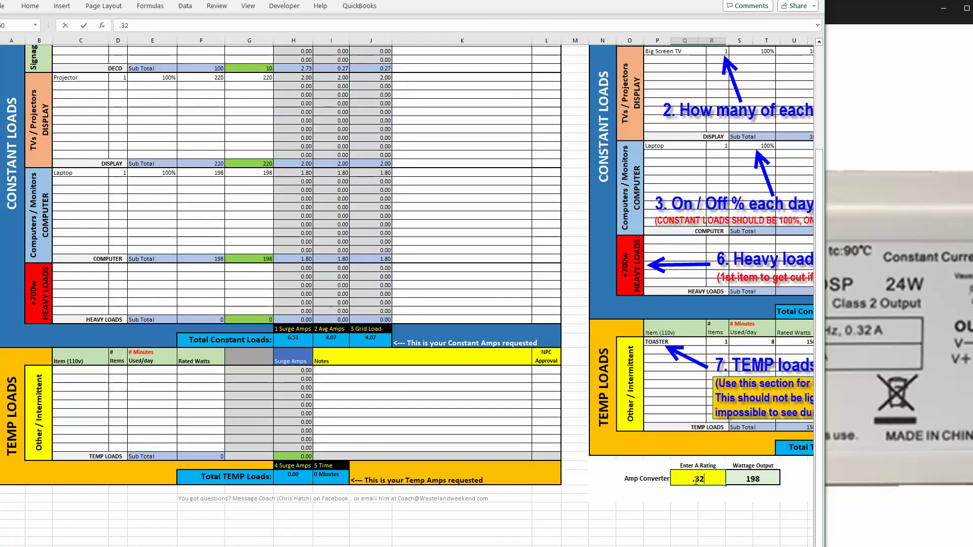
key(Return)
click(695, 480)
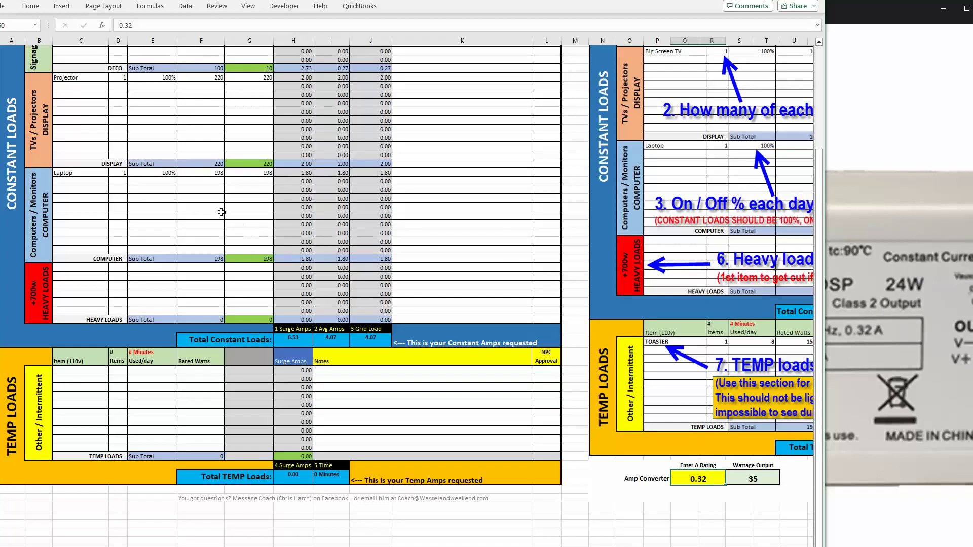
Set the Random Power Supply row's rated watts to the converter's output of 35.
click(212, 215)
scroll(209, 224, up, 5)
click(203, 119)
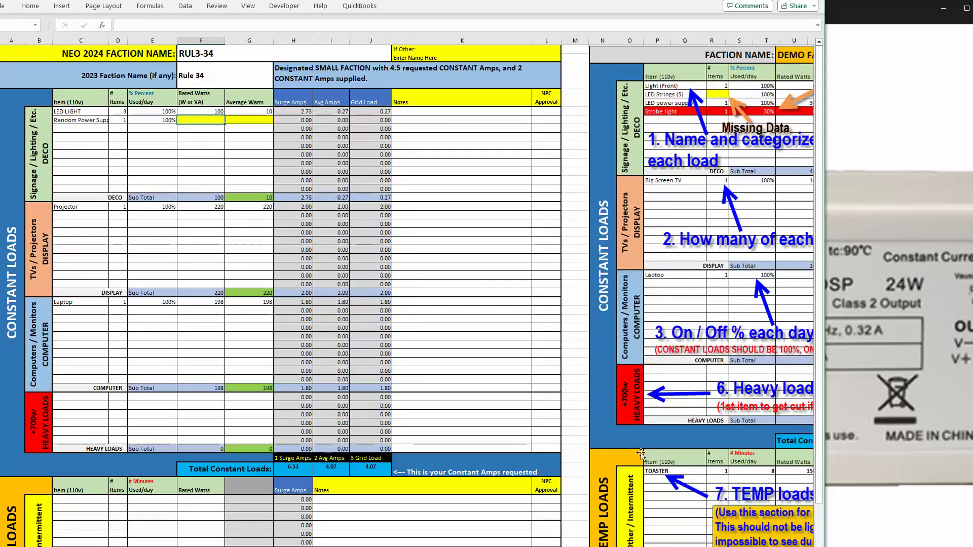
scroll(641, 453, down, 6)
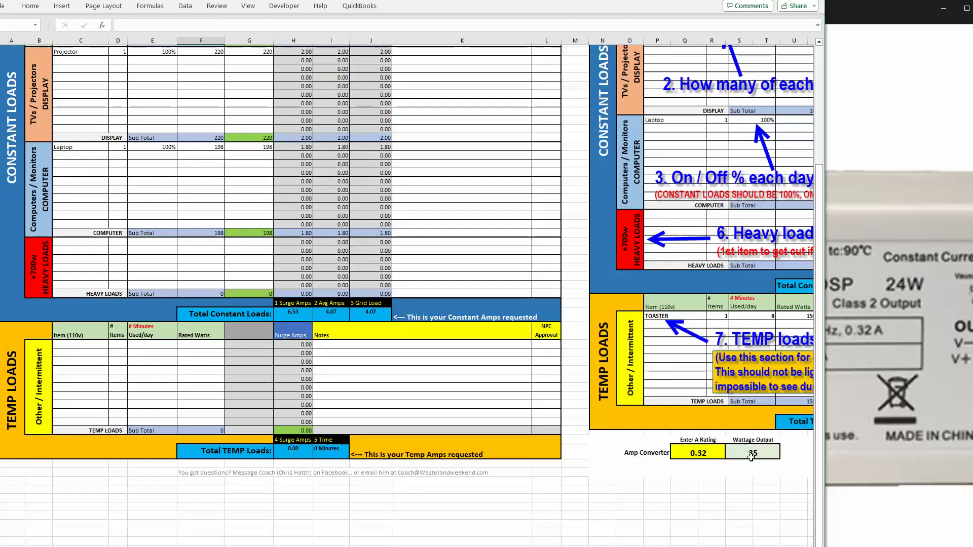
scroll(213, 145, up, 6)
text(3)
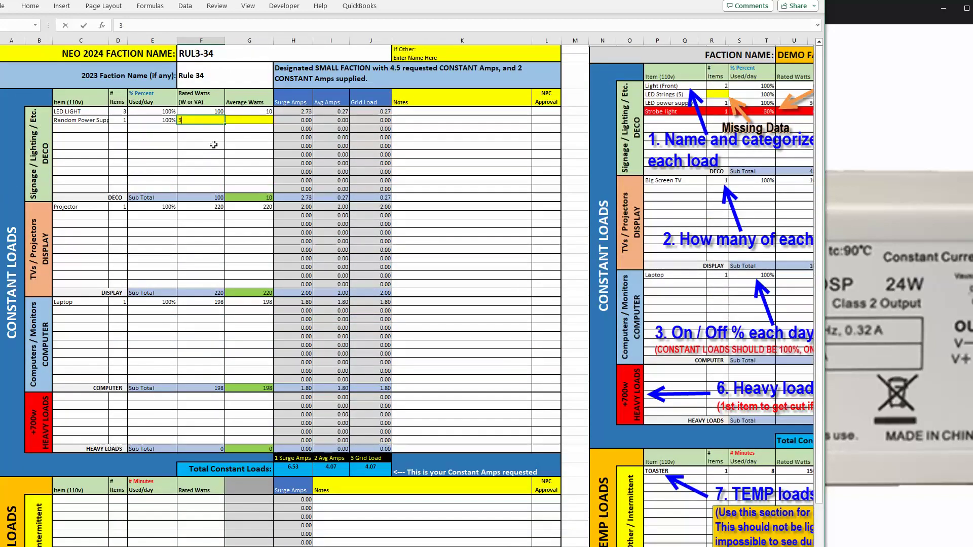
text(5)
click(201, 162)
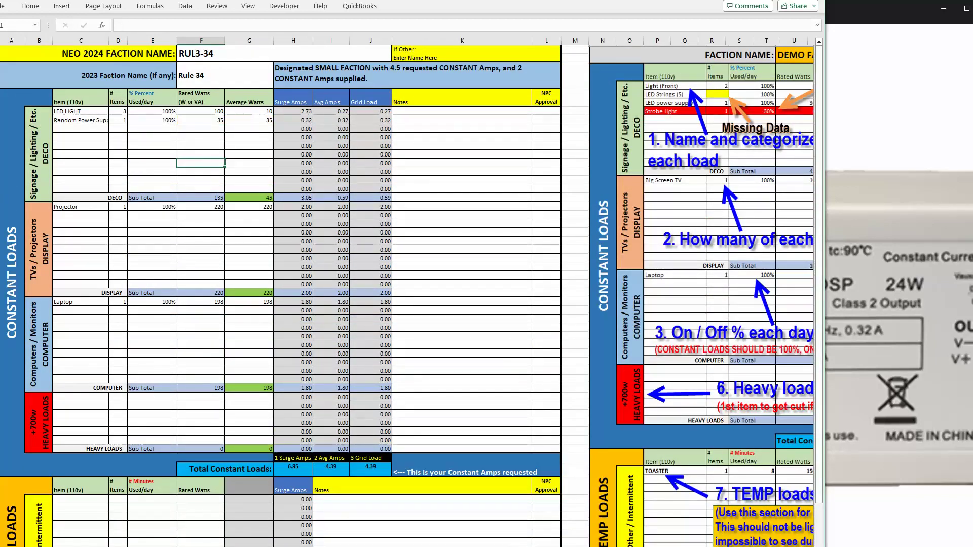
Set the Random Power Supply row's average watts to 24.
click(264, 121)
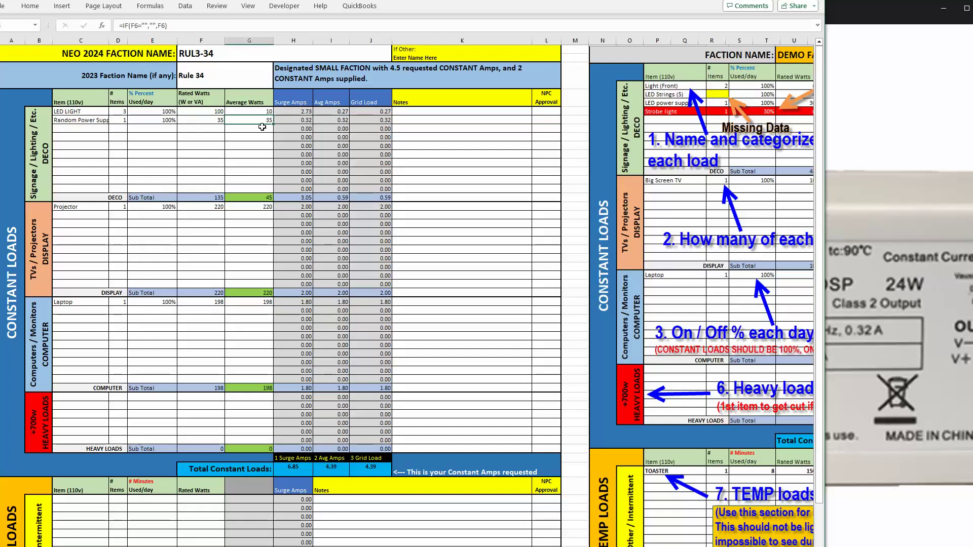
text(24)
click(246, 154)
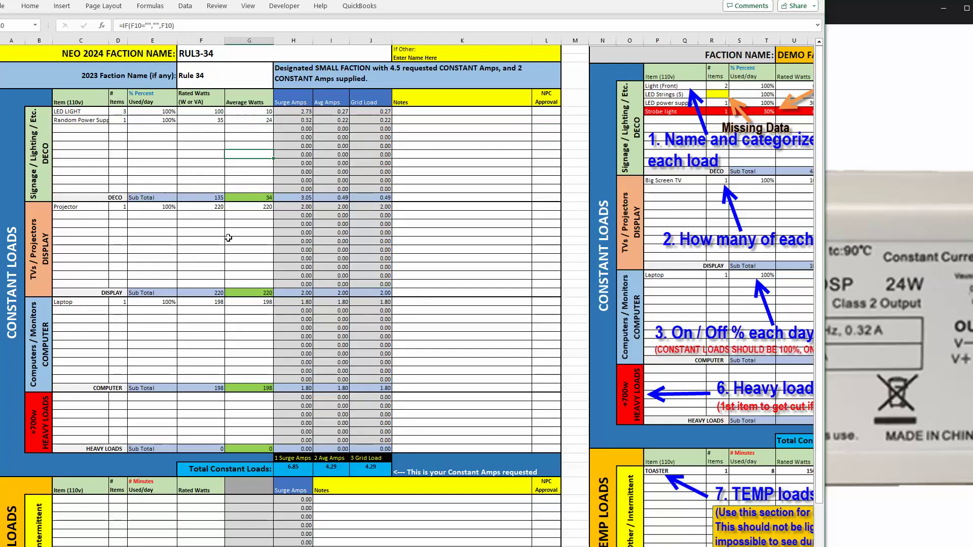
Check the total constant loads and show the media center power supply photo, 5.jpg.
scroll(229, 238, down, 5)
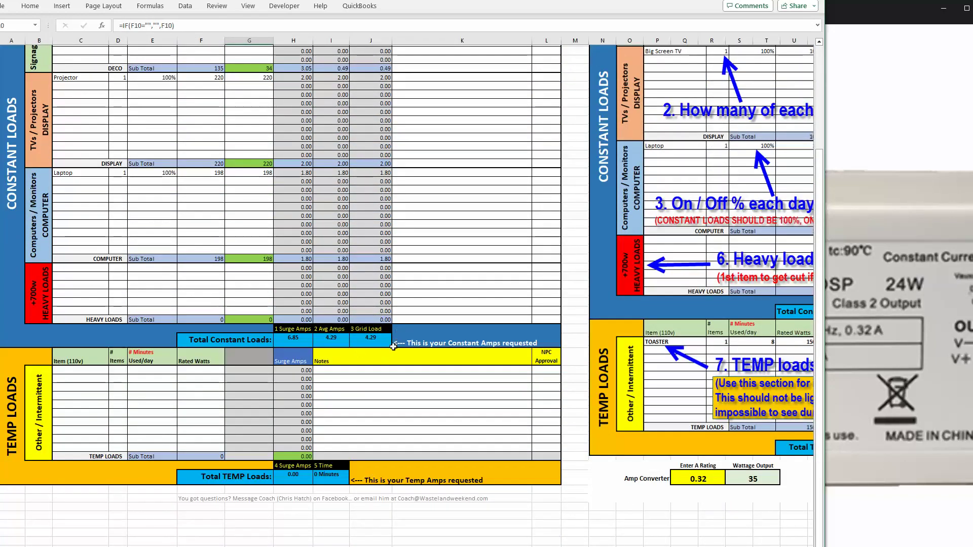
scroll(372, 349, up, 5)
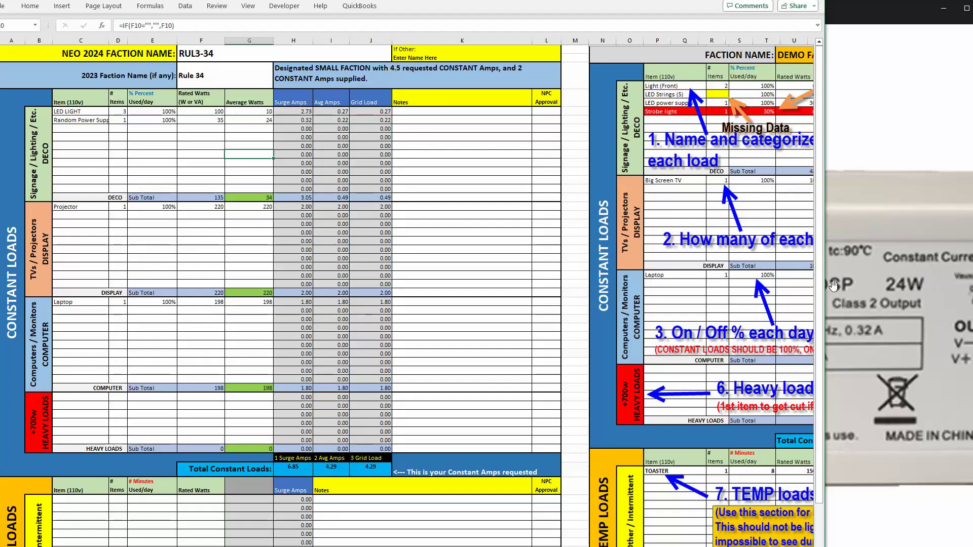
click(841, 303)
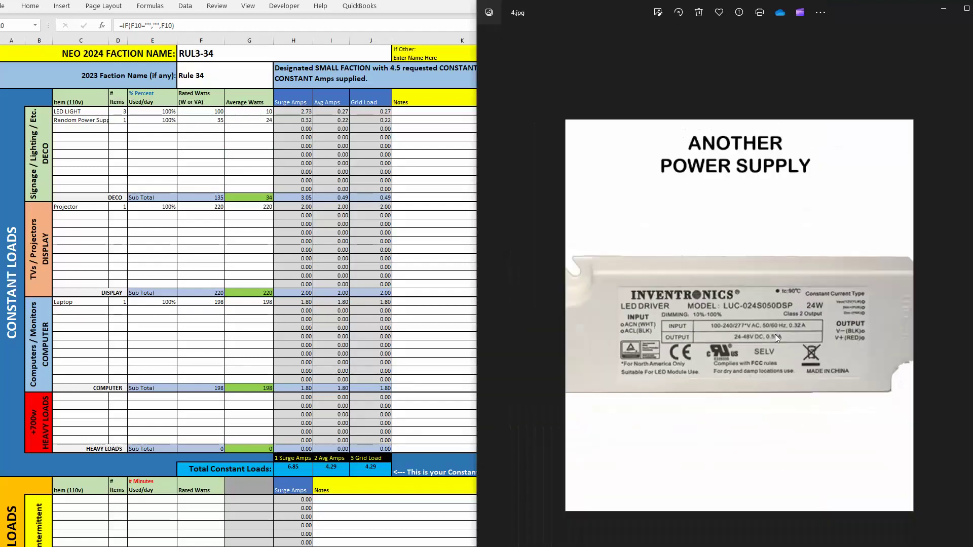
key(Right)
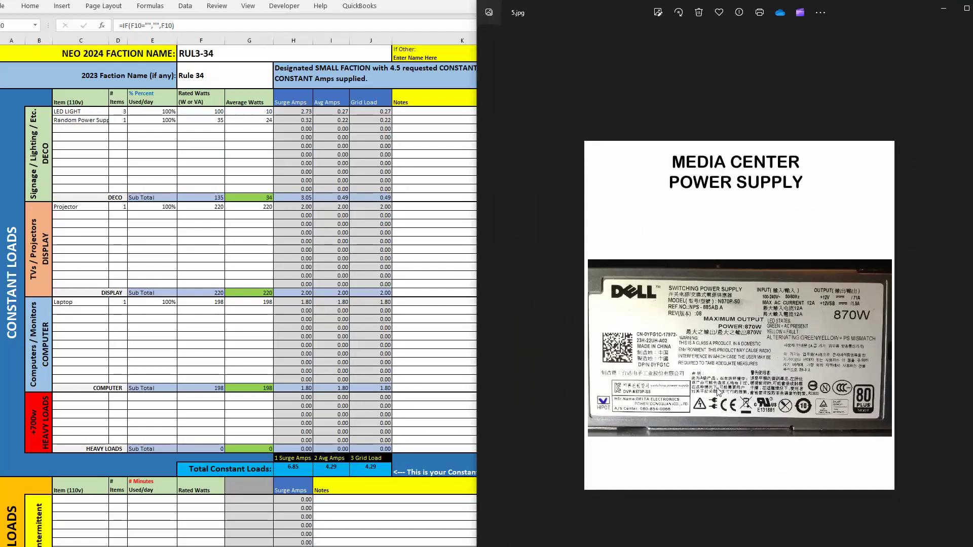
Enlarge the media center power supply label and narrow the spreadsheet window so the label's ratings show beside it.
scroll(724, 381, up, 2)
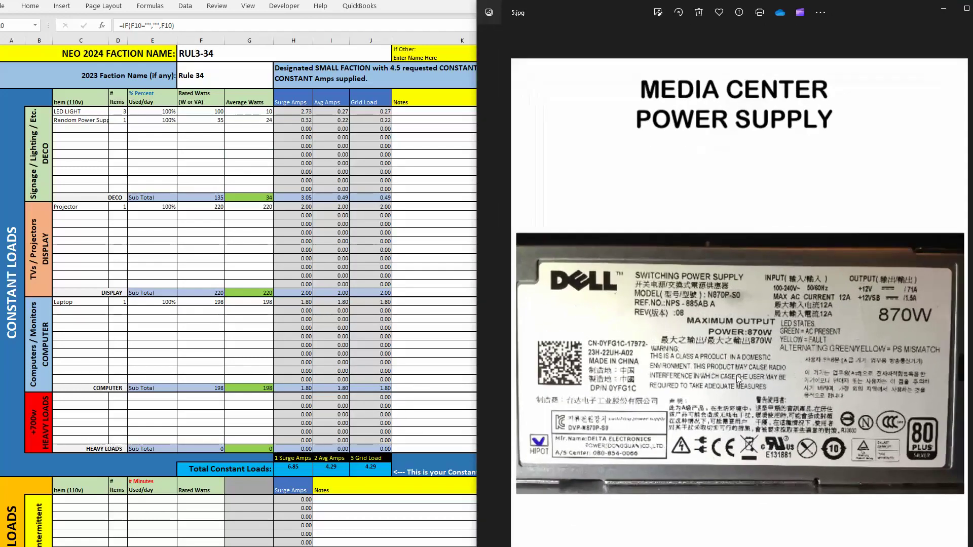
scroll(737, 373, up, 1)
scroll(677, 374, down, 1)
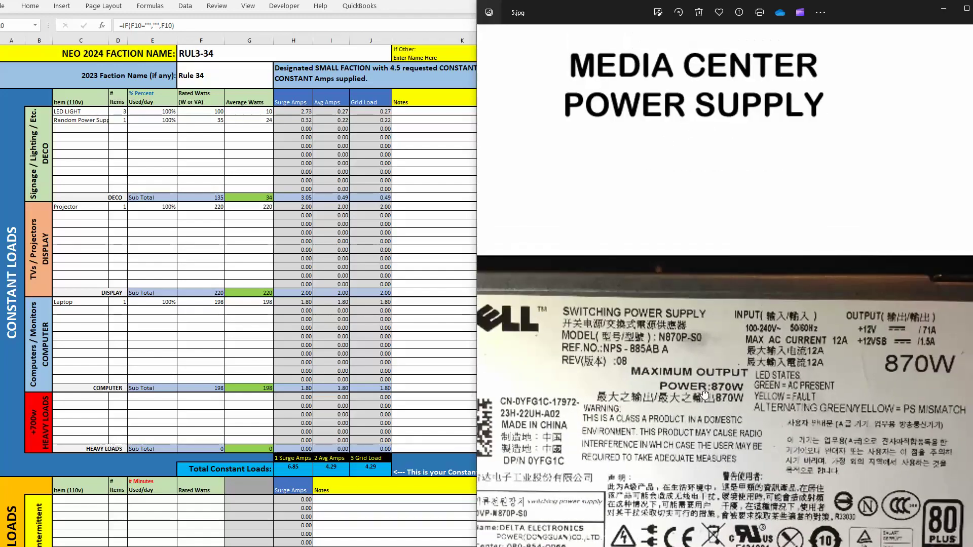
scroll(677, 373, up, 1)
key(alt+Tab)
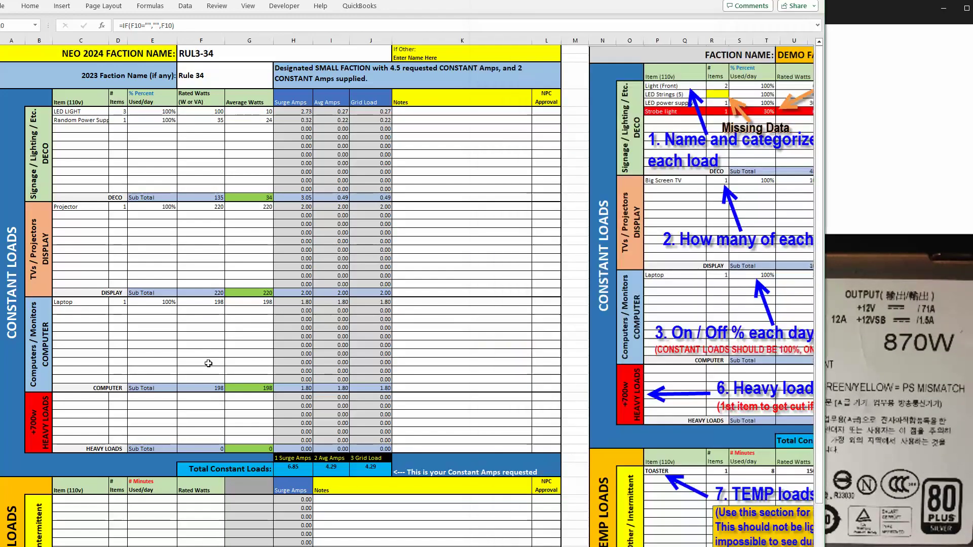
key(alt+Tab)
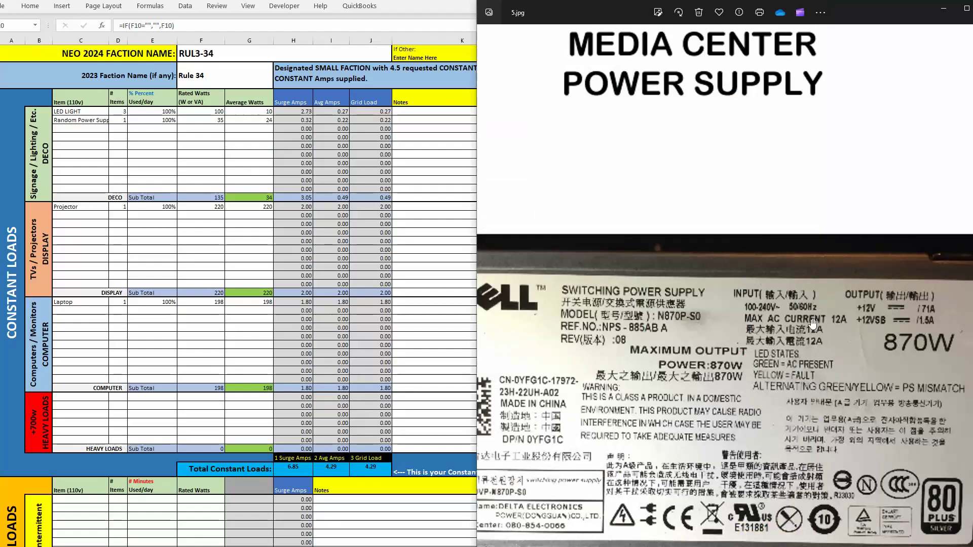
key(alt+Tab)
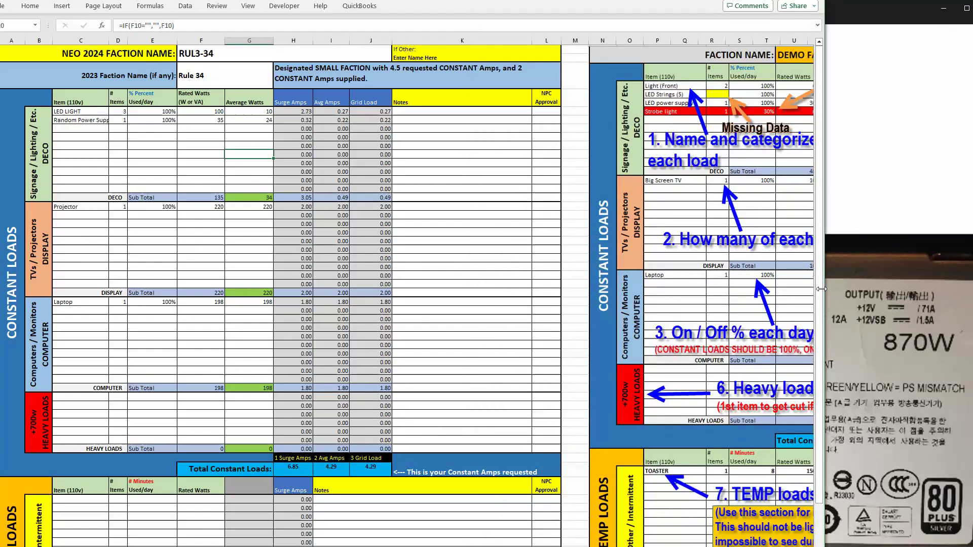
drag(822, 289, 578, 289)
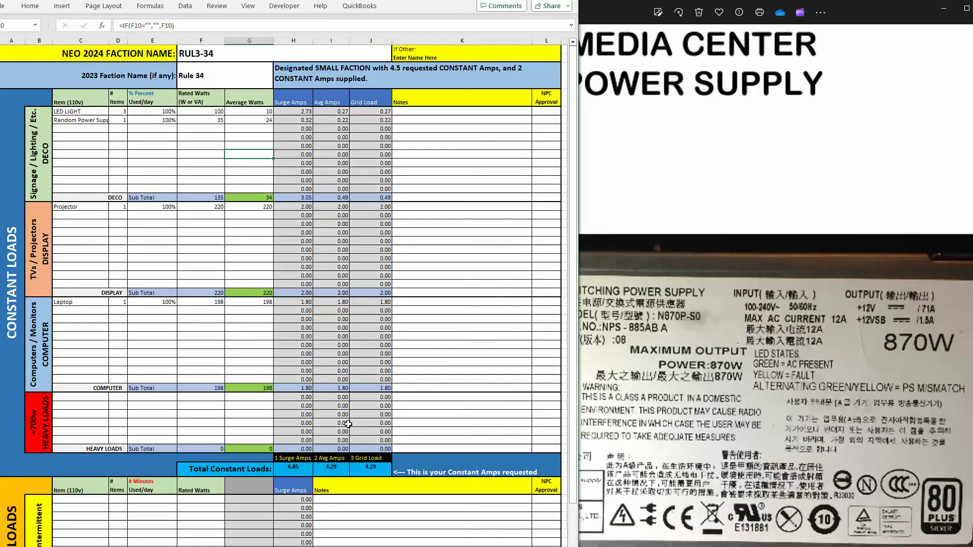
Read the maximum AC input current on the media center power supply label.
click(851, 349)
scroll(850, 346, down, 1)
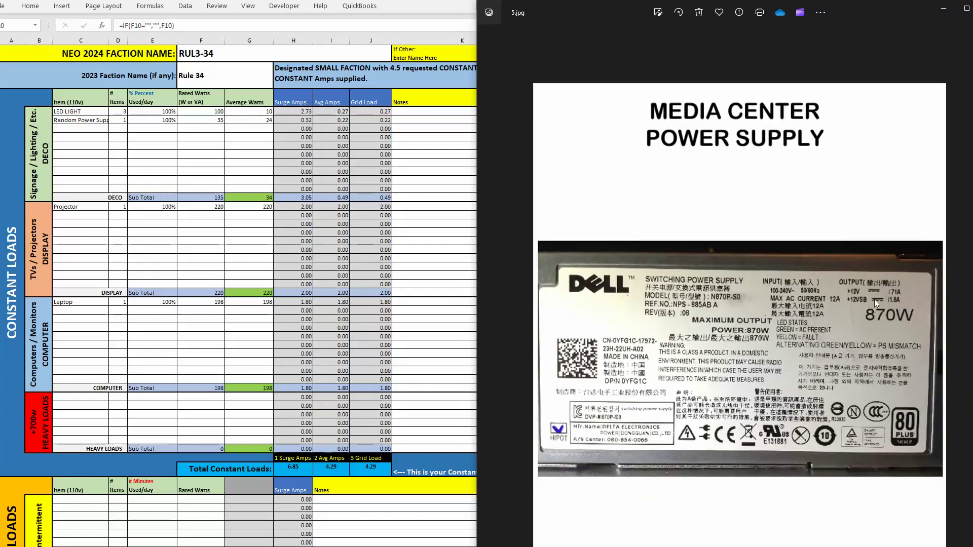
scroll(874, 298, up, 5)
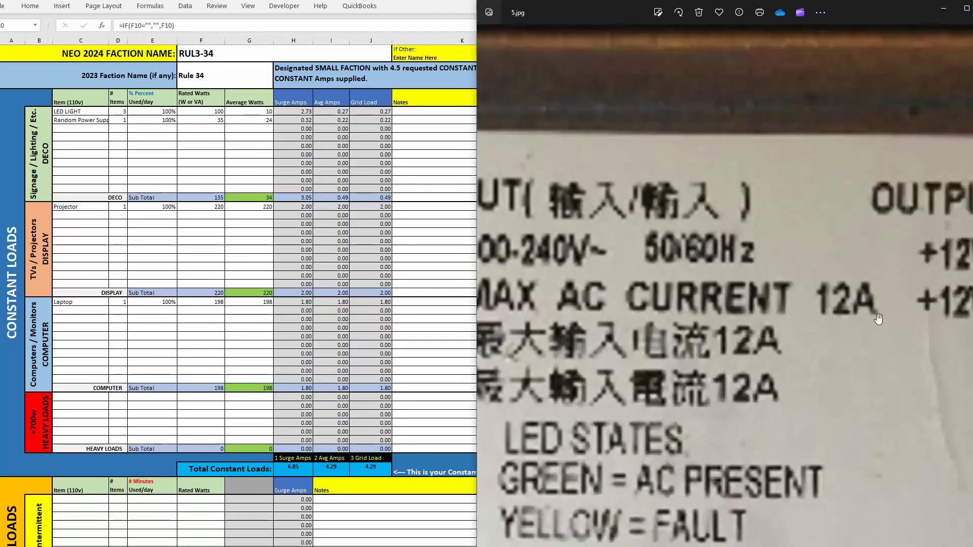
scroll(878, 318, down, 3)
scroll(840, 320, up, 3)
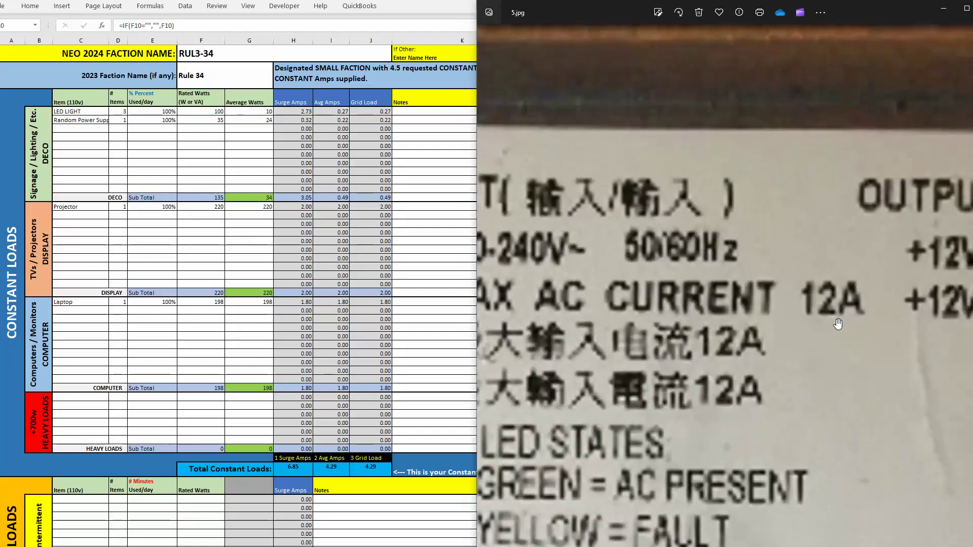
scroll(837, 323, down, 5)
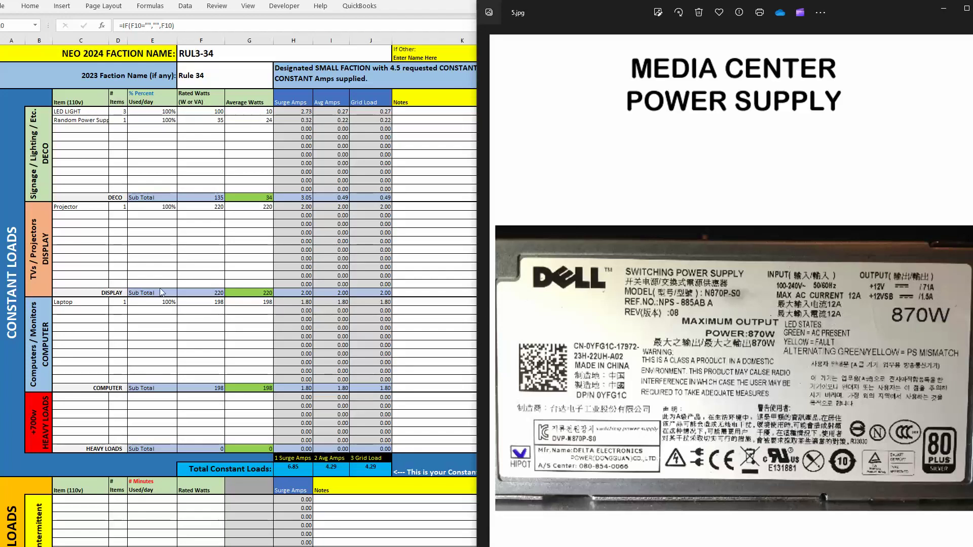
Add a Media Center row under Heavy Loads with 1 item used 100% of the day.
click(136, 248)
click(79, 396)
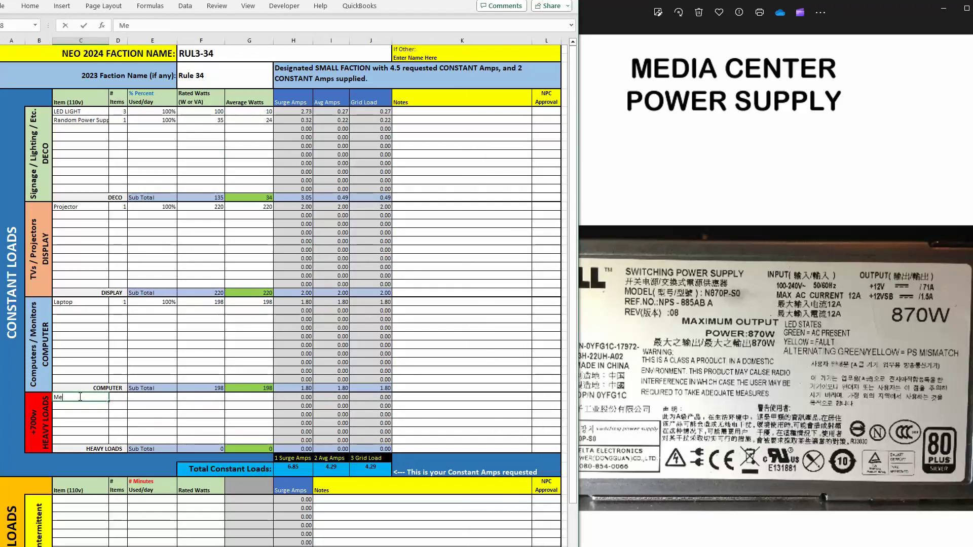
text(Media Center)
key(Tab)
text(1)
key(Tab)
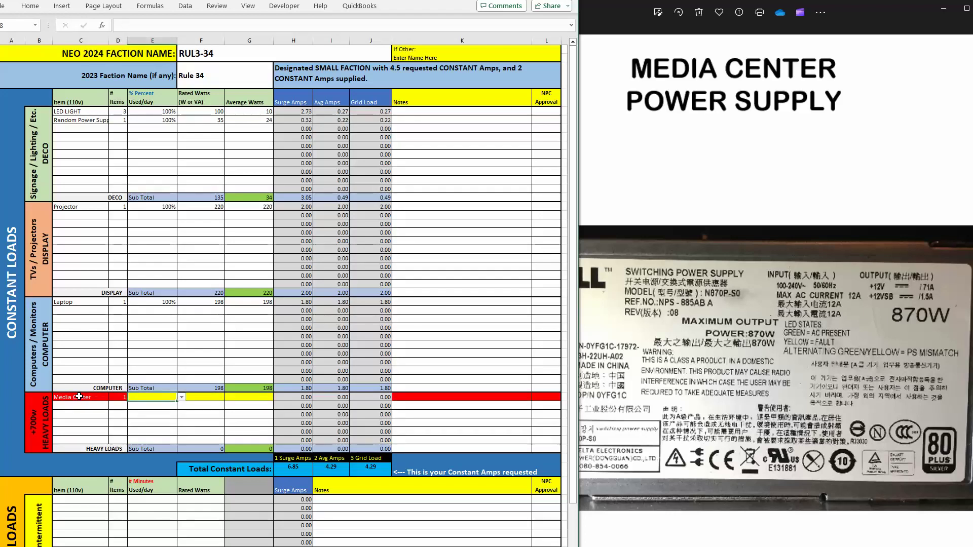
click(181, 398)
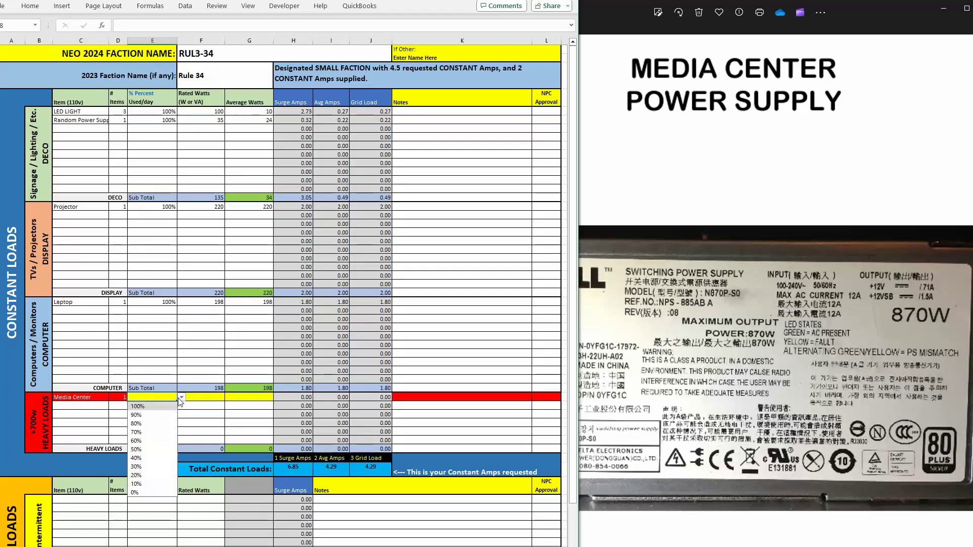
click(137, 407)
Try 870, 1100 and 1200 as the Media Center row's rated watts.
click(192, 396)
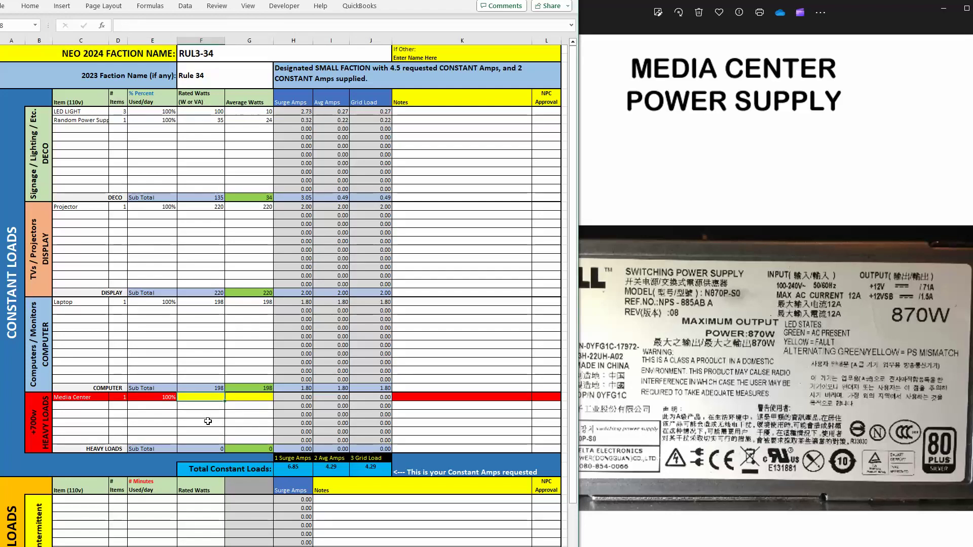
text(870)
click(206, 414)
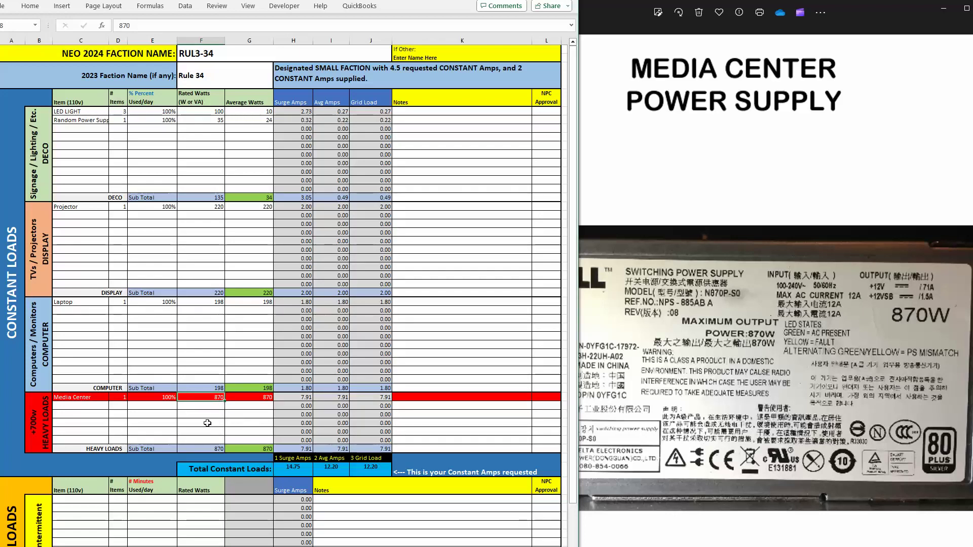
text(1)
click(207, 422)
click(214, 397)
text(1200)
click(201, 422)
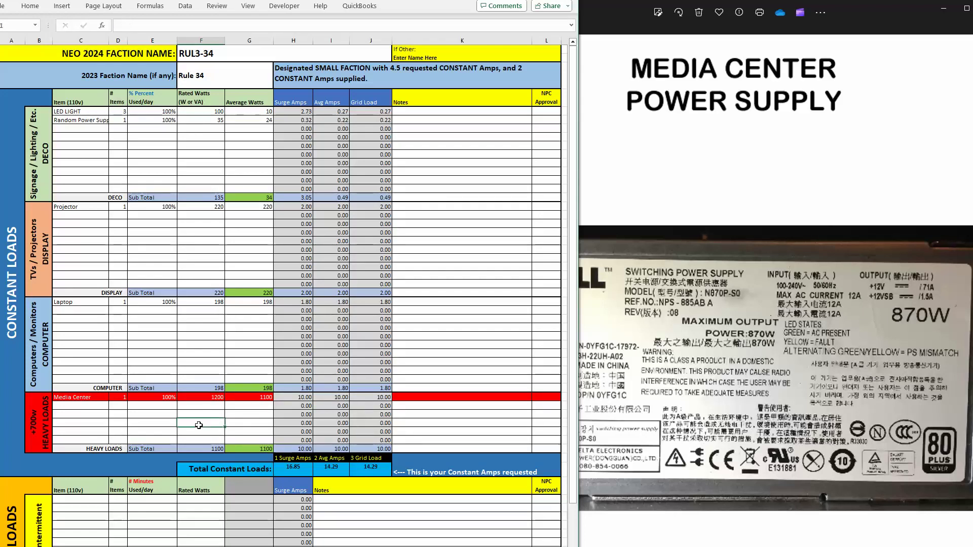
Set the Media Center row's rated watts to 1320.
click(216, 397)
text(132)
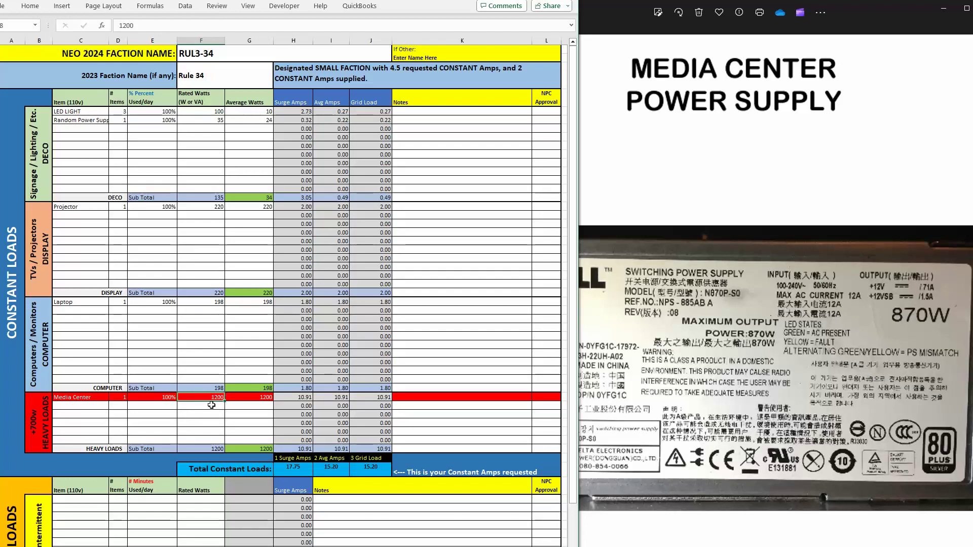
text(0)
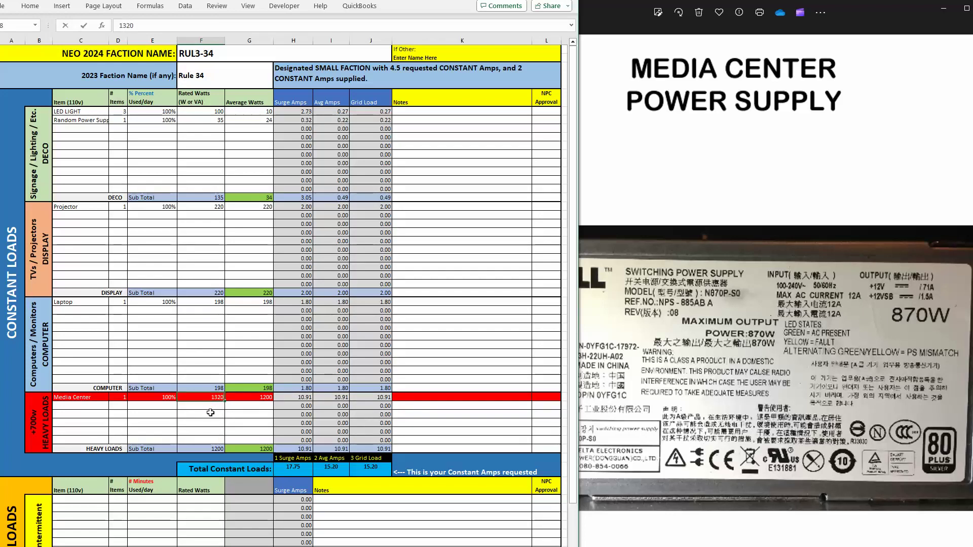
click(212, 414)
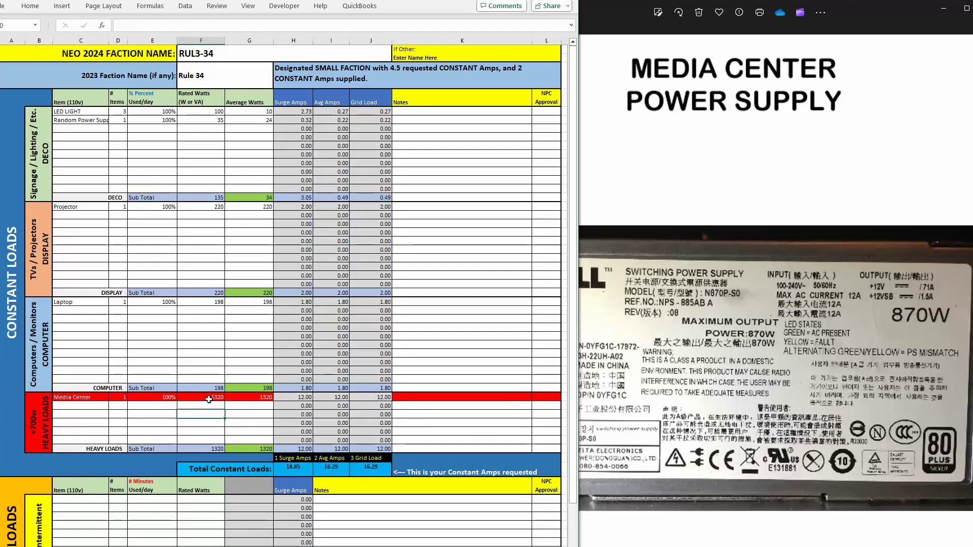
Set the Media Center row's average watts to 870.
key(Up)
key(Up)
key(Right)
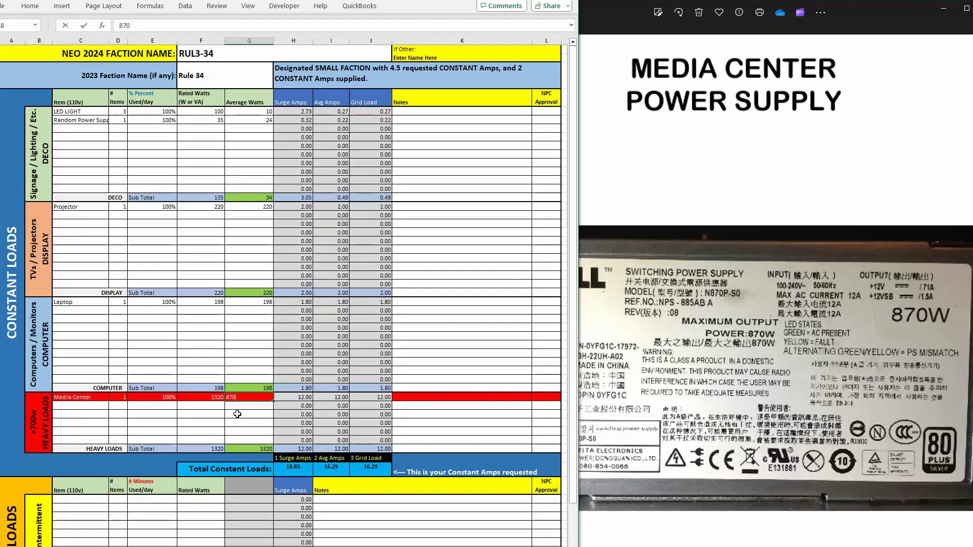
click(238, 414)
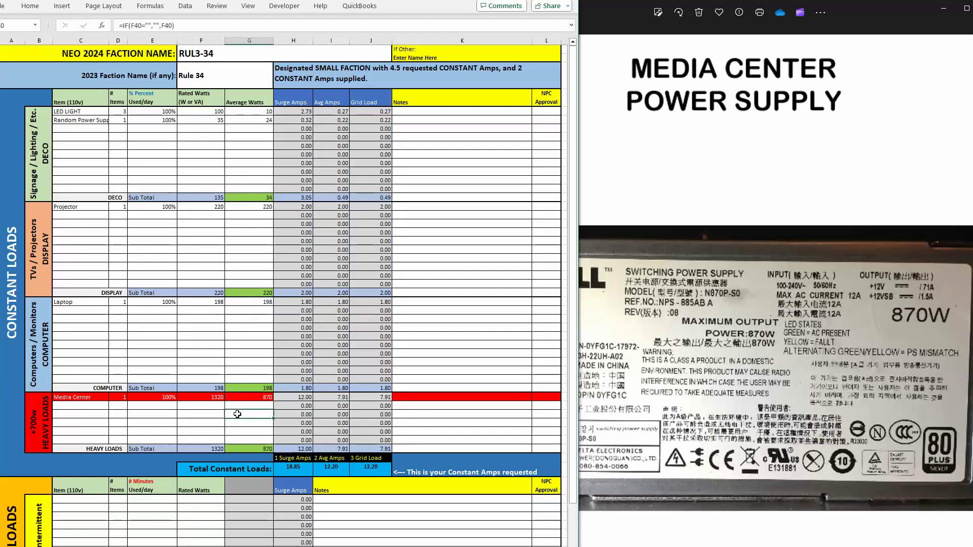
Review the total constant grid load and the heavy loads section against the media center power supply label.
click(377, 472)
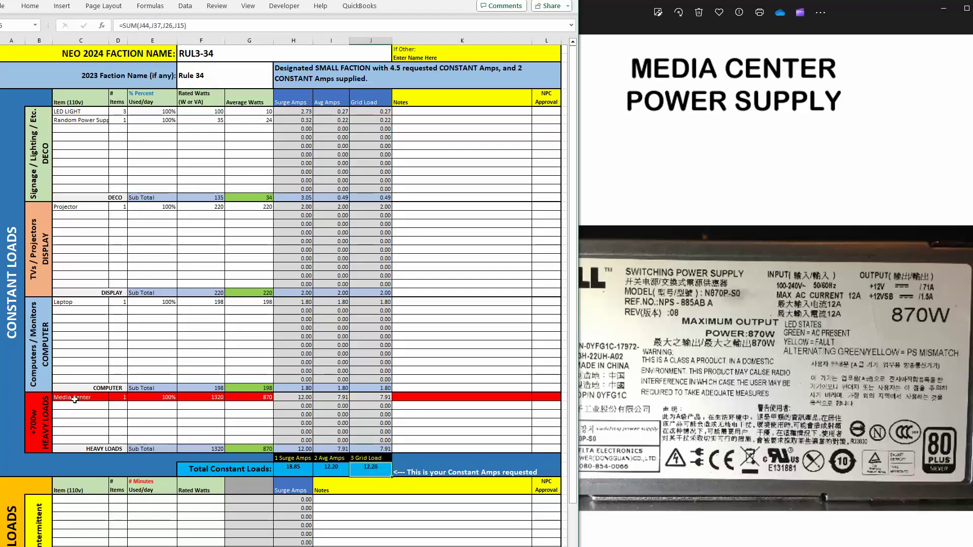
drag(74, 399, 254, 441)
click(161, 422)
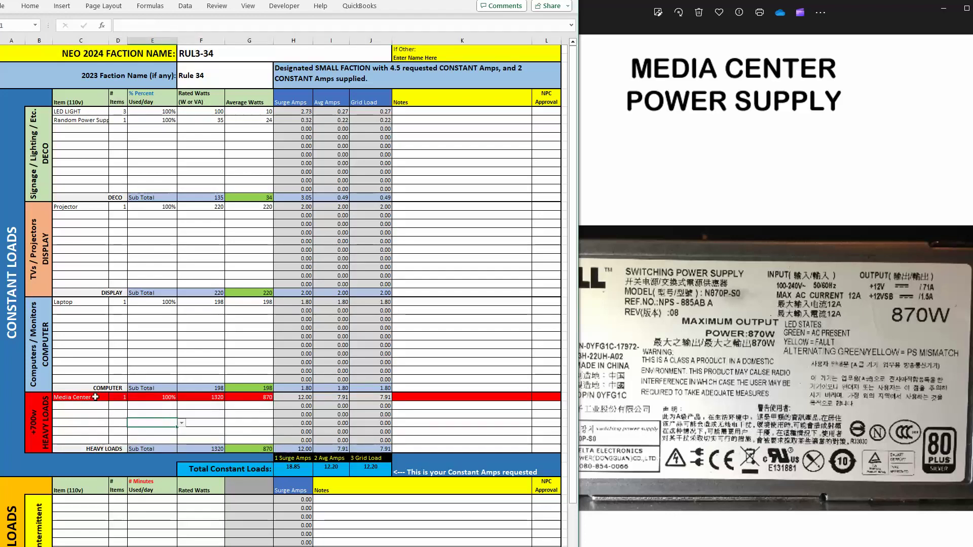
scroll(258, 398, down, 1)
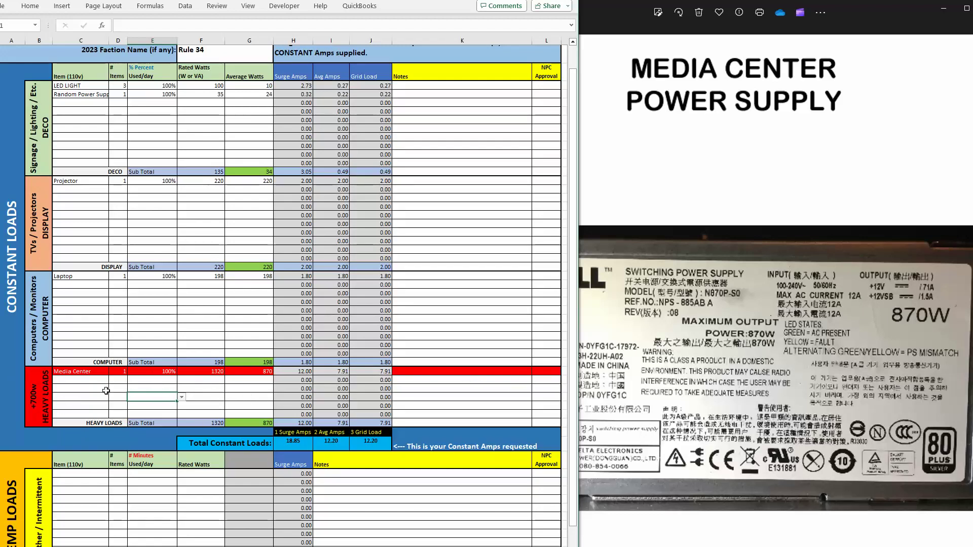
click(187, 399)
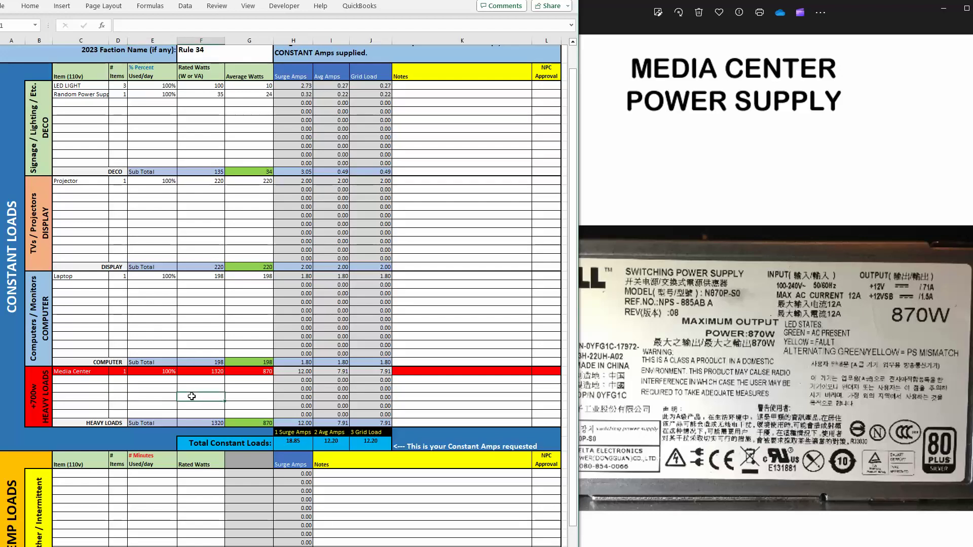
scroll(127, 416, up, 1)
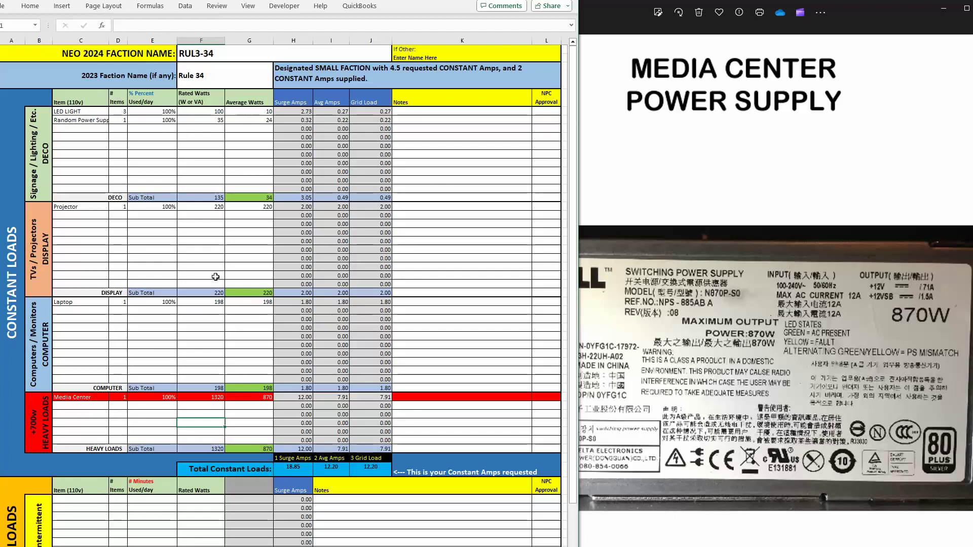
click(697, 159)
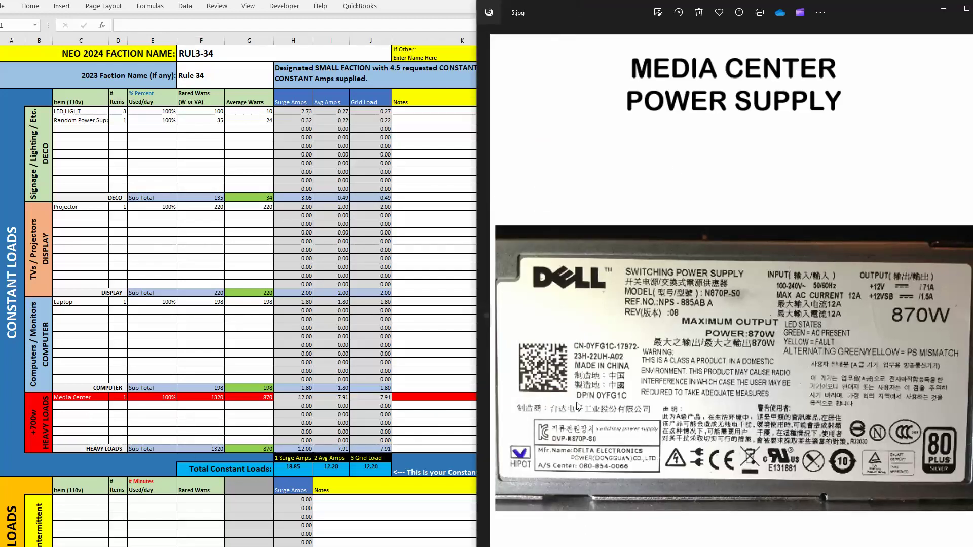
Enter NOPE in the Media Center row's notes.
click(432, 396)
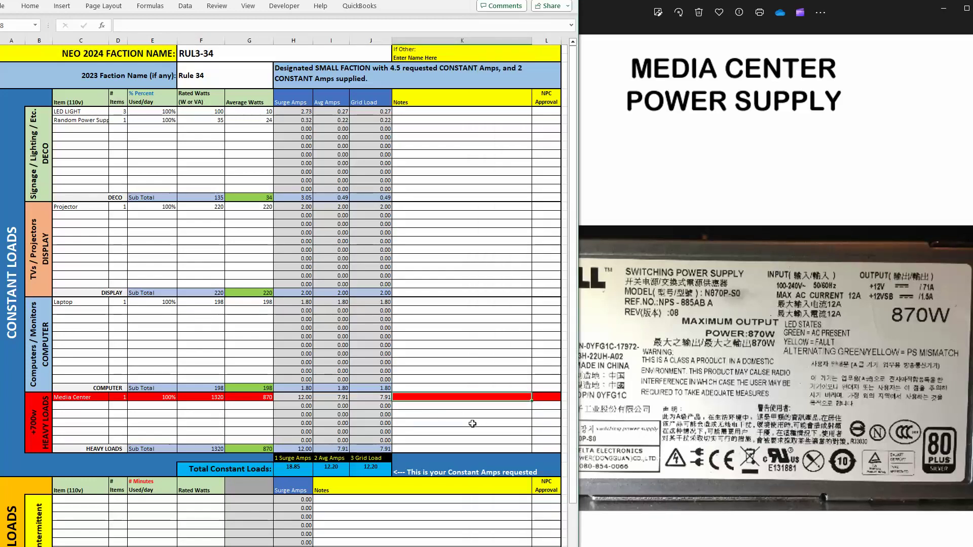
text(NOPE)
key(Return)
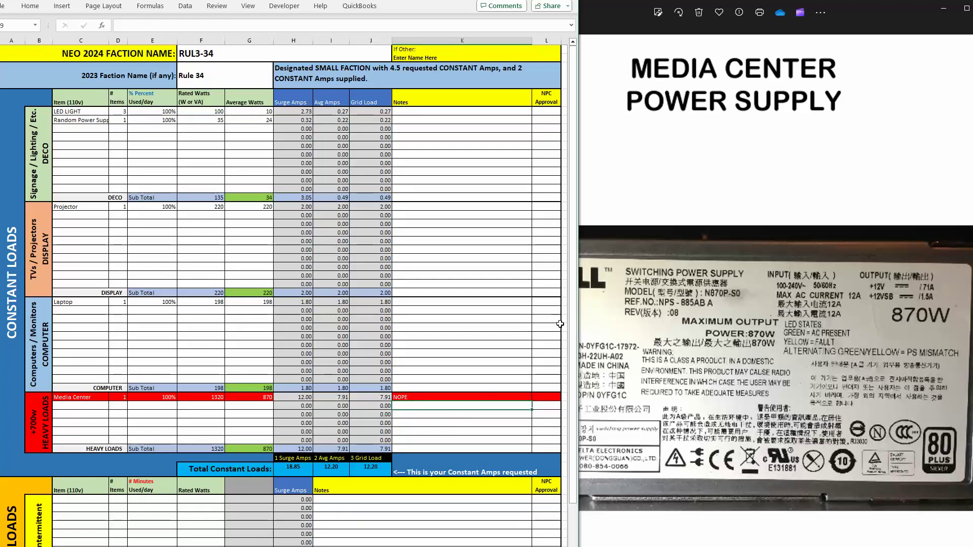
Examine the power supply label's model number and maximum output, and switch to Amazon's kuman KW47-US electricity usage monitor page in the browser.
click(630, 178)
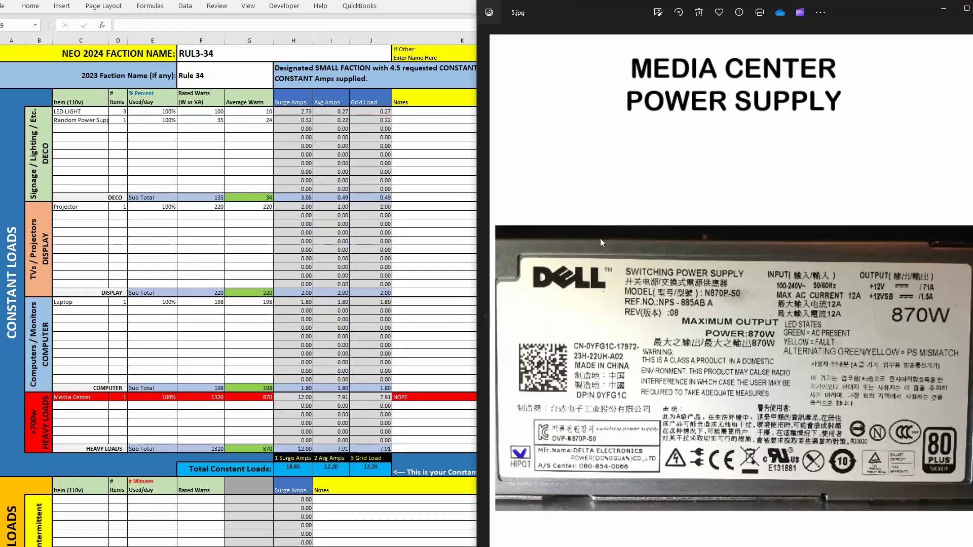
scroll(593, 241, down, 3)
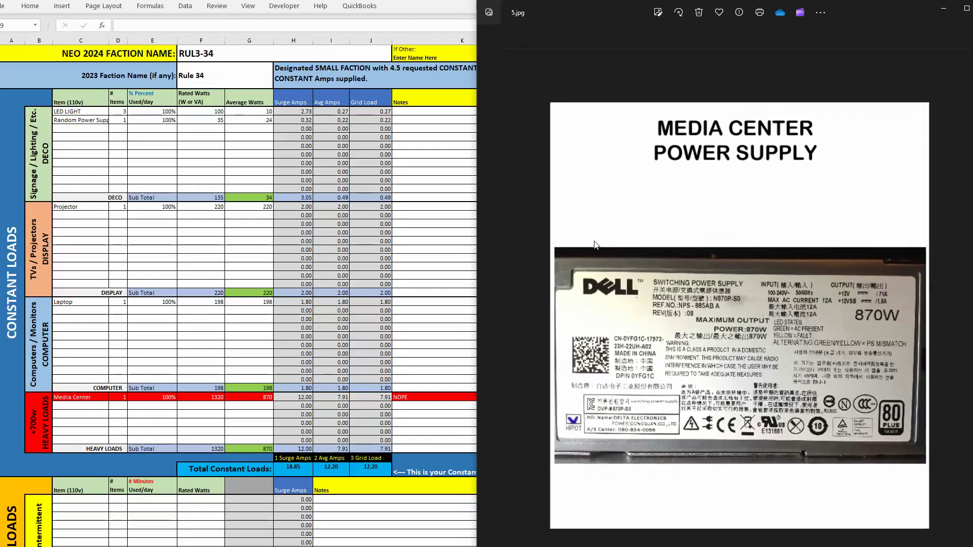
scroll(595, 245, up, 2)
scroll(595, 245, down, 1)
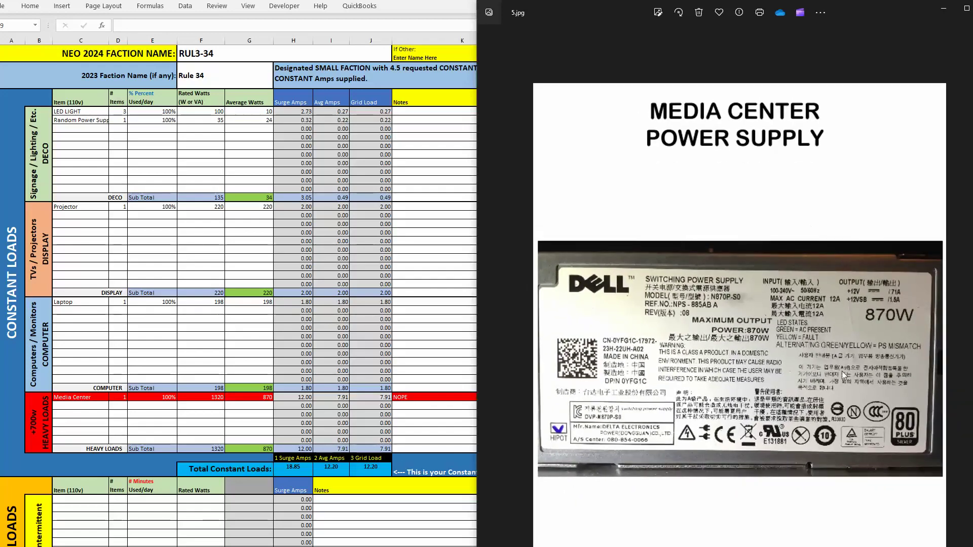
scroll(755, 345, up, 1)
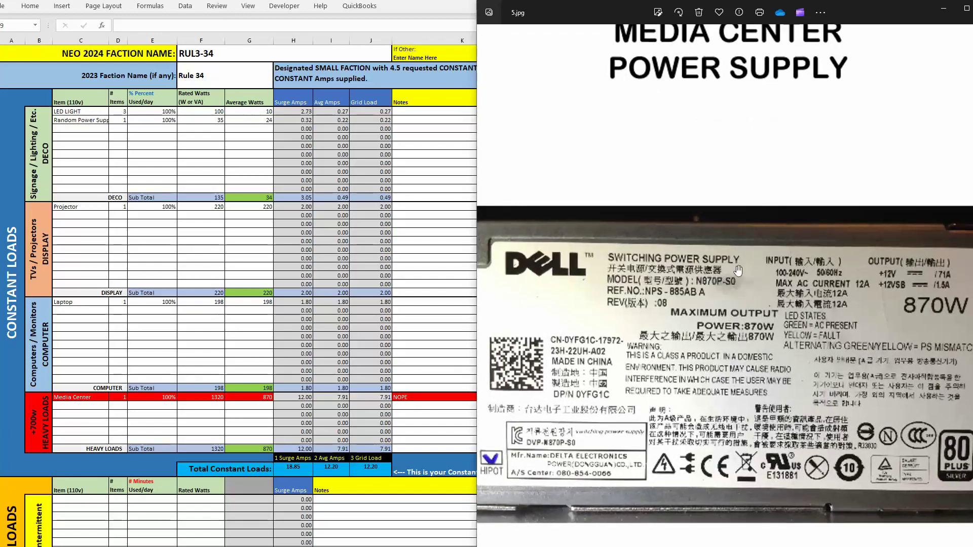
scroll(649, 281, up, 3)
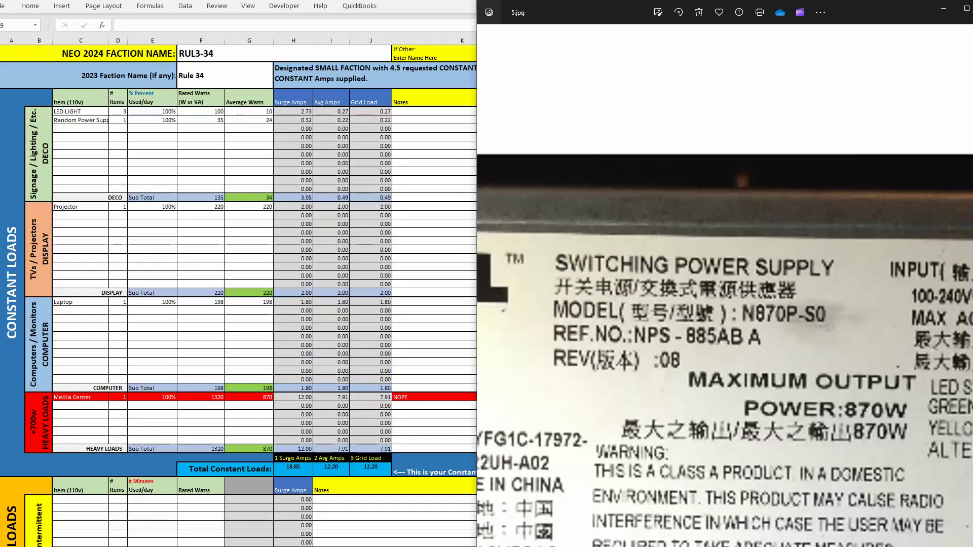
key(alt+Tab)
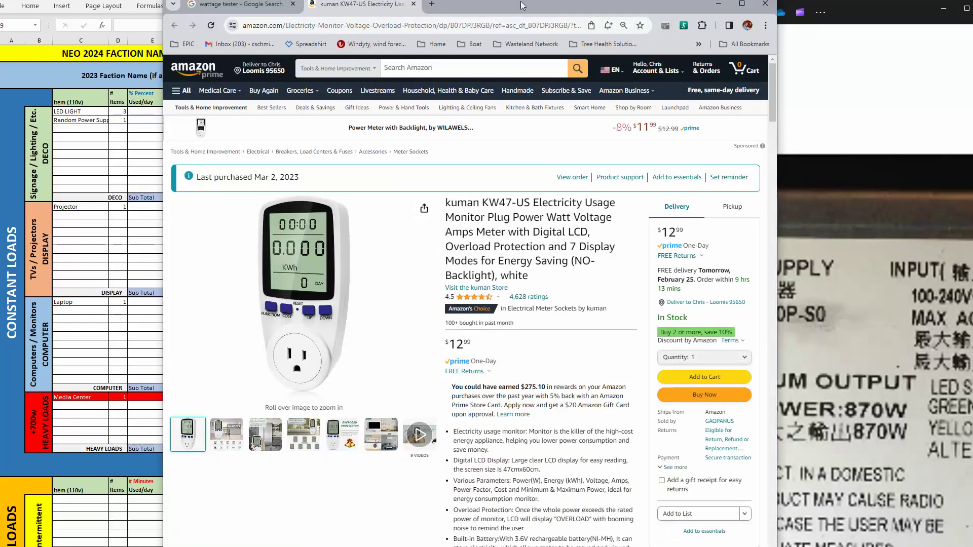
Return to the power request sheet, set the Media Center row's average watts to 30, and check the total constant grid load.
key(alt+Tab)
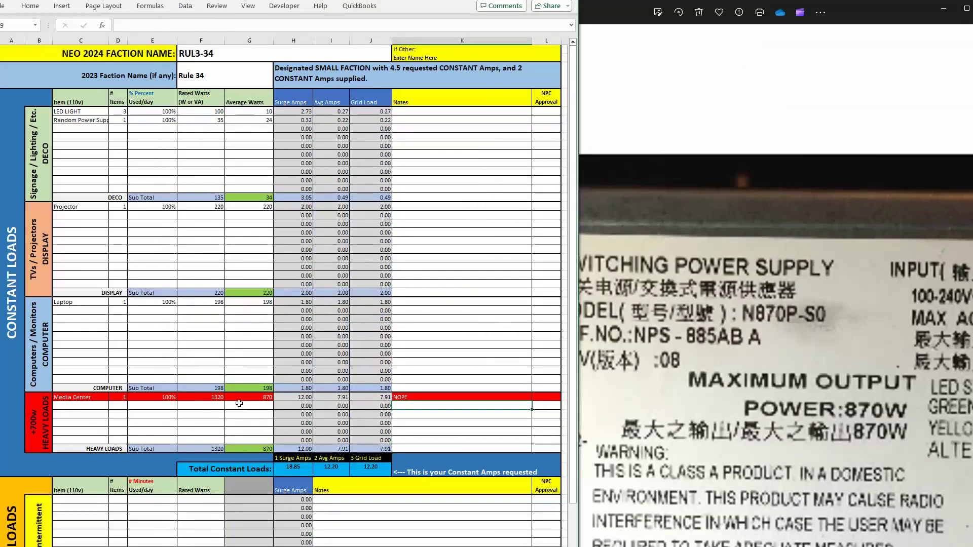
click(240, 400)
text(3)
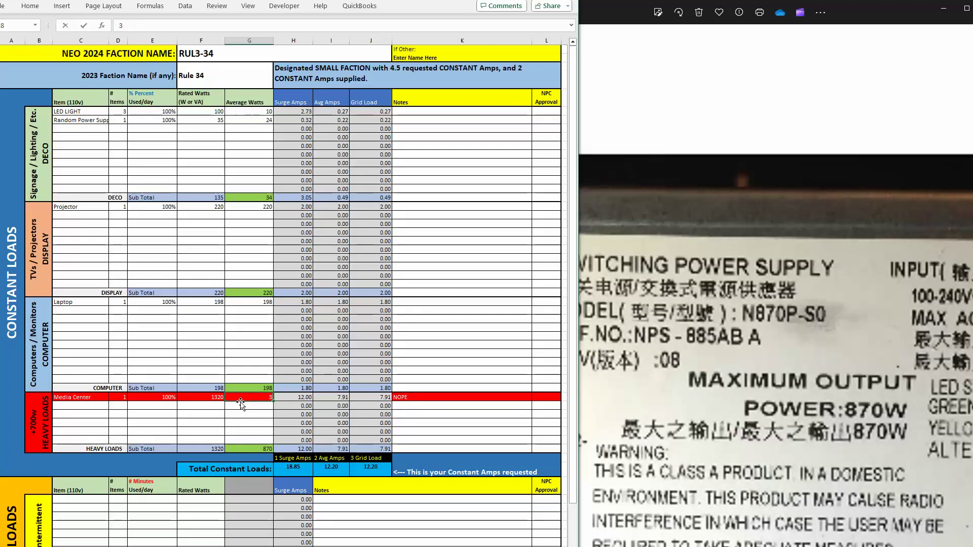
text(0)
key(Return)
click(364, 469)
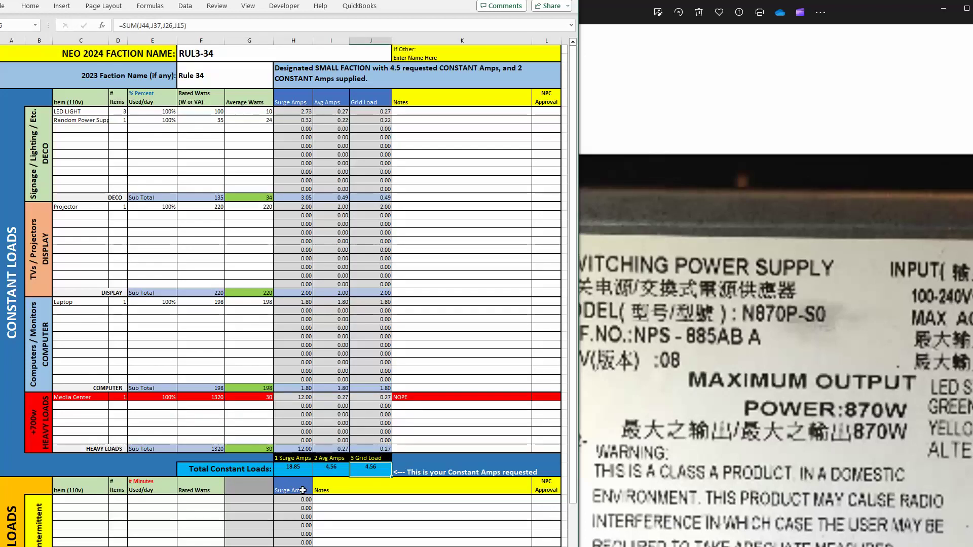
click(249, 488)
Examine the full media center power supply label against the heavy loads section of the sheet.
click(795, 324)
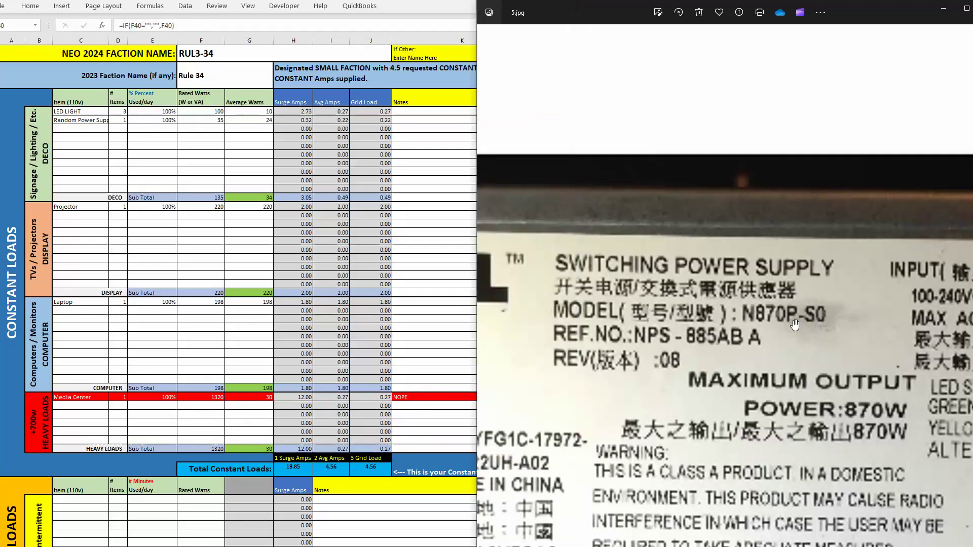
scroll(794, 324, down, 5)
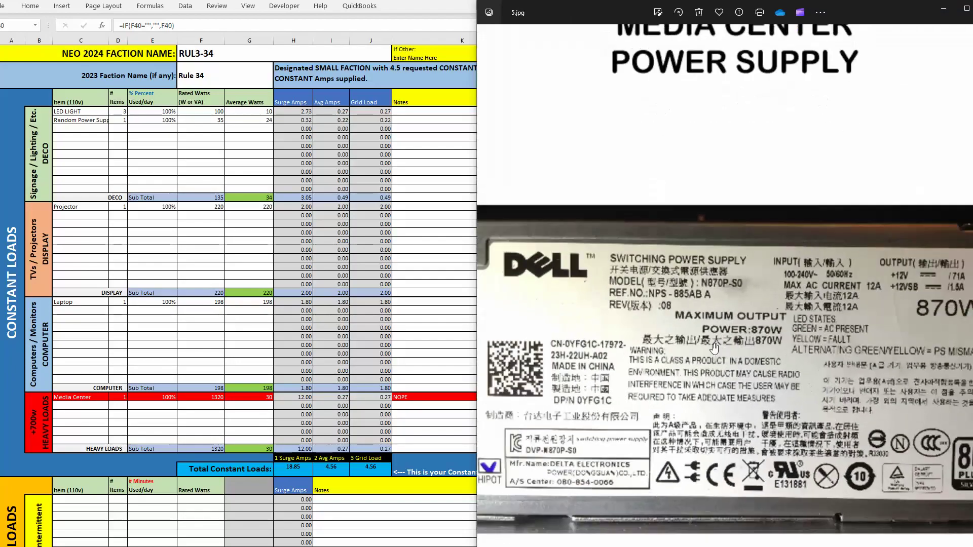
scroll(713, 348, up, 2)
scroll(646, 285, down, 5)
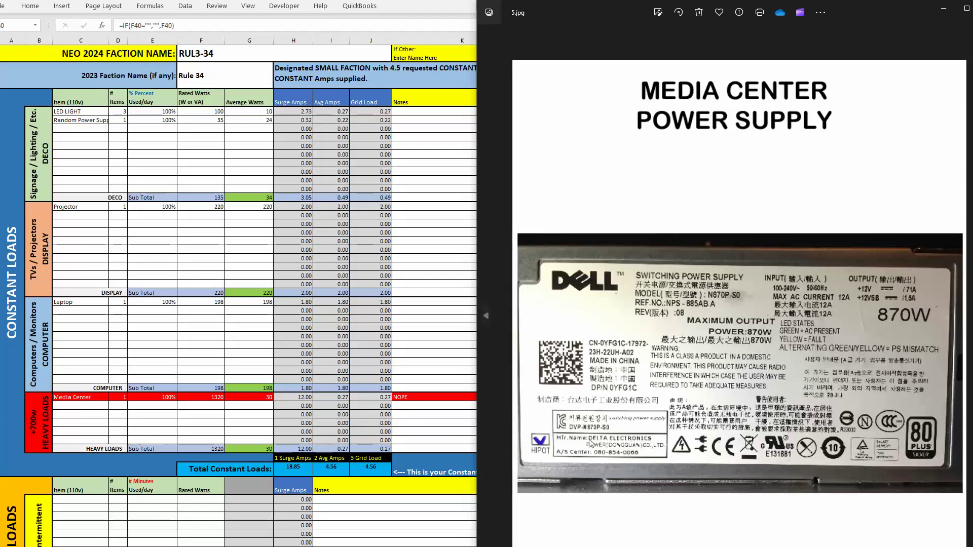
click(239, 433)
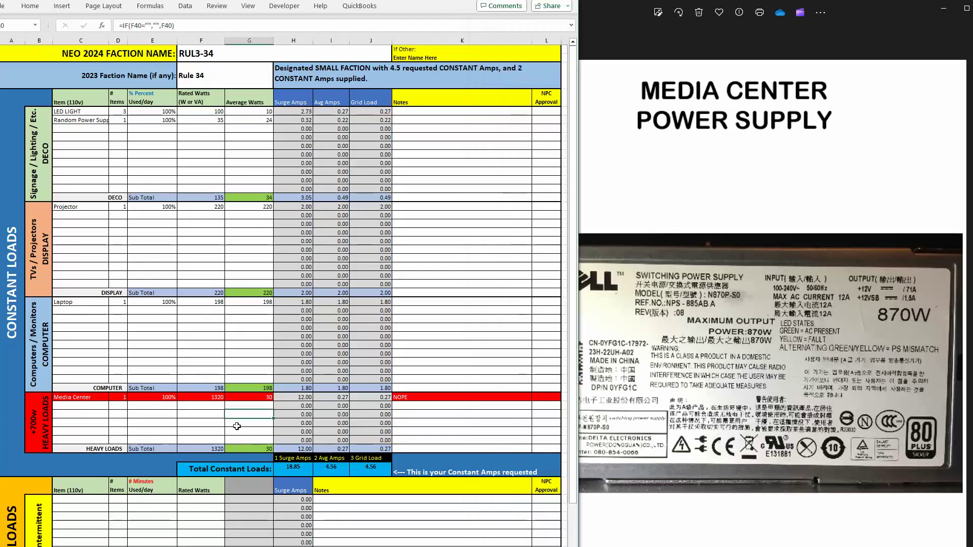
click(689, 375)
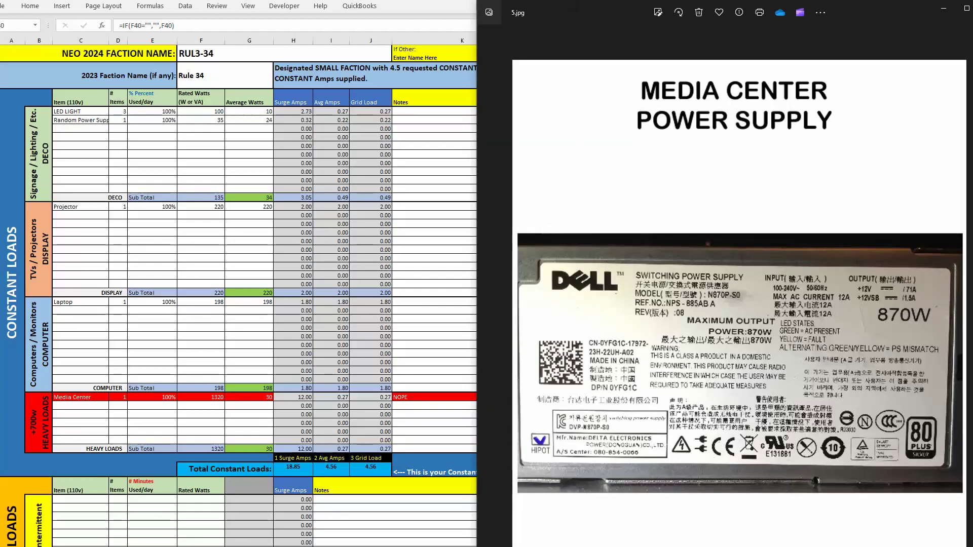
Bring up the electricity usage monitor page again, minimize the browser, and close the power supply label image.
key(alt+Tab)
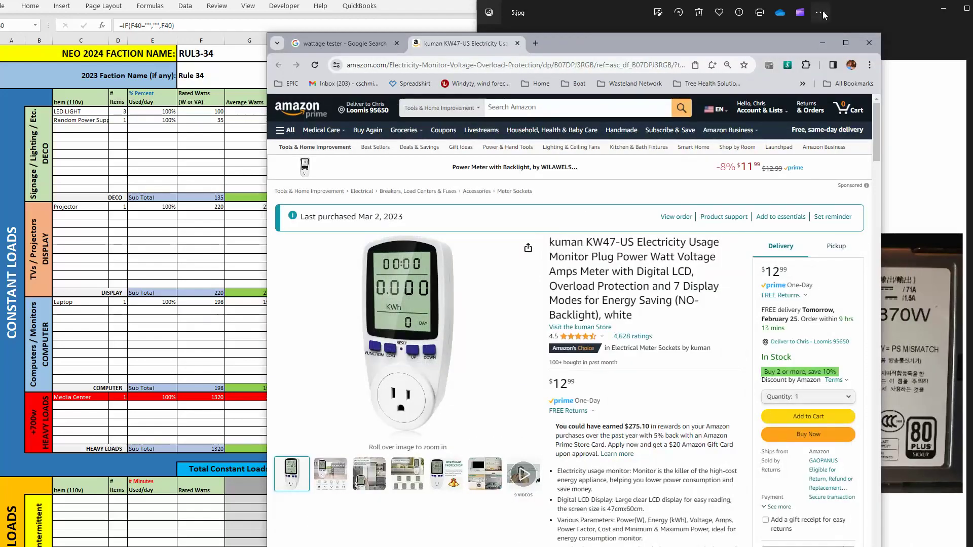
click(822, 42)
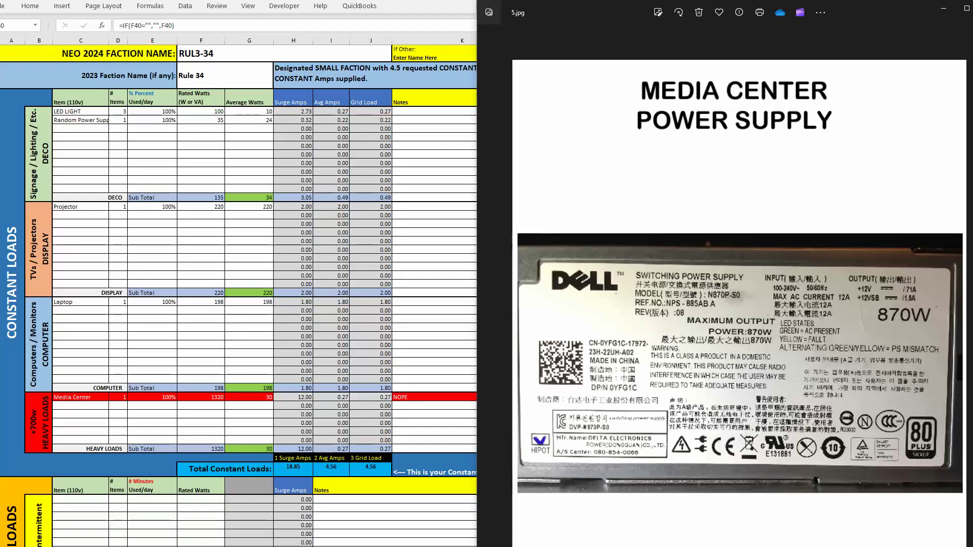
key(alt+F4)
click(428, 312)
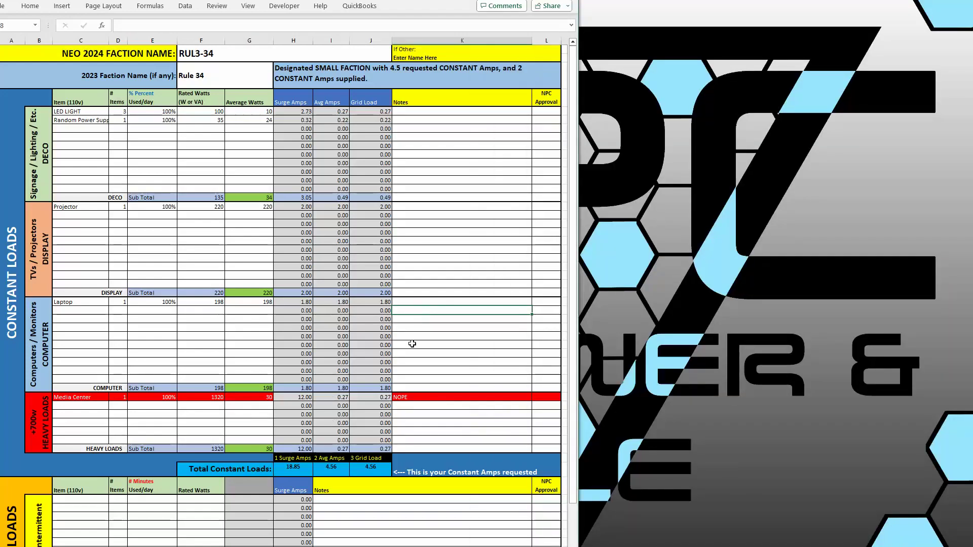
text(TESTED EN)
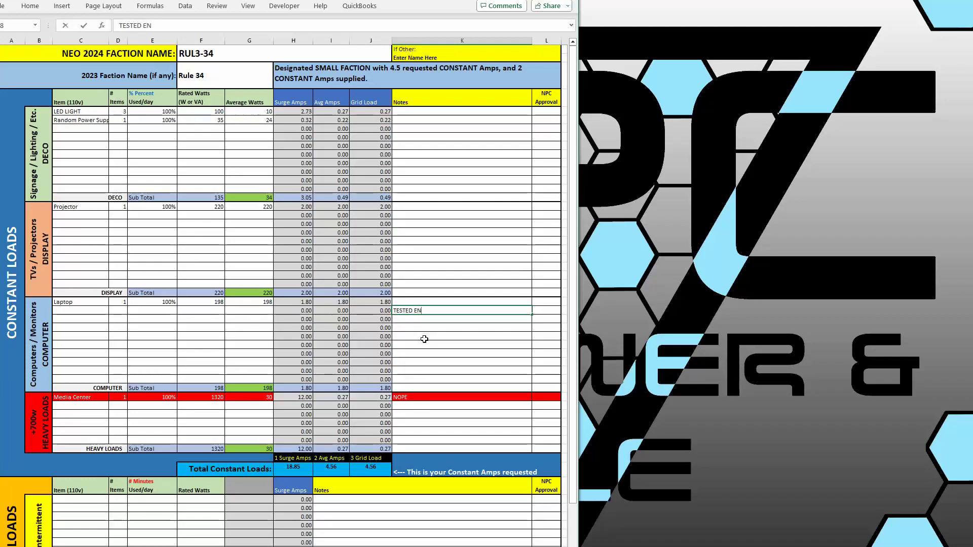
text(TRIE THE AAKAKJDFLKajd)
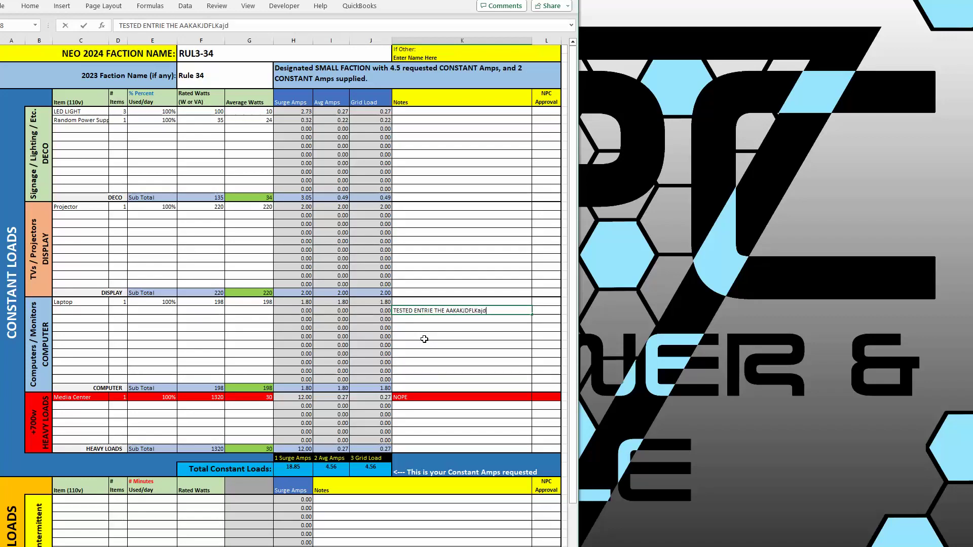
key(BackSpace)
key(BackSpace)
key(BackSpace)
key(BackSpace)
key(BackSpace)
key(BackSpace)
key(BackSpace)
key(BackSpace)
key(BackSpace)
key(BackSpace)
key(BackSpace)
key(BackSpace)
key(BackSpace)
key(BackSpace)
key(BackSpace)
key(BackSpace)
key(BackSpace)
key(BackSpace)
key(BackSpace)
key(BackSpace)
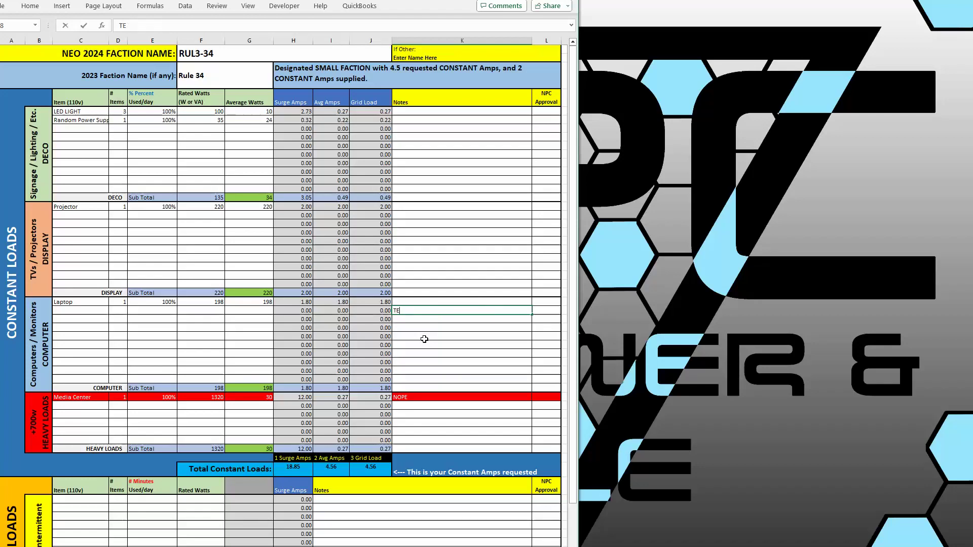
Enter the sample note "3amp tested for everythign" in the notes cell below the Laptop row, and delete it.
text(3)
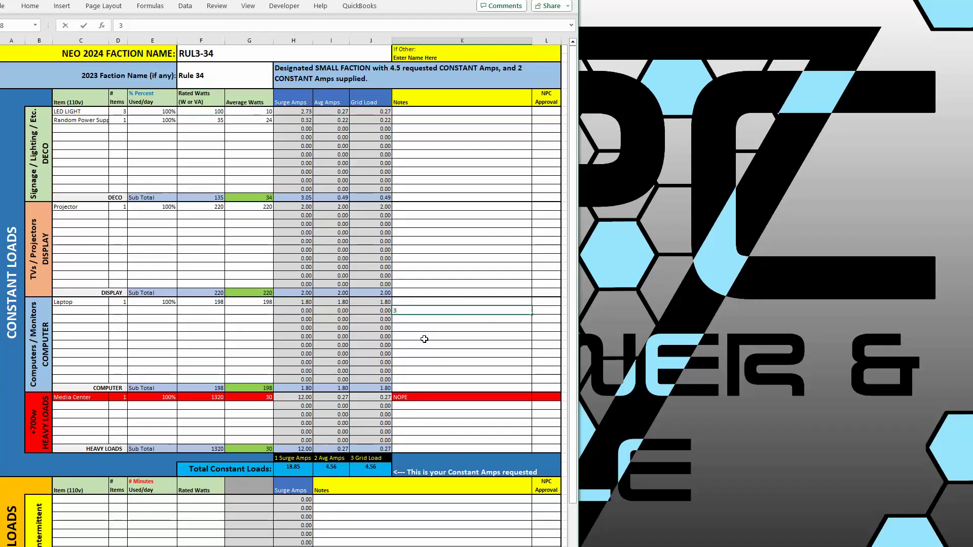
text(amp tested for a)
key(BackSpace)
text(e)
key(BackSpace)
text(verythign)
key(Return)
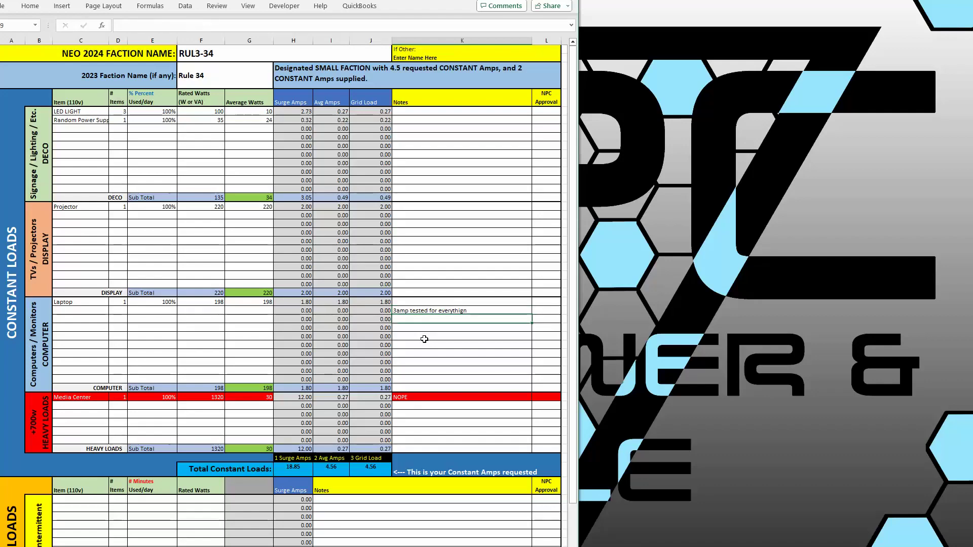
click(429, 311)
key(Delete)
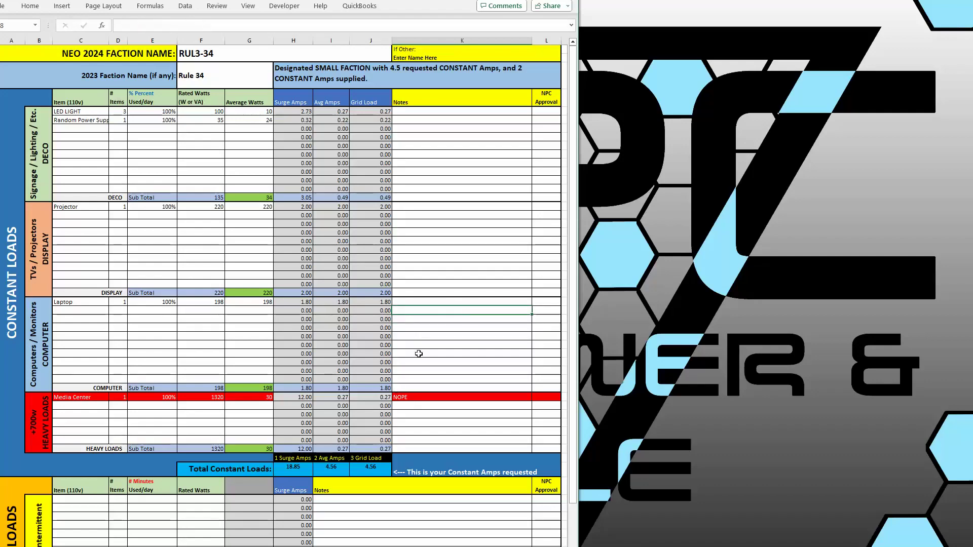
Add Not Toaster with a quantity of 1 in the first row of the temp loads section.
click(418, 353)
scroll(413, 358, down, 6)
click(410, 373)
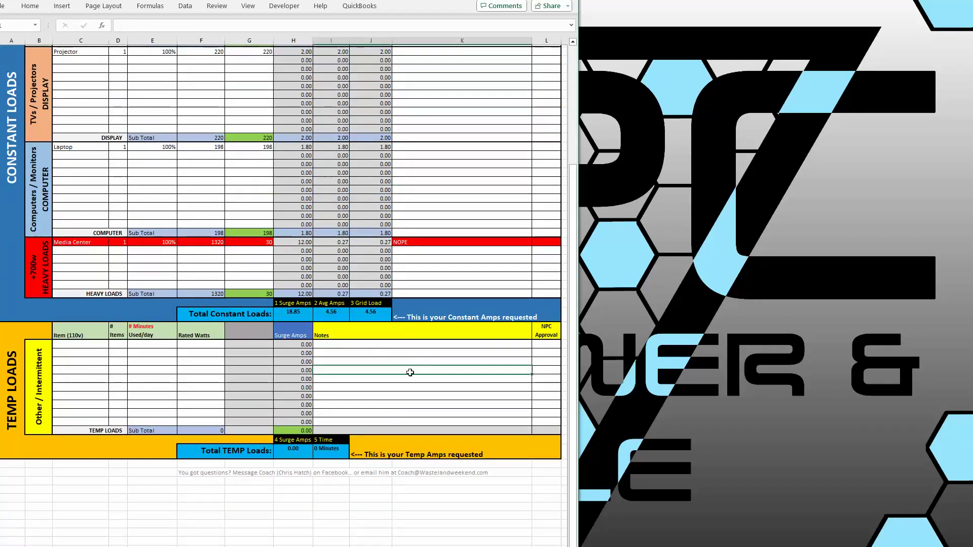
scroll(253, 345, up, 6)
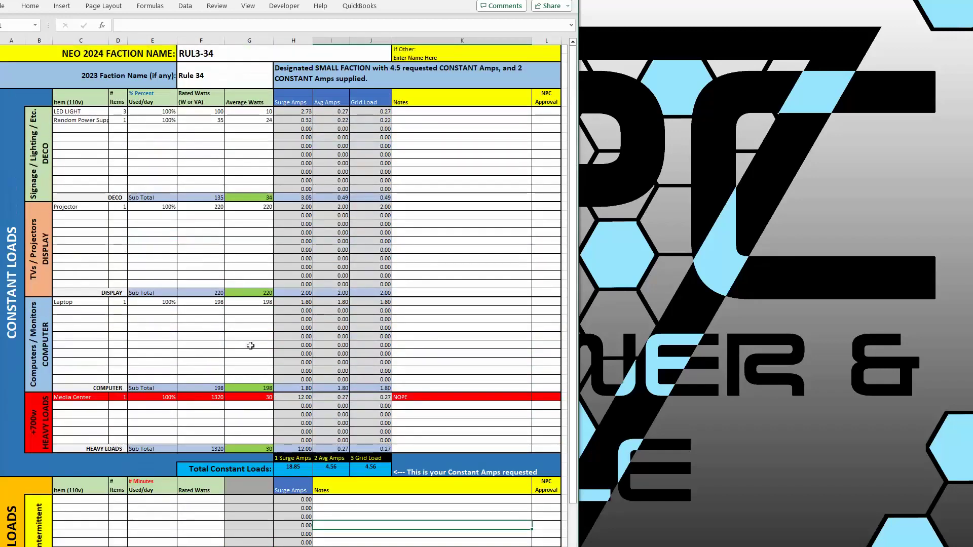
scroll(250, 346, down, 4)
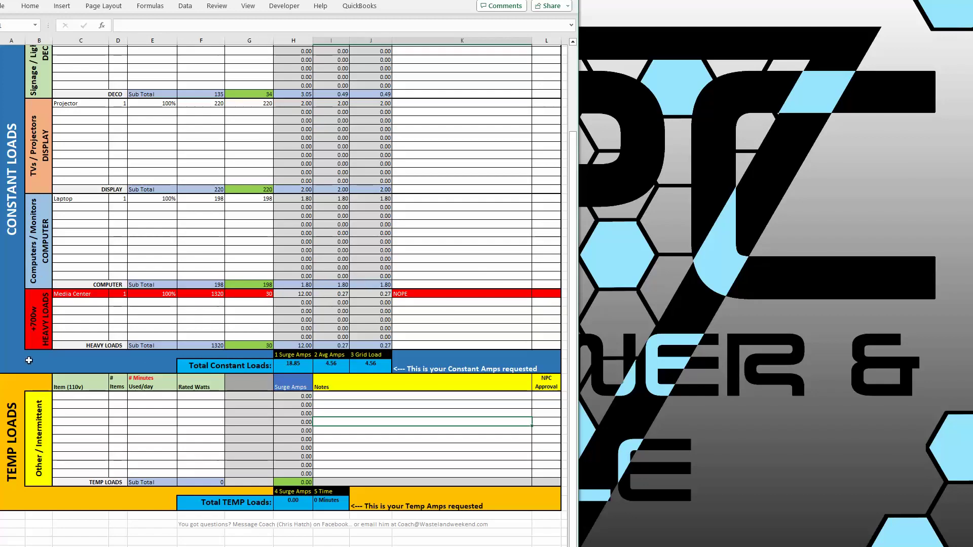
click(74, 422)
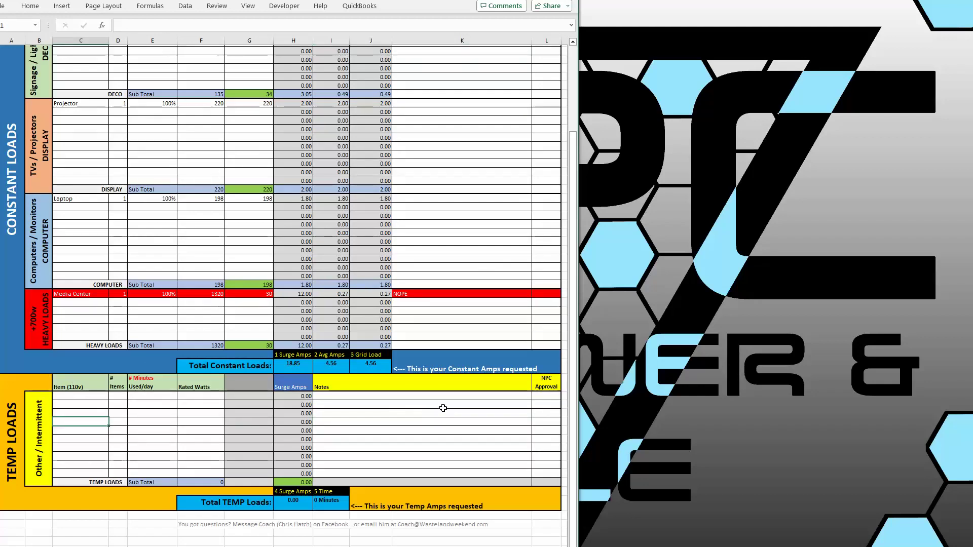
click(87, 397)
scroll(100, 414, down, 2)
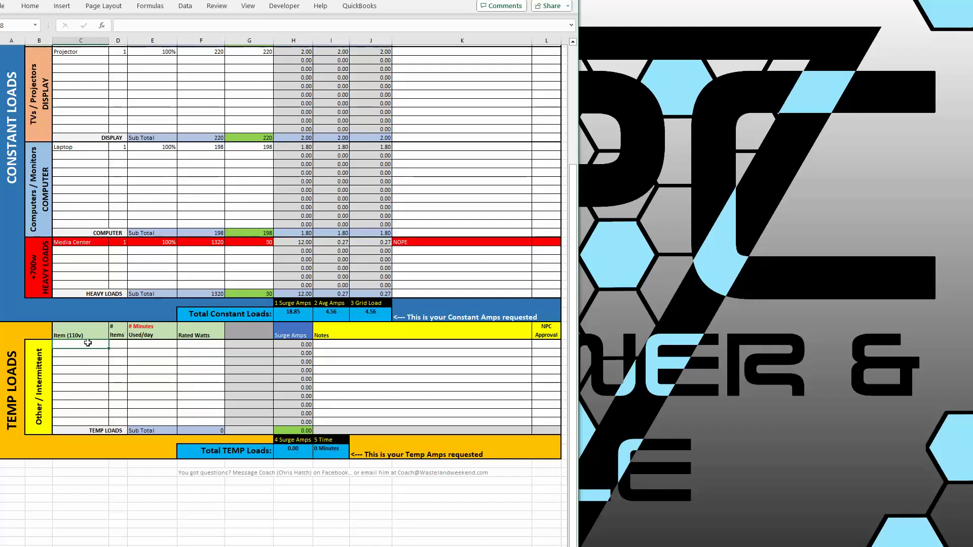
text(Not Toaster)
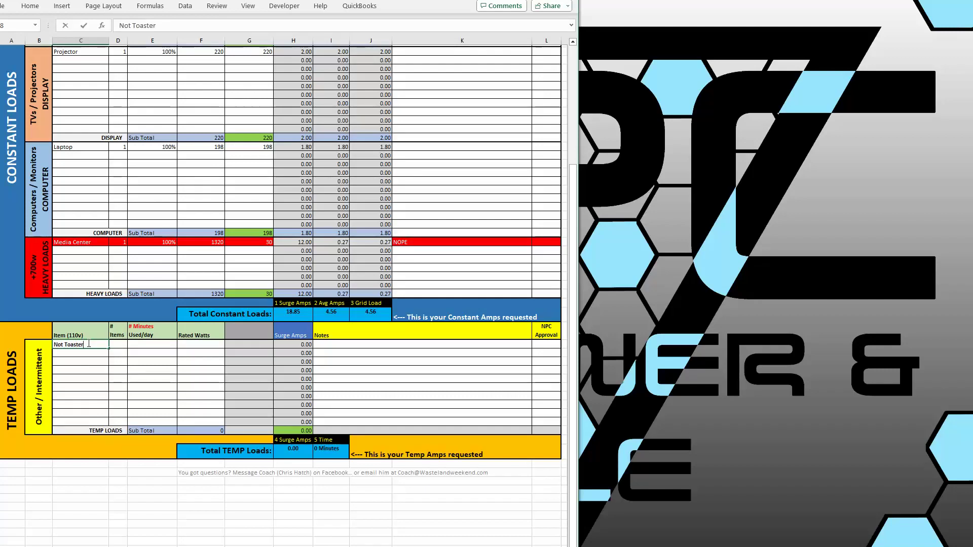
key(Tab)
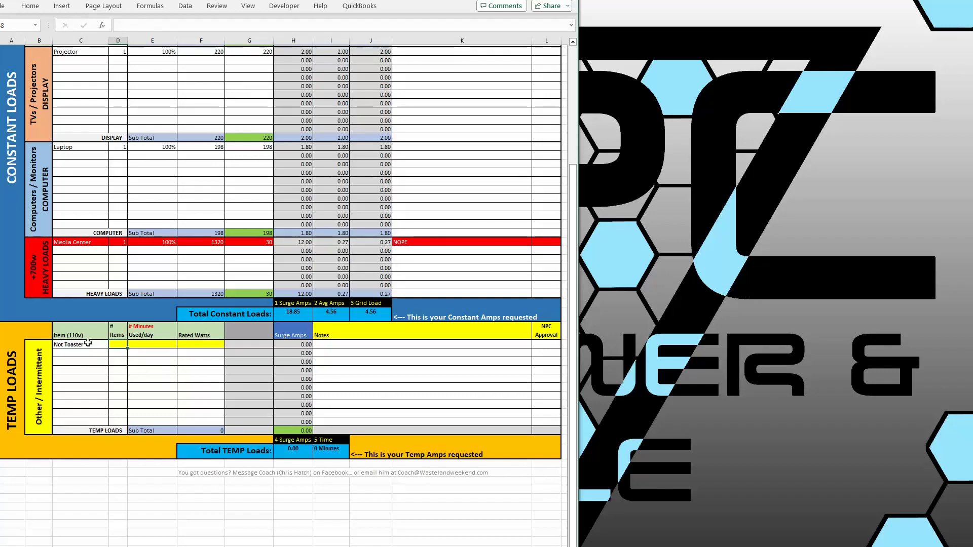
text(1)
key(Tab)
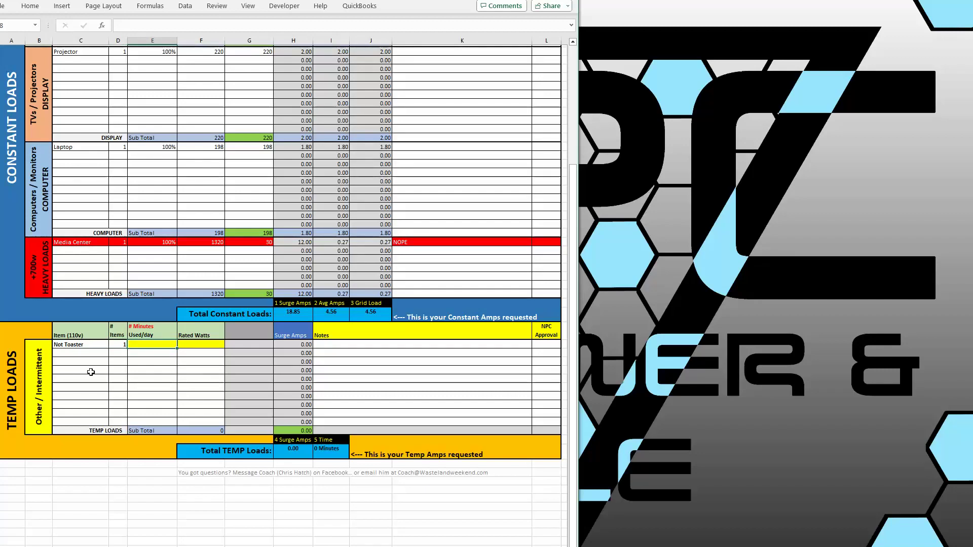
Set the Not Toaster row's usage to 5 minutes per day and its rated watts to 800.
scroll(97, 355, up, 4)
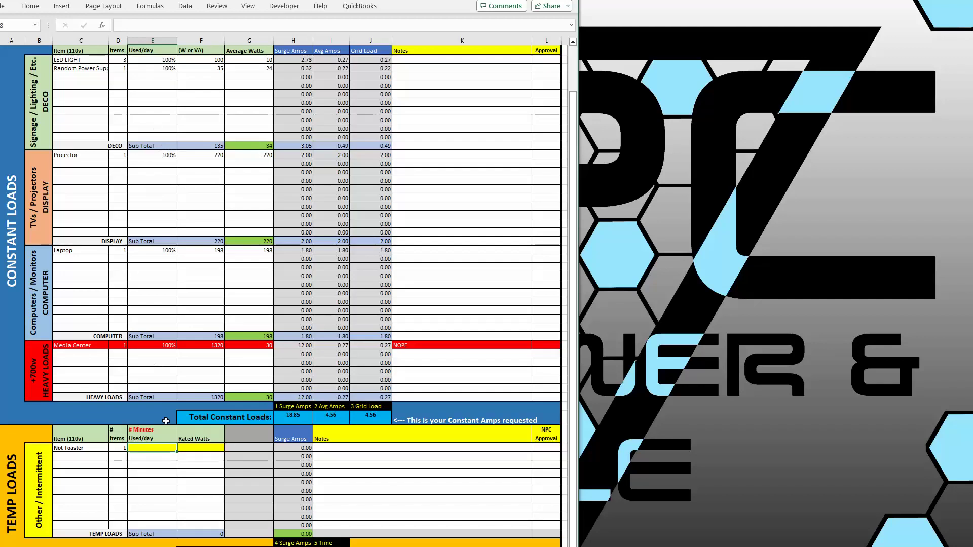
scroll(153, 441, down, 2)
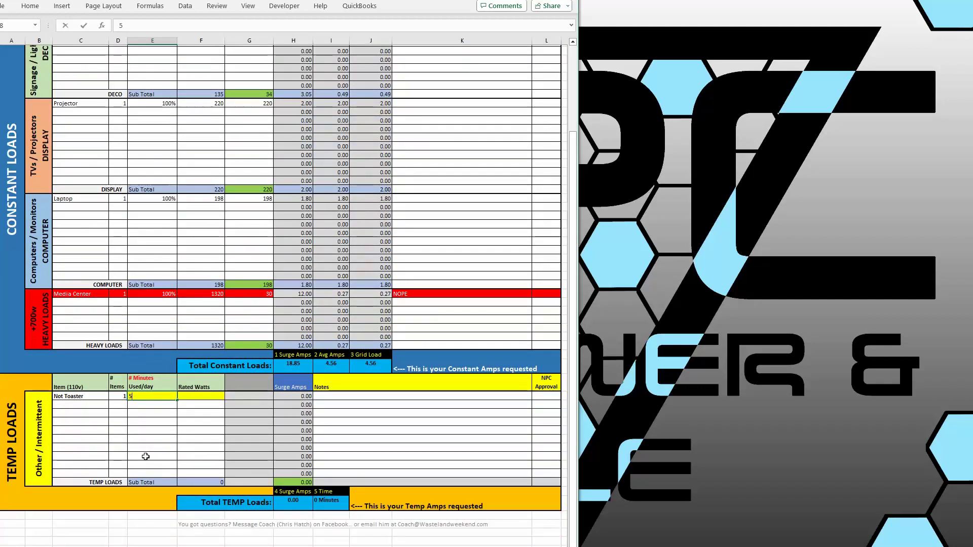
text(5)
key(Return)
click(192, 404)
click(196, 395)
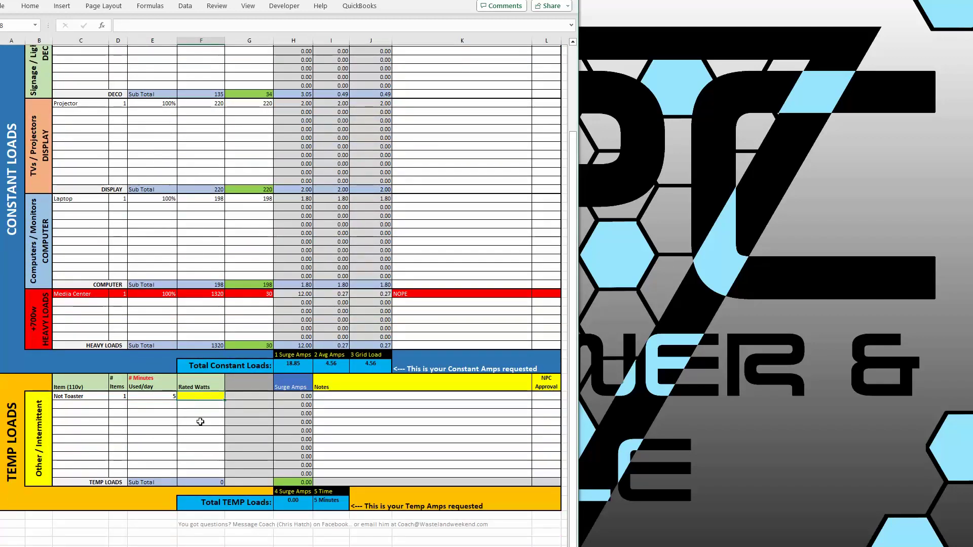
text(800)
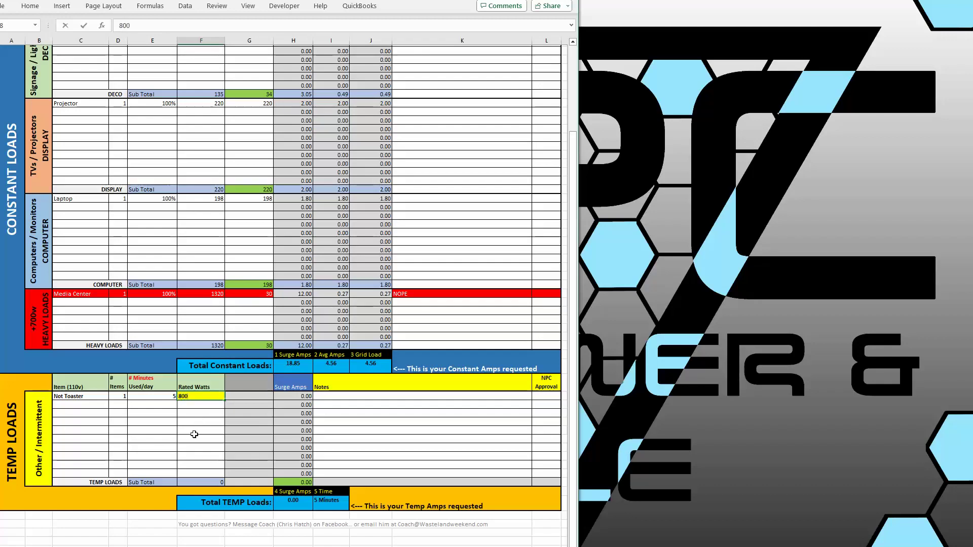
click(198, 430)
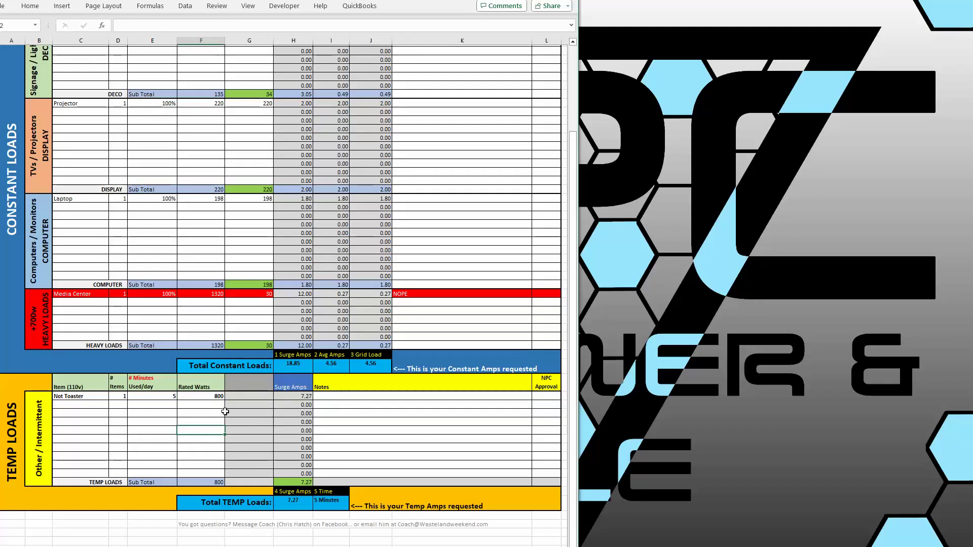
Review the temp load surge amps and time totals together with the constant load totals.
click(293, 503)
click(319, 502)
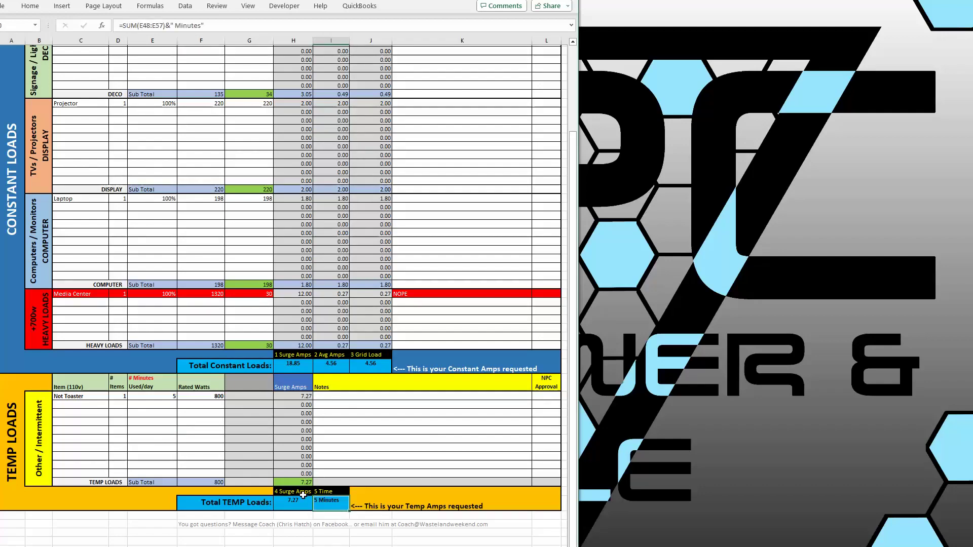
click(358, 430)
scroll(187, 428, up, 3)
scroll(186, 428, up, 1)
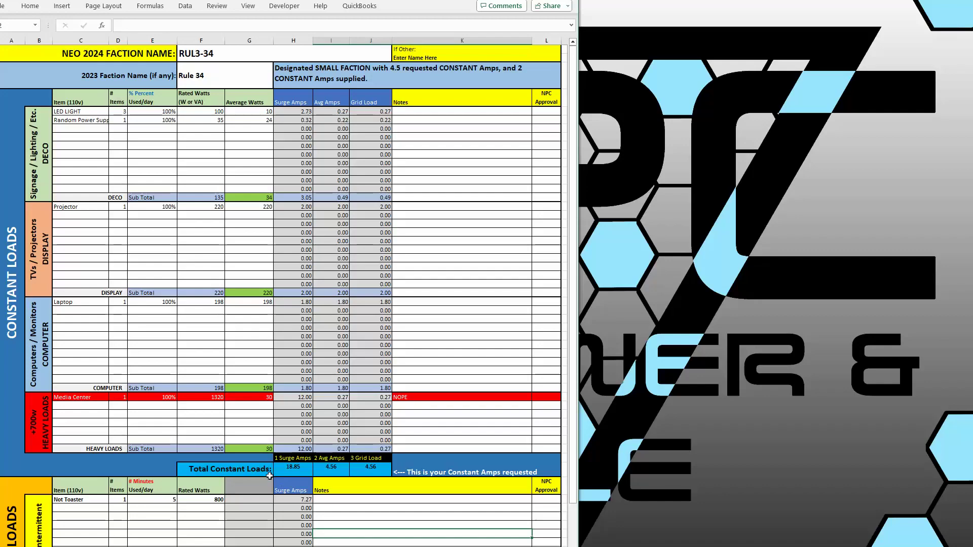
scroll(269, 476, down, 5)
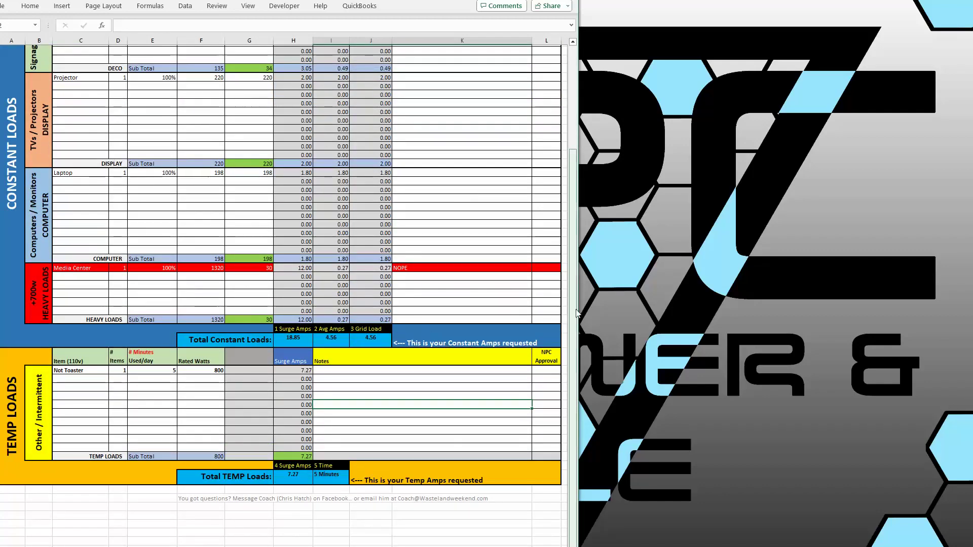
click(291, 340)
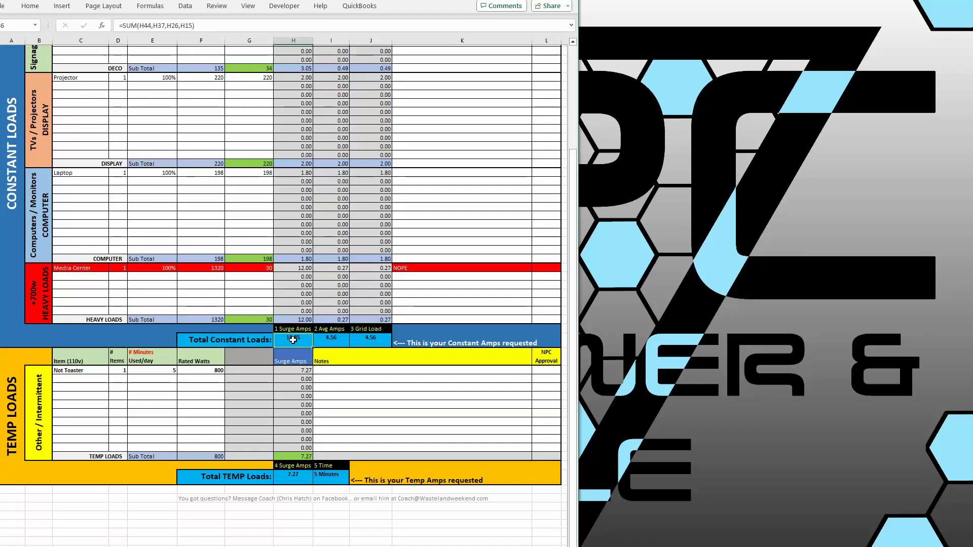
scroll(314, 253, up, 5)
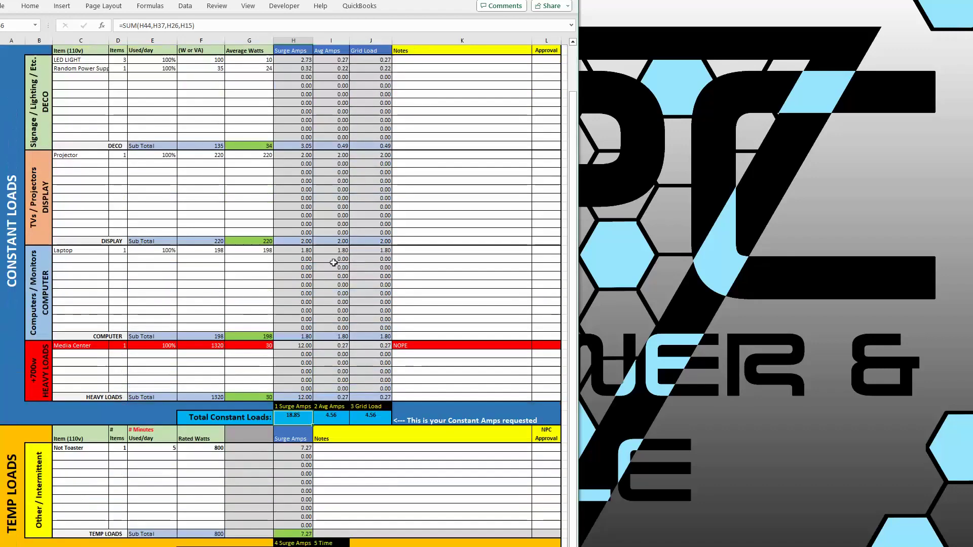
Review the filled-in request sheet from the faction name through the constant load and temp load totals.
scroll(277, 283, down, 7)
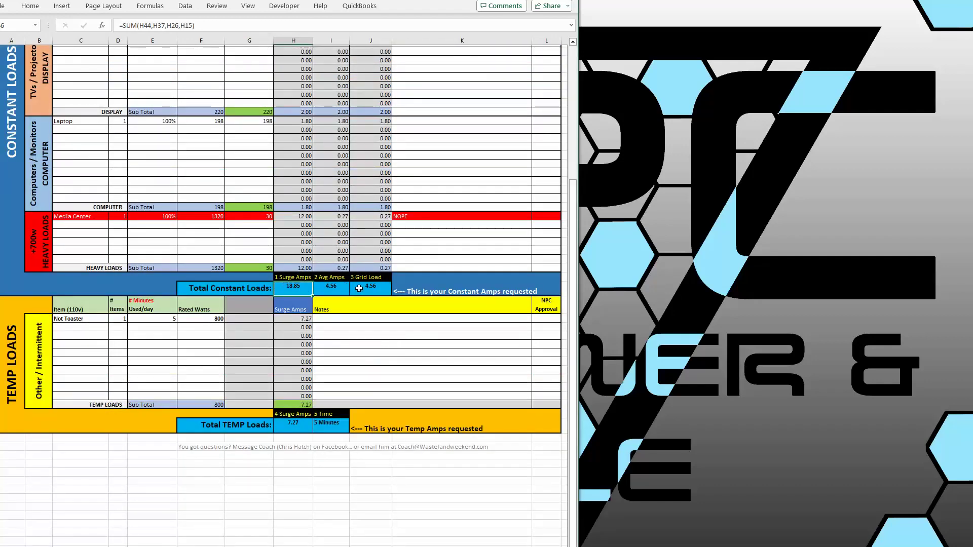
click(419, 328)
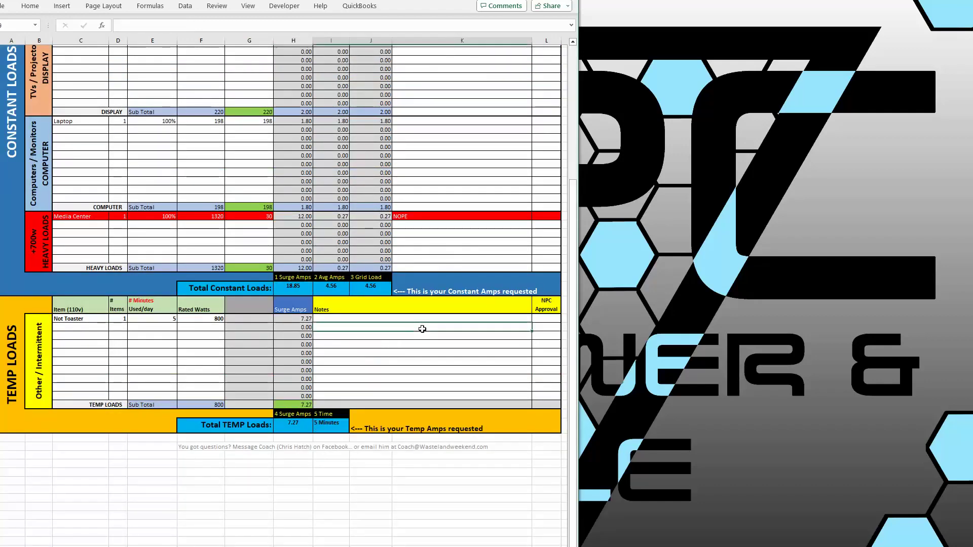
scroll(420, 329, up, 4)
scroll(421, 395, up, 3)
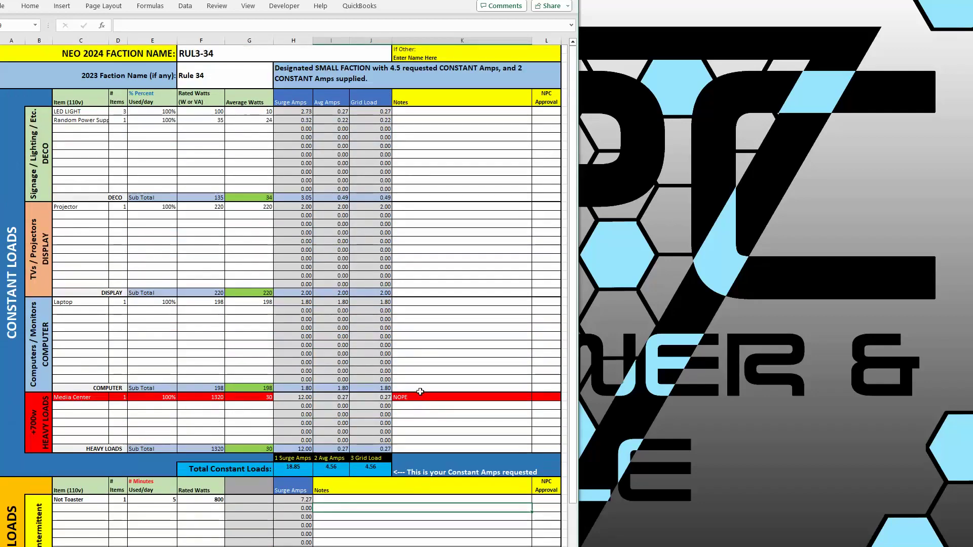
scroll(418, 391, down, 5)
scroll(418, 374, up, 5)
click(426, 319)
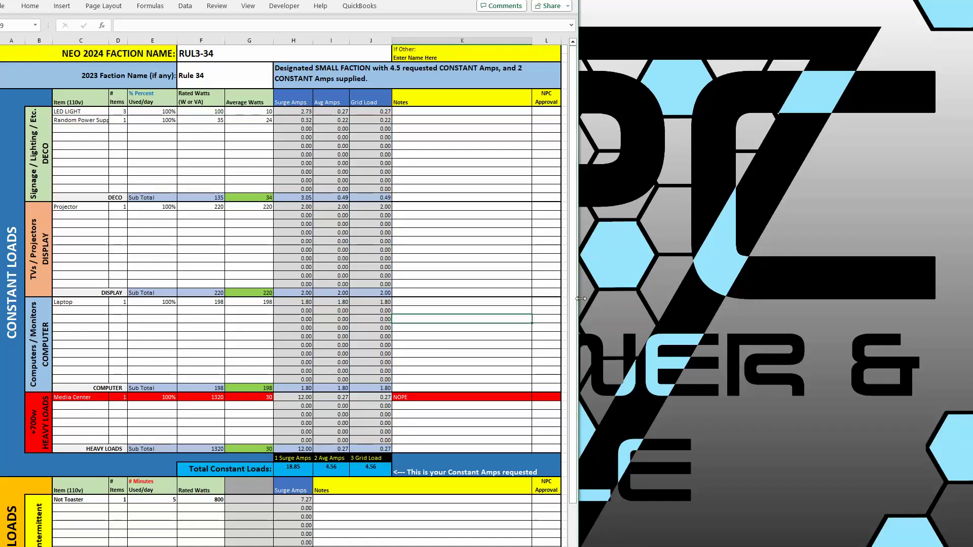
Widen the workbook window to show the annotated demo faction example beside the request sheet, and look over both down to the temp load totals.
drag(580, 299, 965, 300)
click(450, 330)
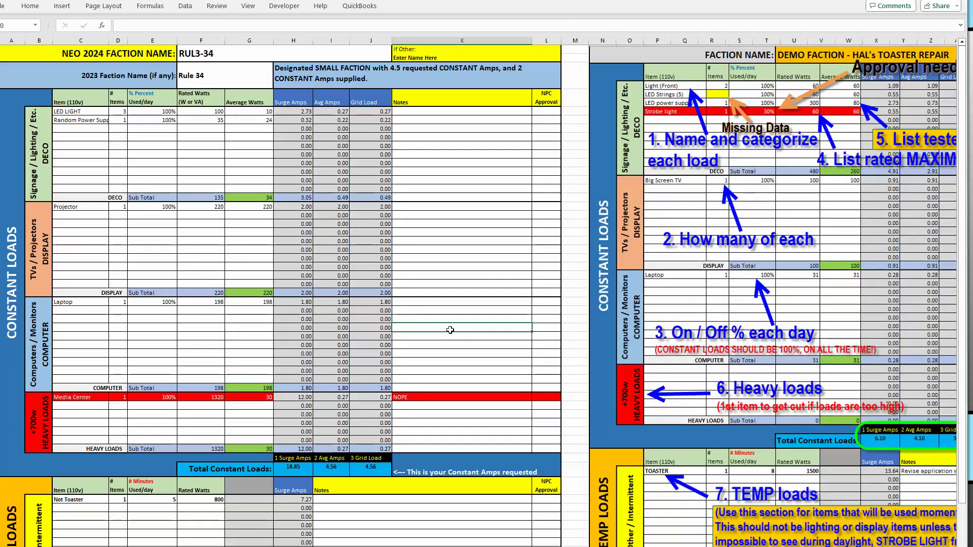
click(472, 258)
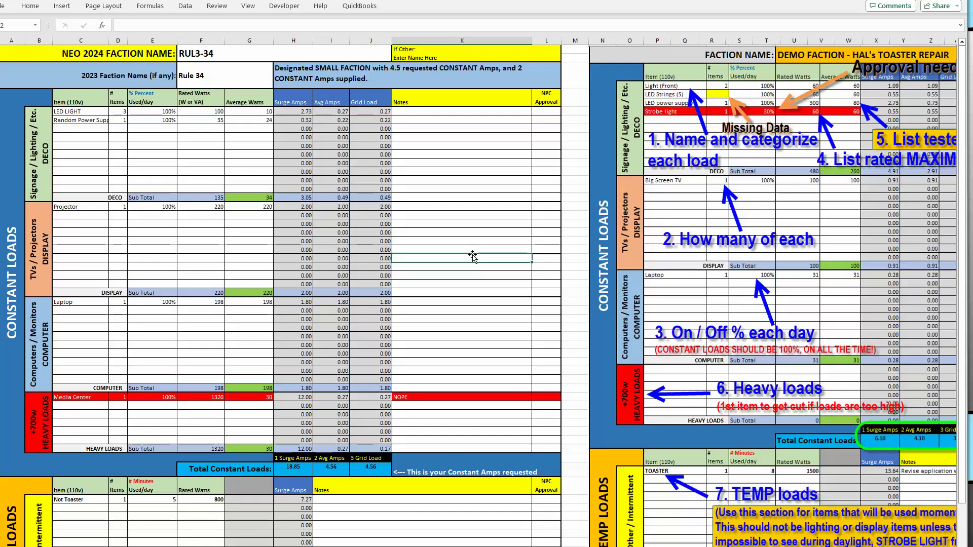
key(Up)
scroll(507, 304, down, 8)
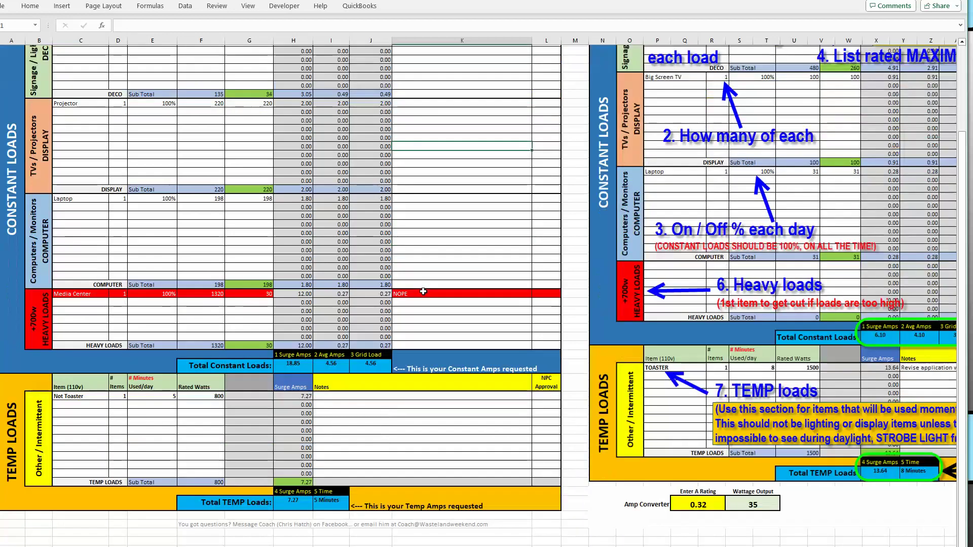
scroll(546, 324, up, 8)
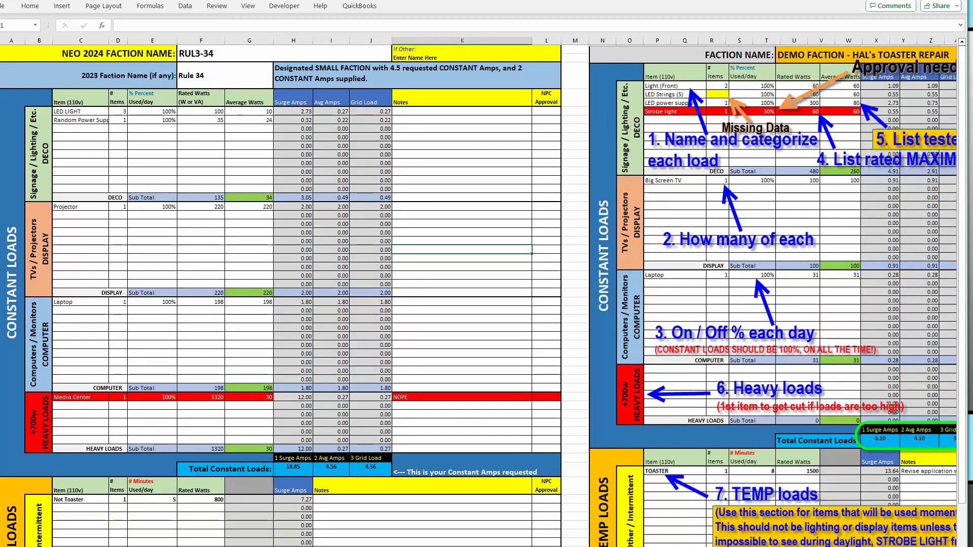